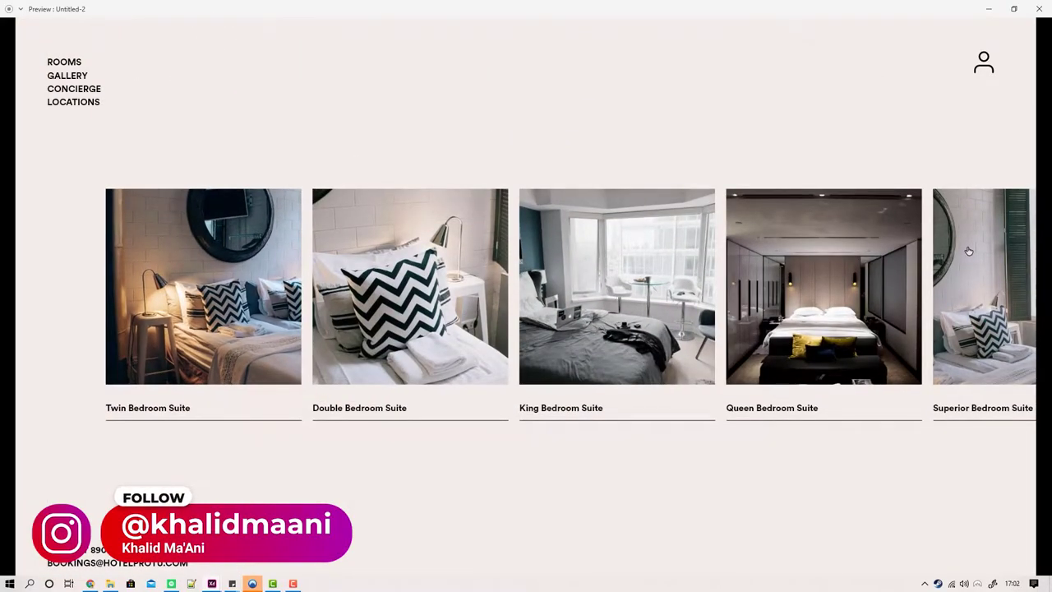
Step: Preview the finished Hotel Protu prototype, moving between the room gallery and the hero page
scroll(969, 251, "right", 2)
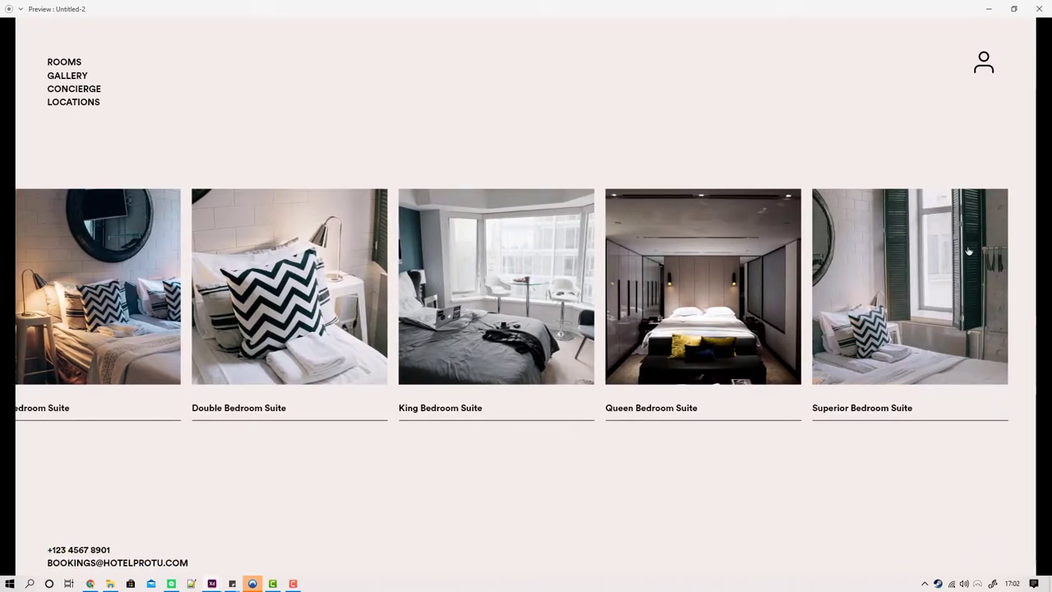
left_click(969, 251)
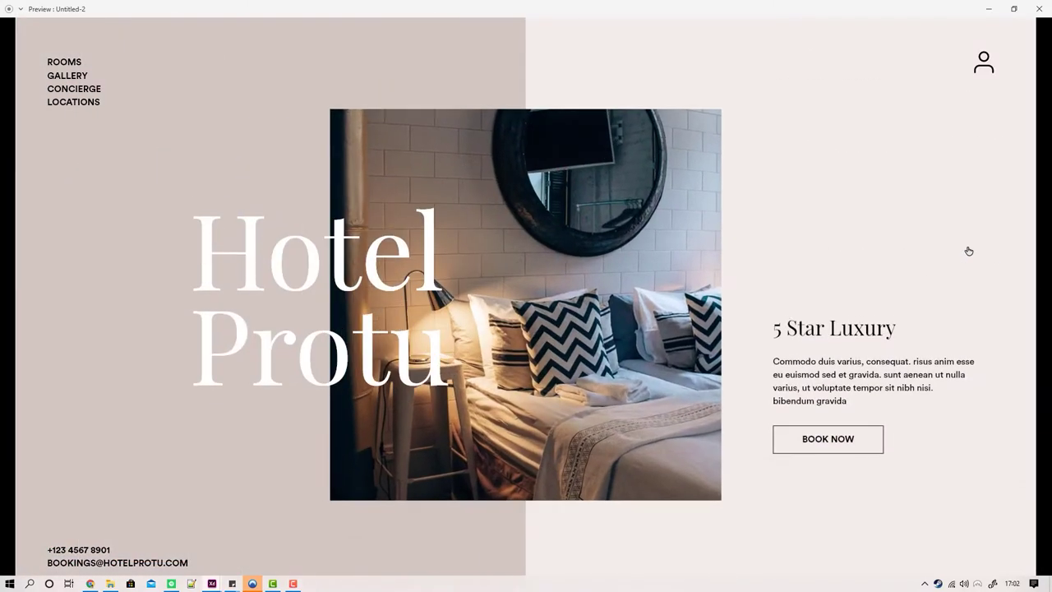
left_click(969, 251)
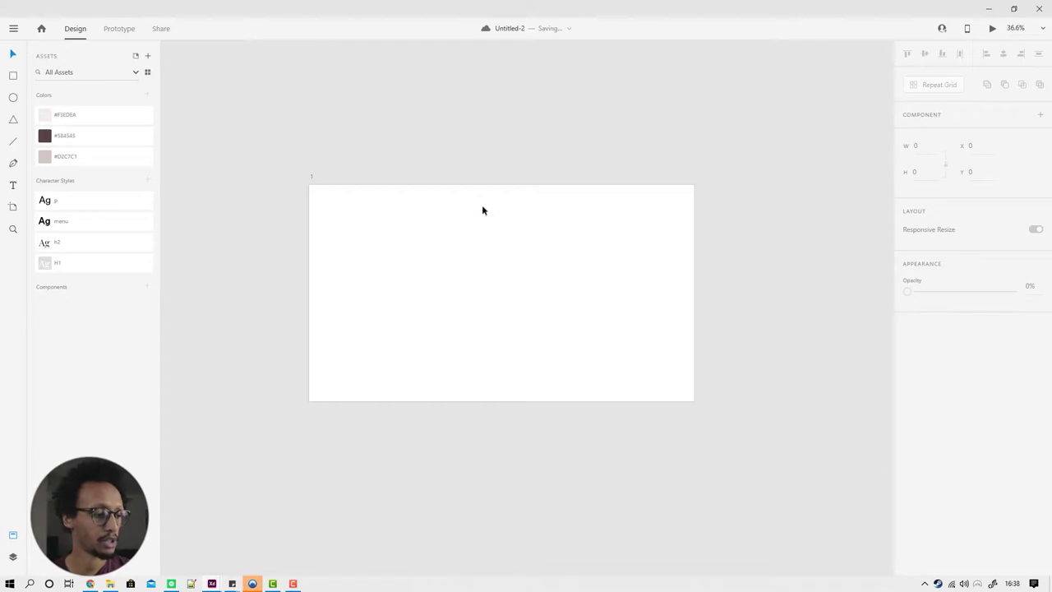
Step: Draw a rectangle covering the artboard's full-height left half
left_click_drag(512, 280, 552, 278)
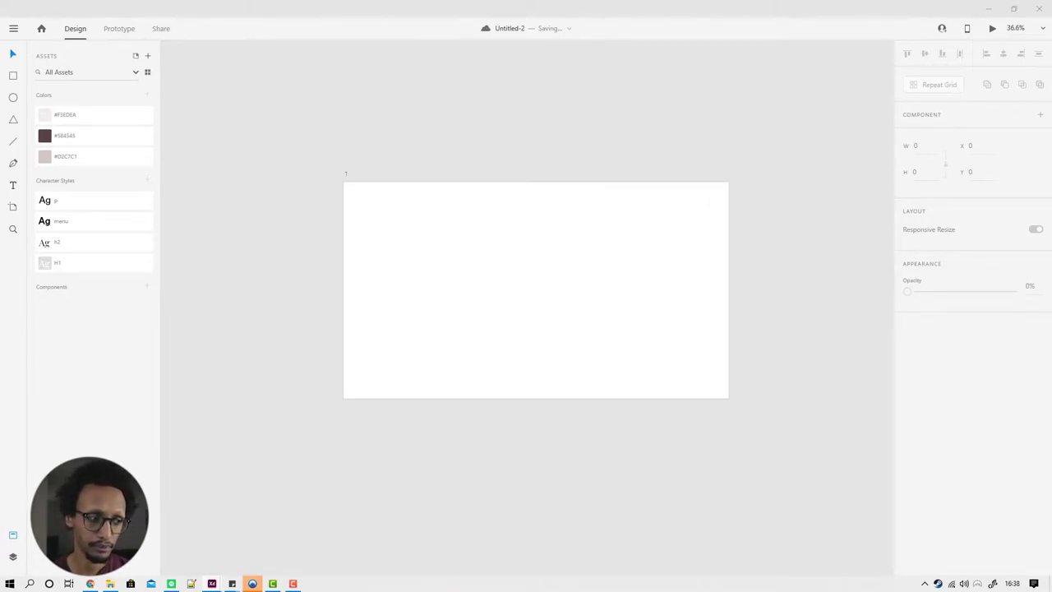
left_click(528, 285)
left_click_drag(528, 284, 524, 258)
left_click(189, 145)
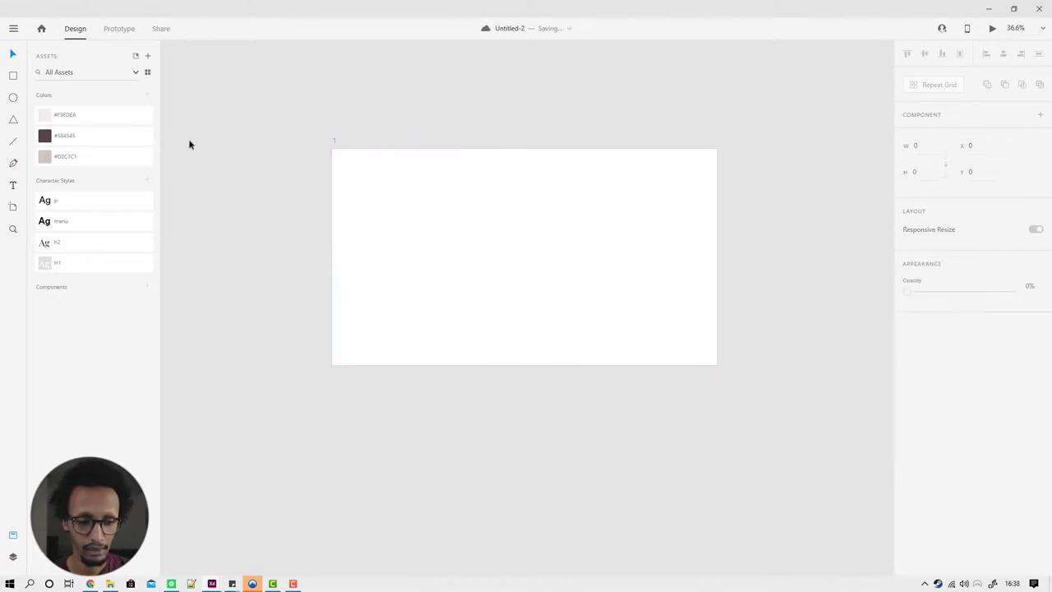
left_click(13, 78)
left_click_drag(426, 185, 618, 369)
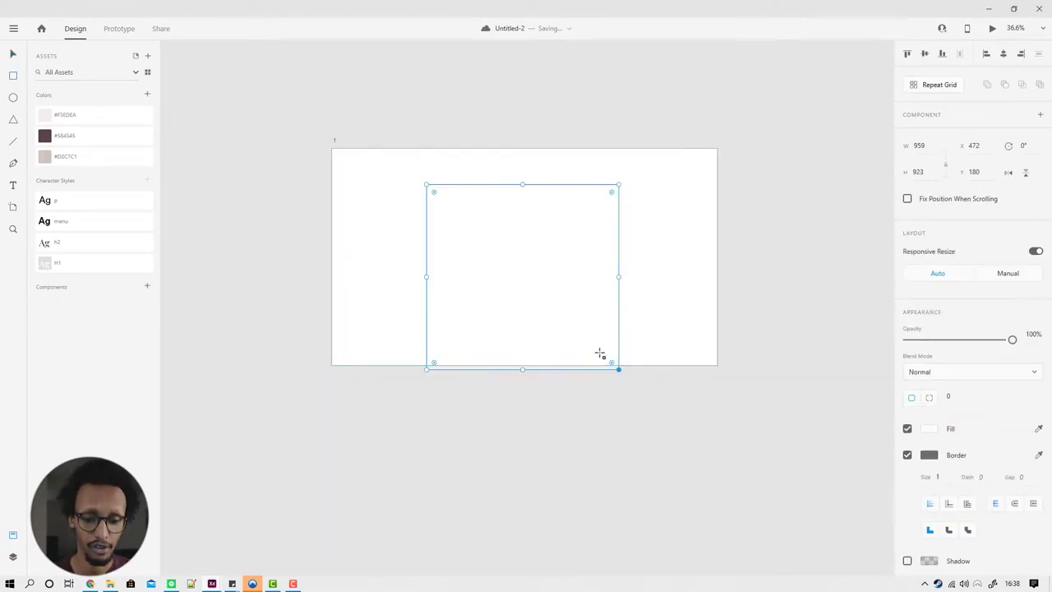
left_click_drag(513, 282, 436, 253)
left_click_drag(525, 333, 524, 365)
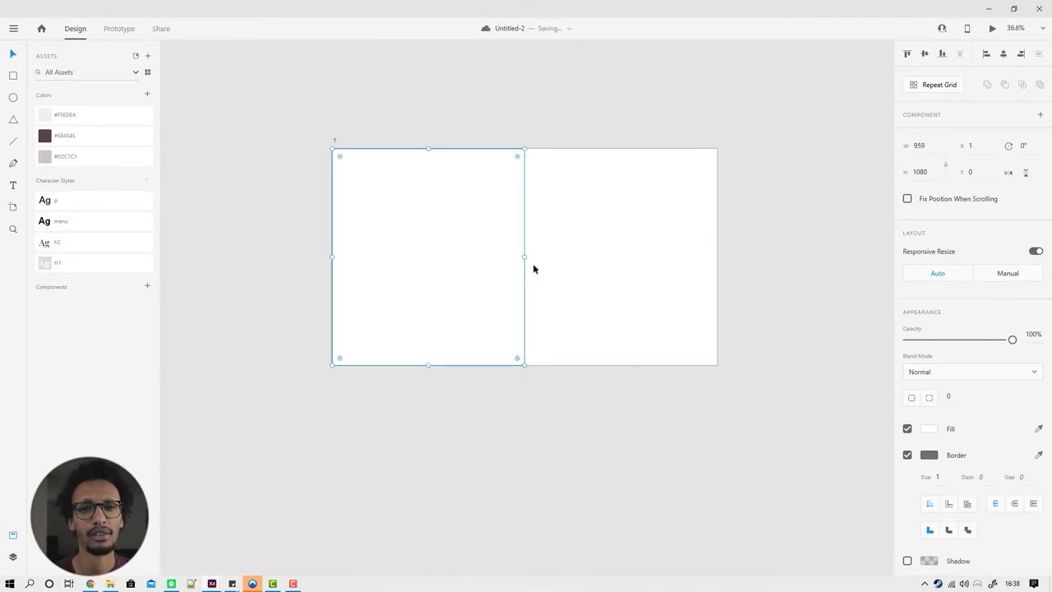
Step: Remove the rectangle's border and fill it with the saved #D2C7C1 colour
left_click(921, 454)
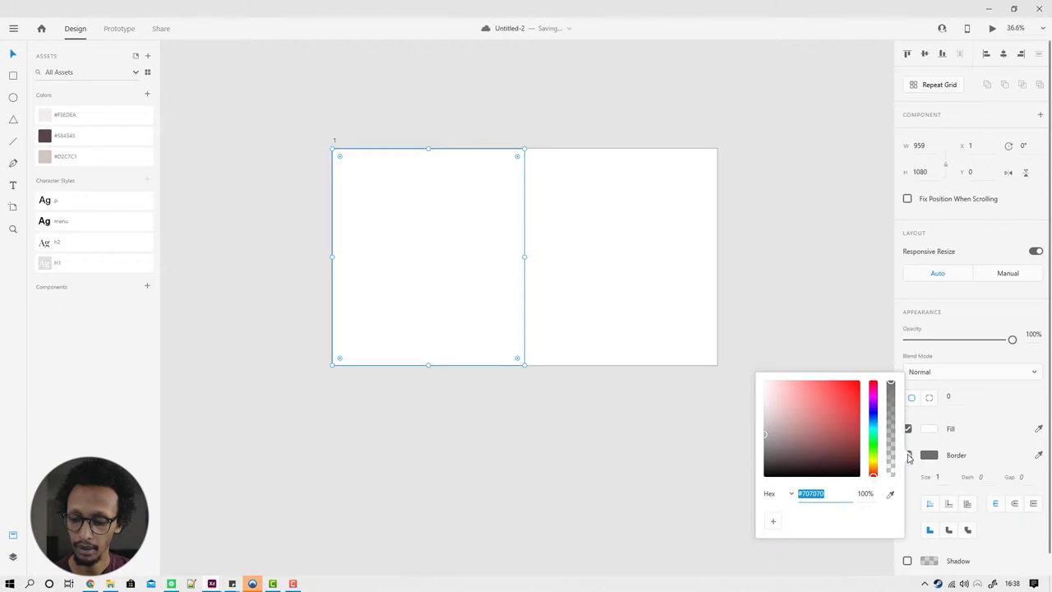
left_click(909, 455)
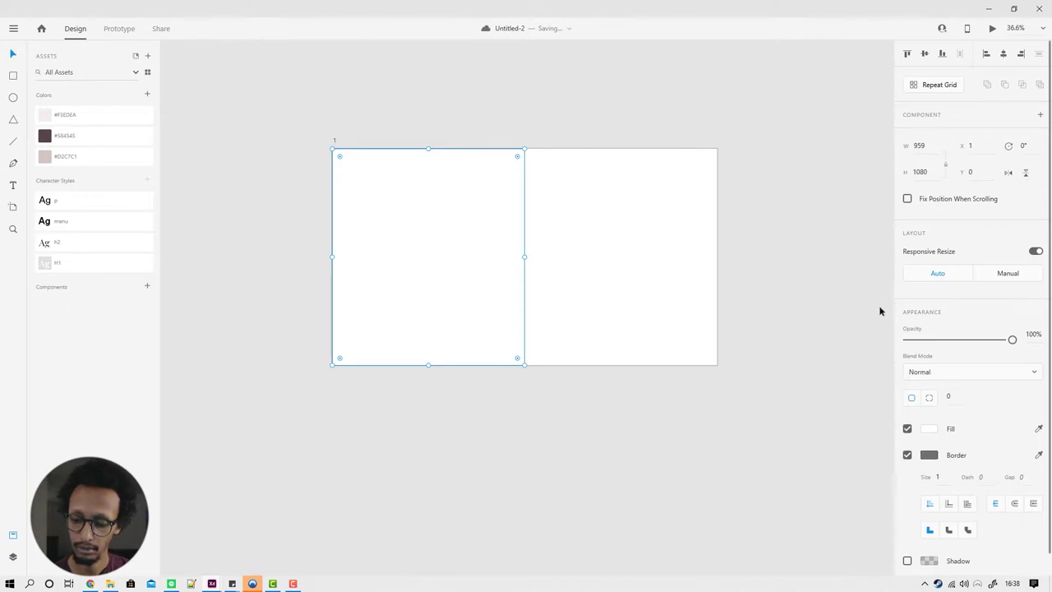
left_click(907, 454)
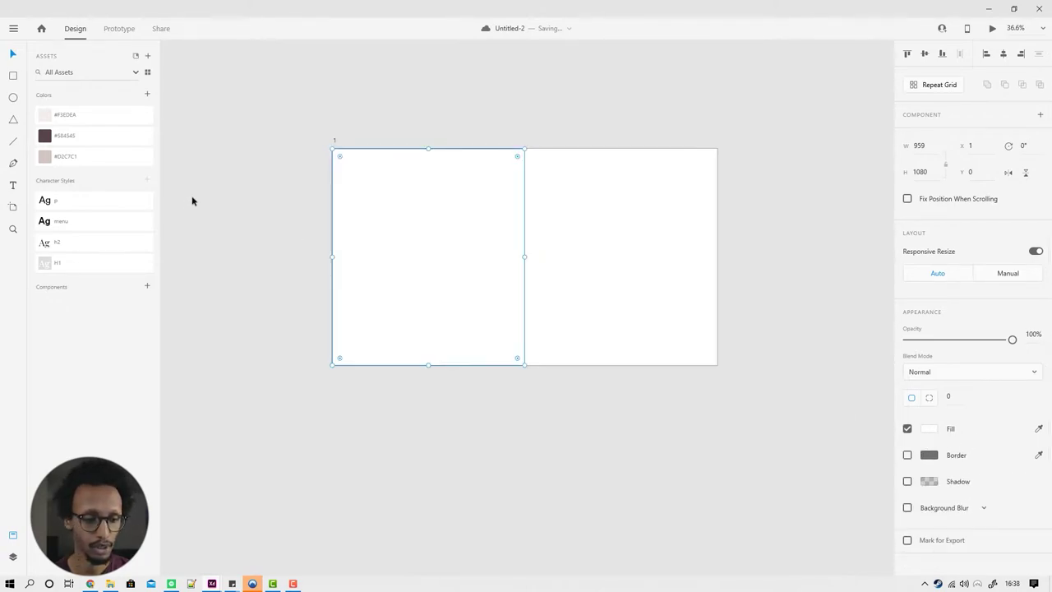
left_click(117, 122)
left_click(87, 160)
left_click(676, 112)
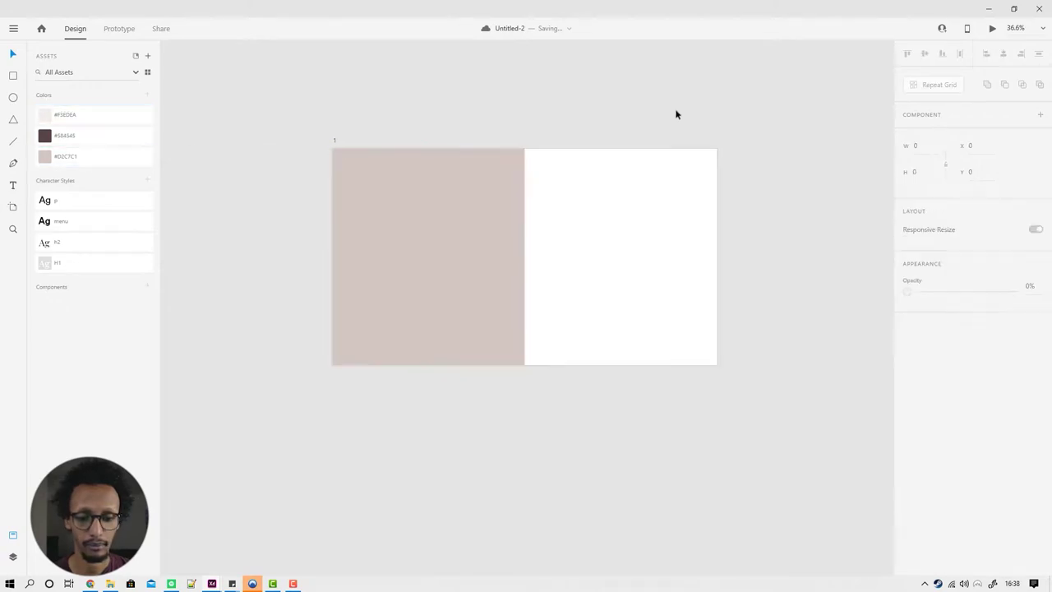
Step: Give the artboard a #F3EDEA background fill
left_click(629, 202)
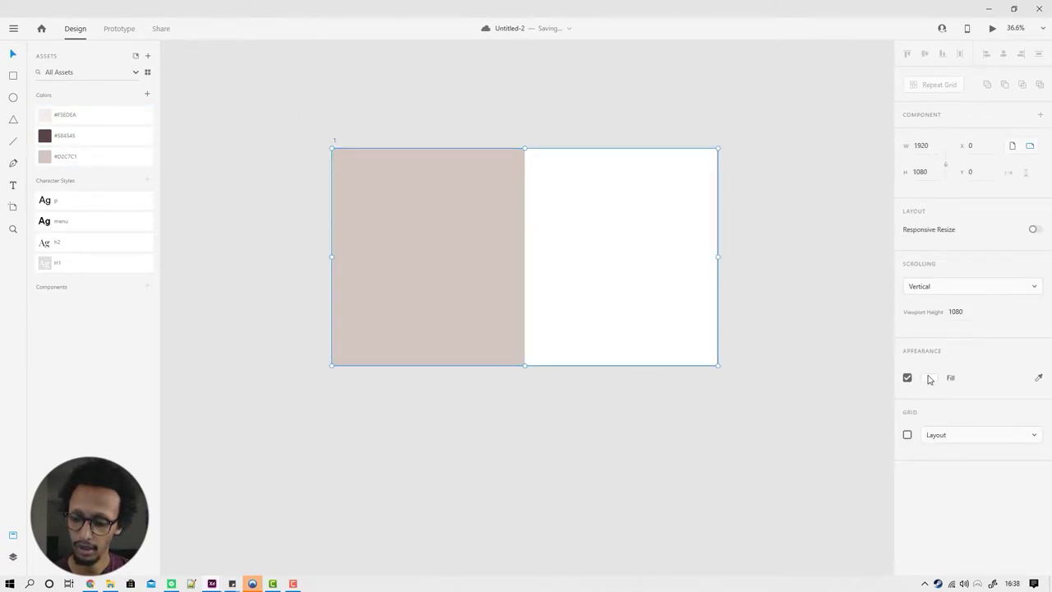
left_click(97, 115)
left_click(670, 201)
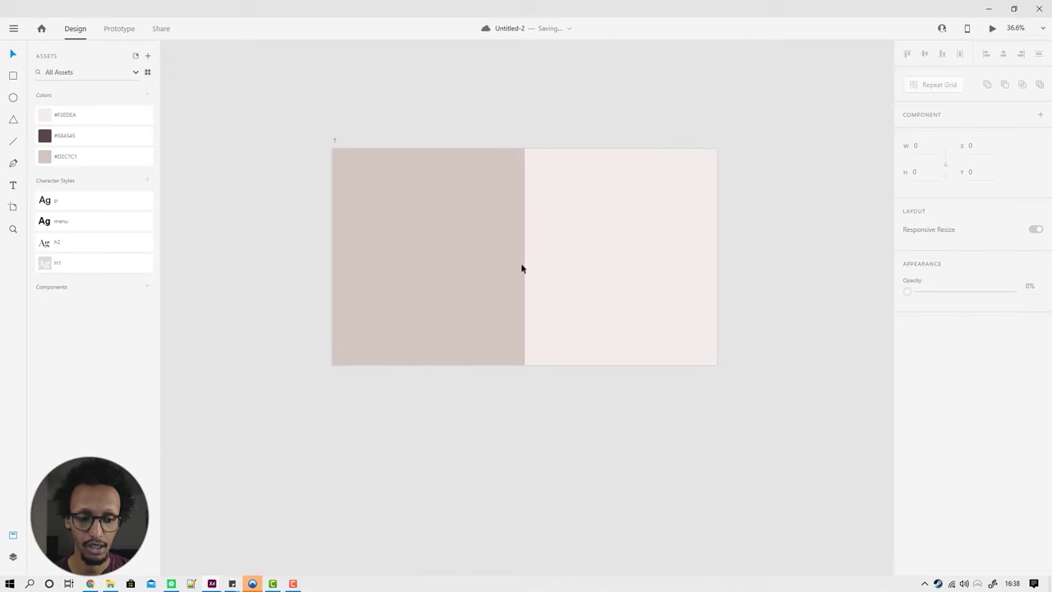
left_click(12, 76)
Step: Draw a 737×737 square centred over the seam and fill it with #5B4545
left_click_drag(438, 188, 624, 337)
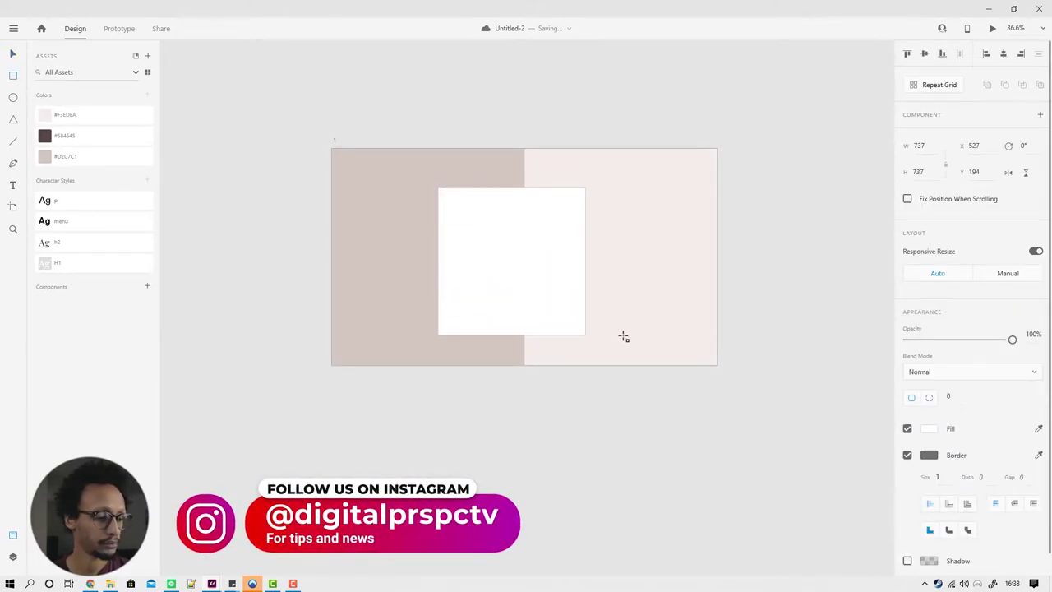
left_click_drag(624, 337, 623, 337)
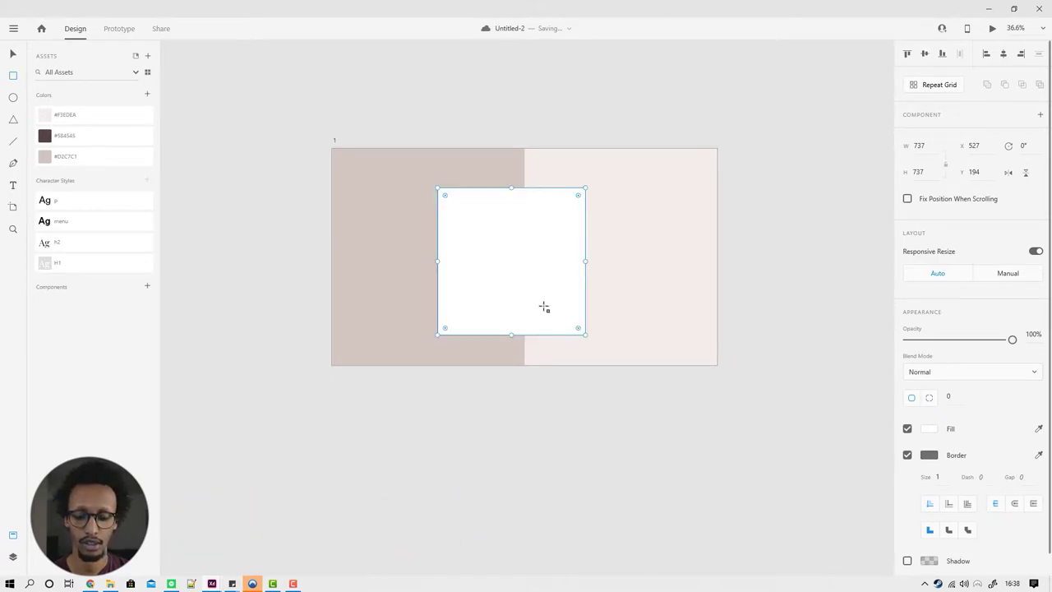
left_click_drag(538, 303, 529, 292)
left_click(115, 136)
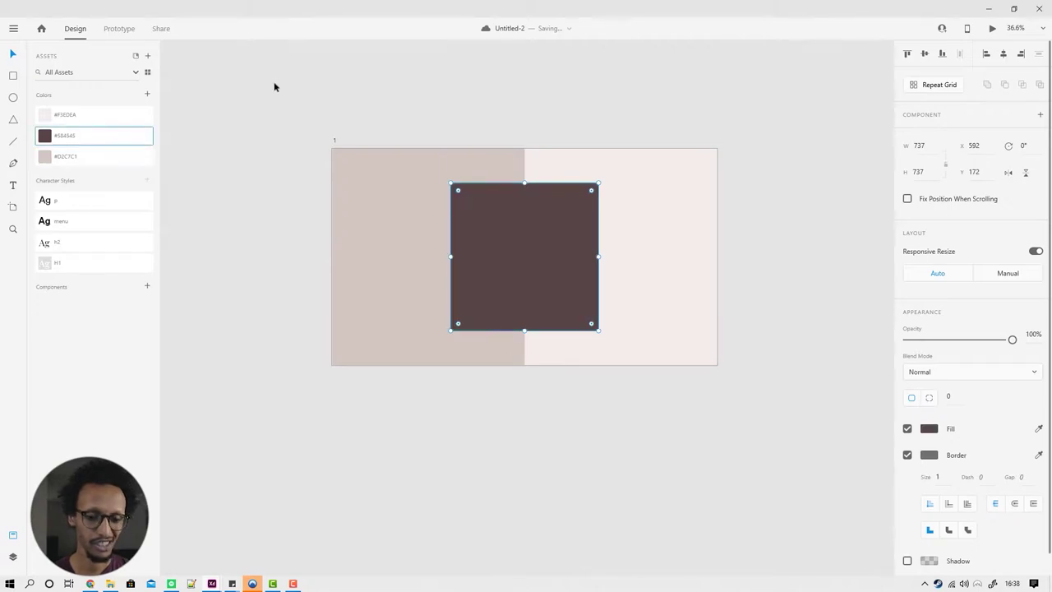
left_click(284, 86)
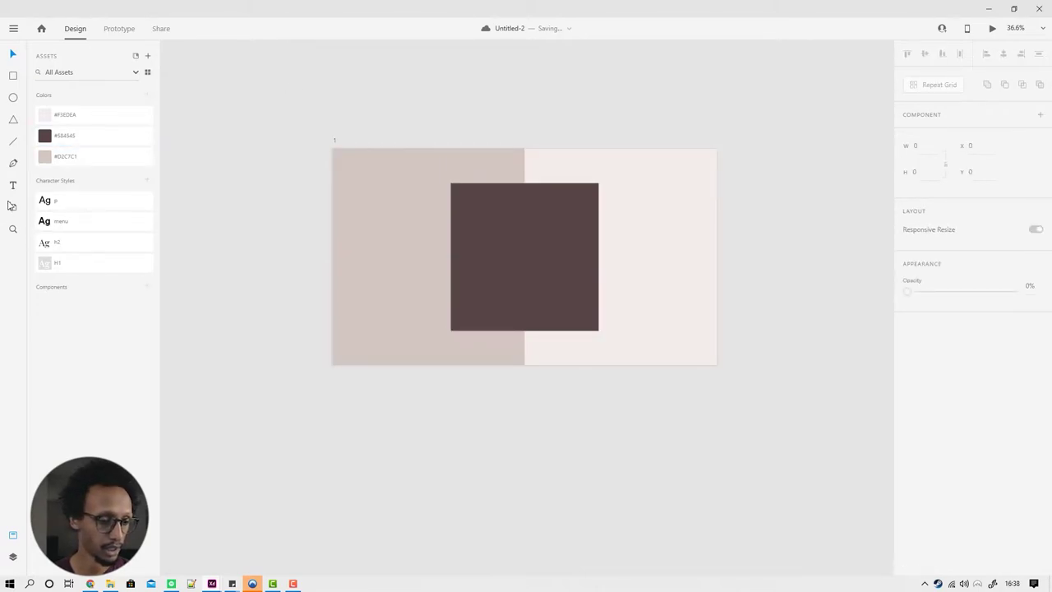
Step: Add large 'Hotel' lettering on the left panel over the dark square
left_click(393, 230)
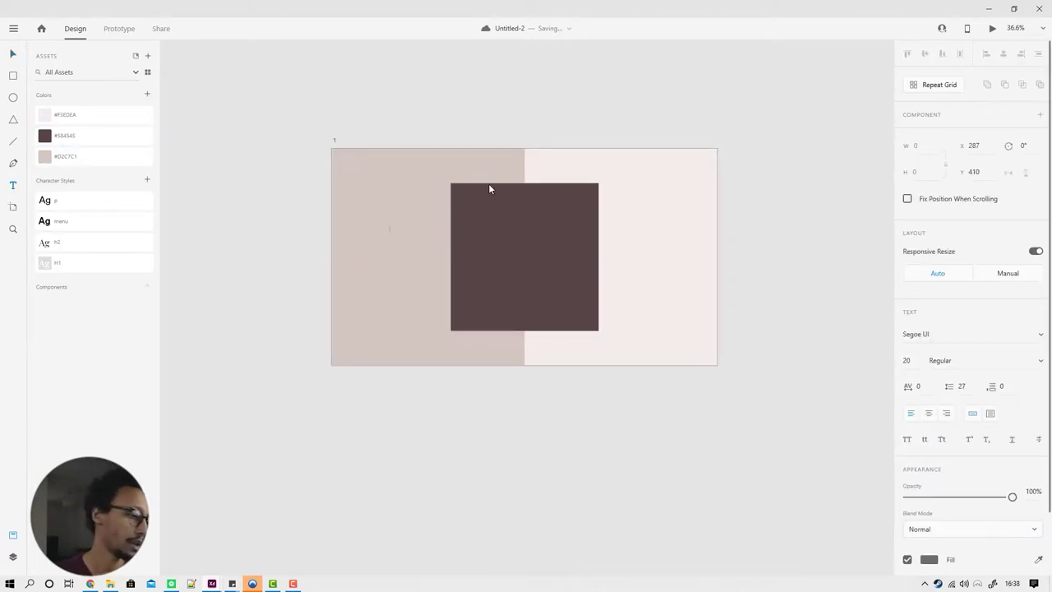
key("Escape")
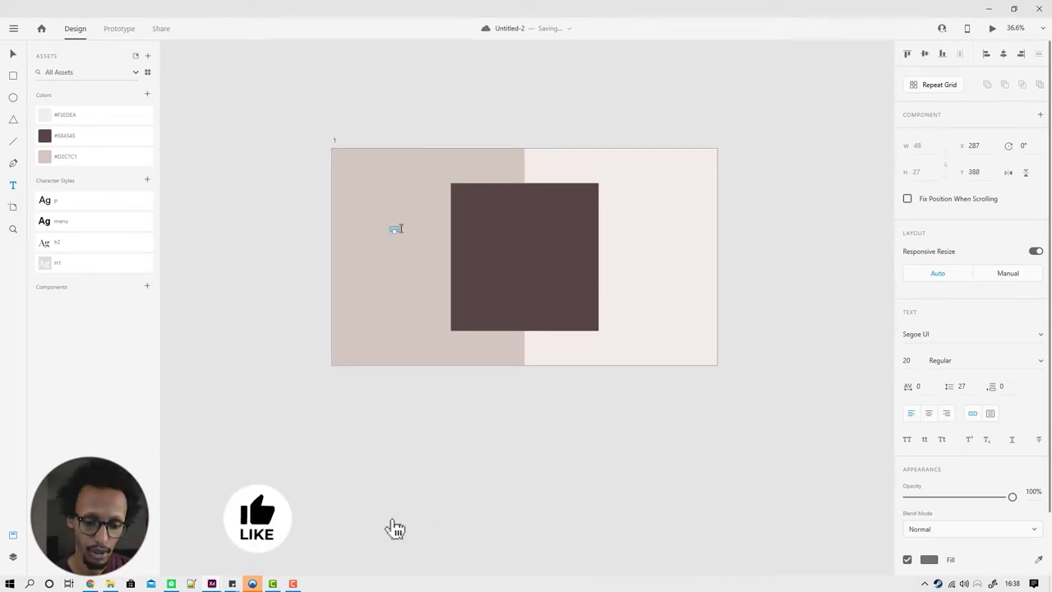
left_click_drag(394, 233, 395, 277)
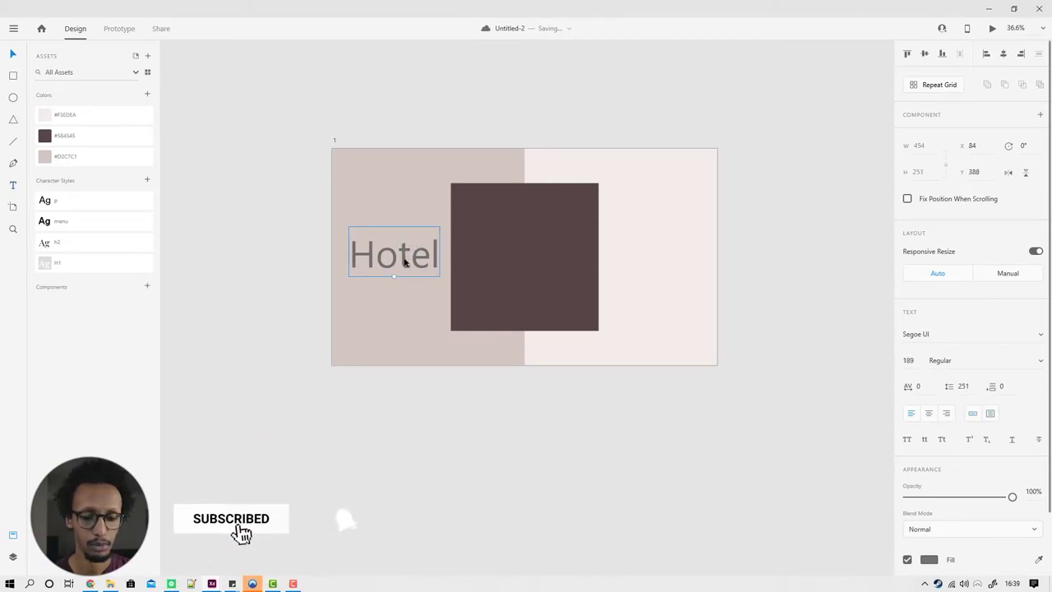
left_click_drag(406, 254, 455, 287)
Step: Add a 'Protu' second line, style both lines H1, and draw a top-left text box
double_click(444, 280)
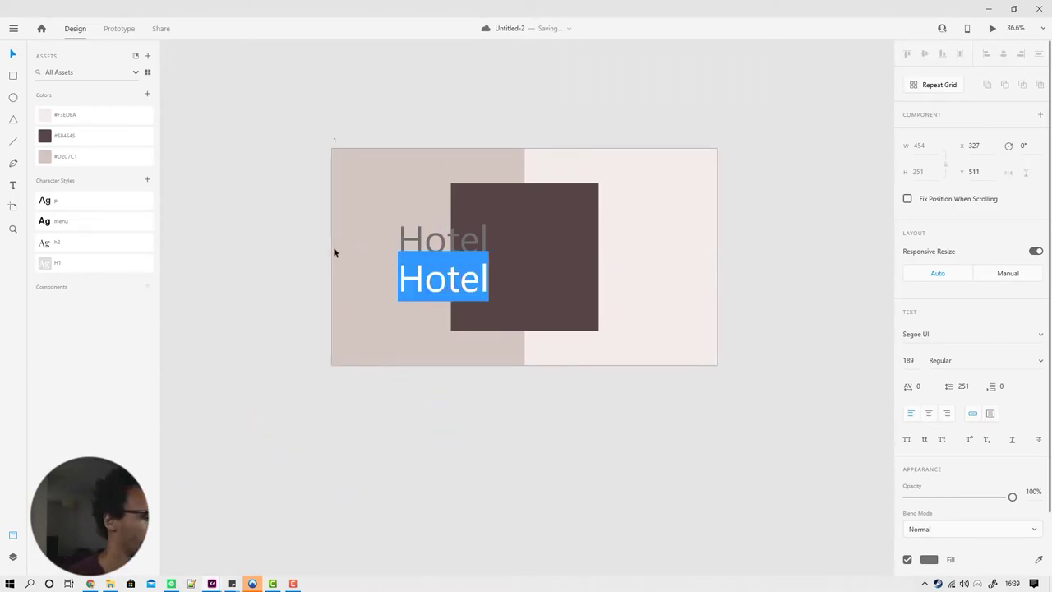
type("Protui")
key("BackSpace")
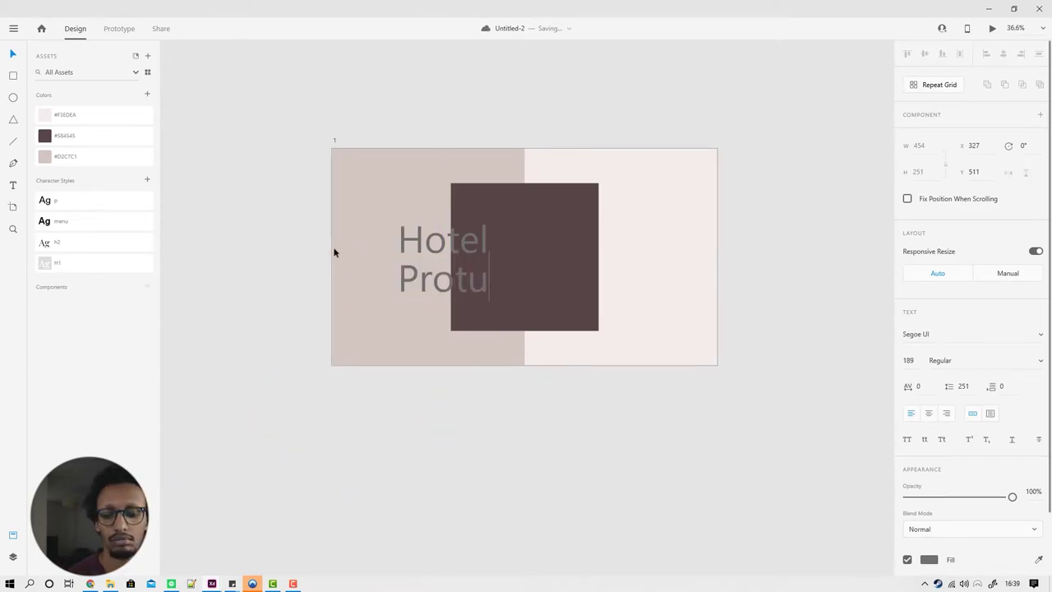
key("ctrl+a")
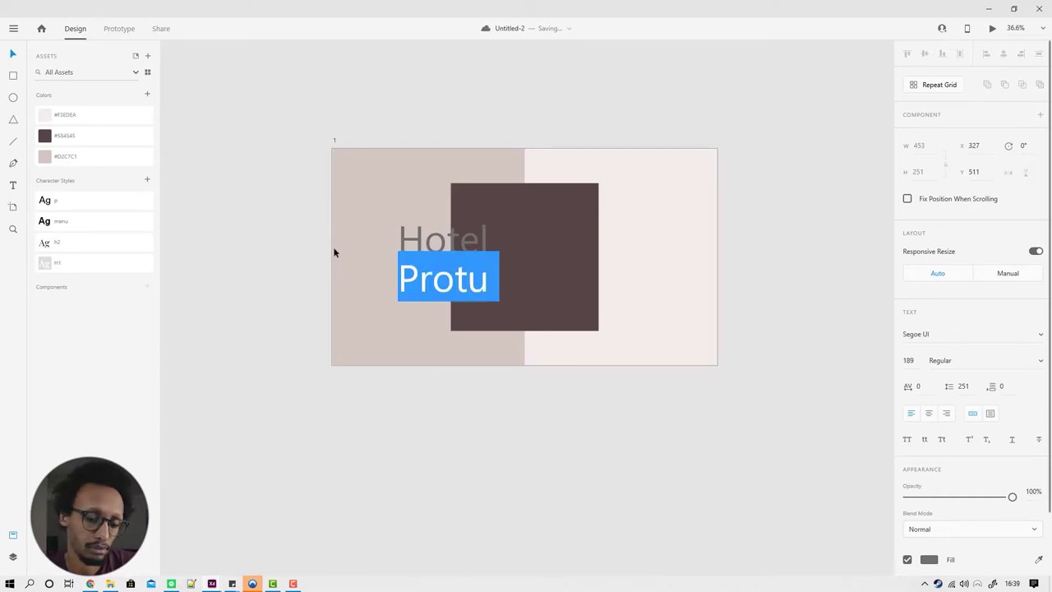
key("Escape")
left_click(440, 238, "shift")
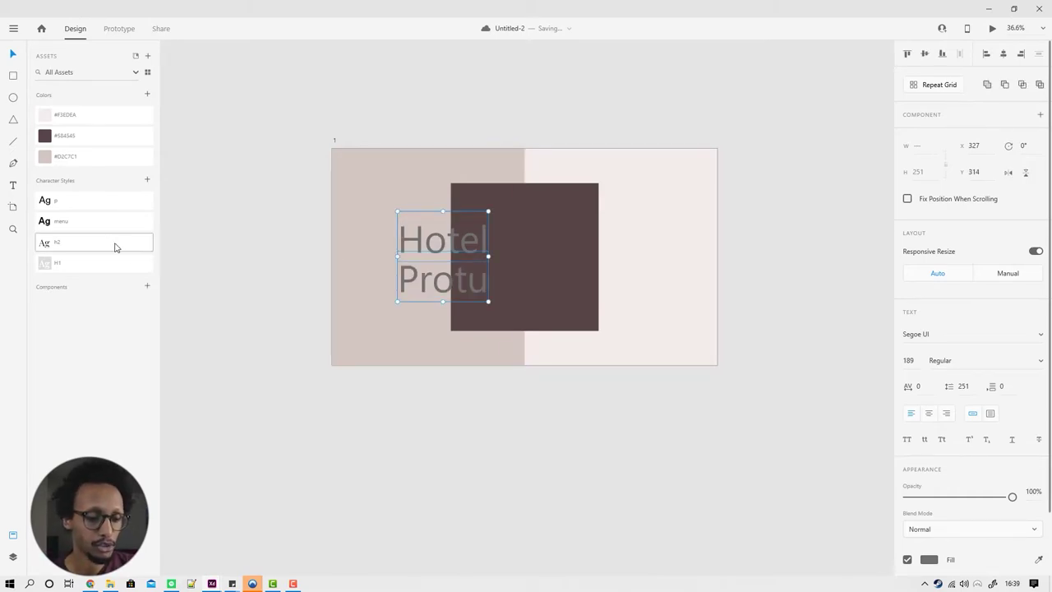
left_click(46, 262)
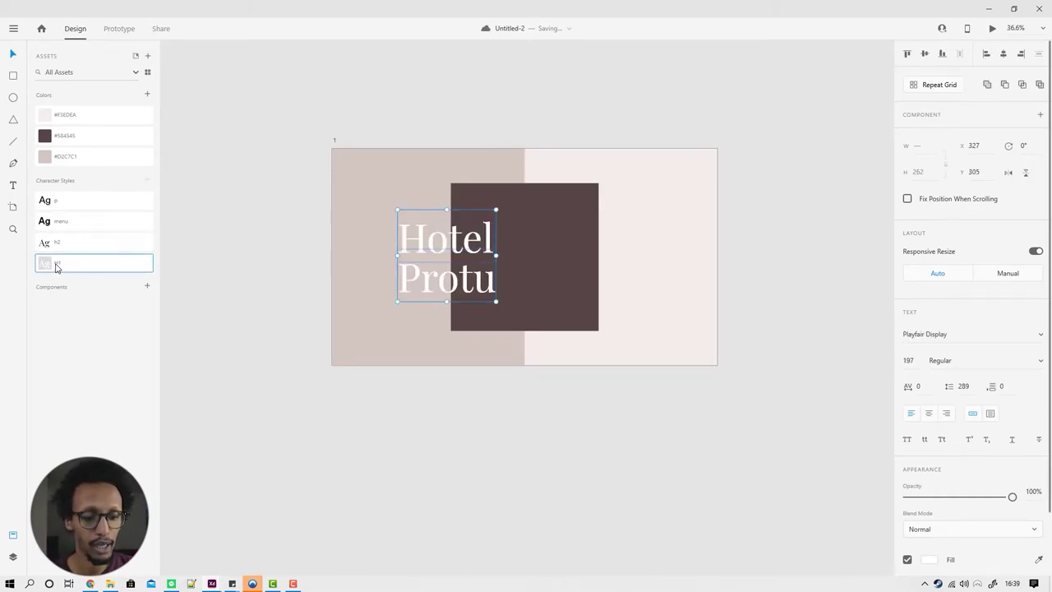
left_click(288, 245)
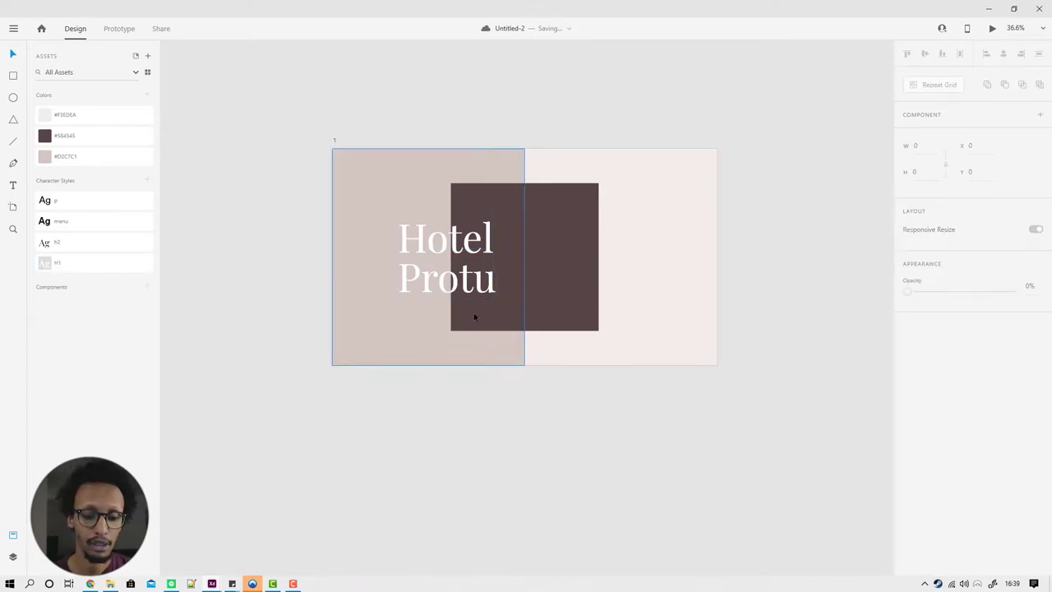
left_click_drag(465, 289, 463, 282)
left_click(452, 242, "shift")
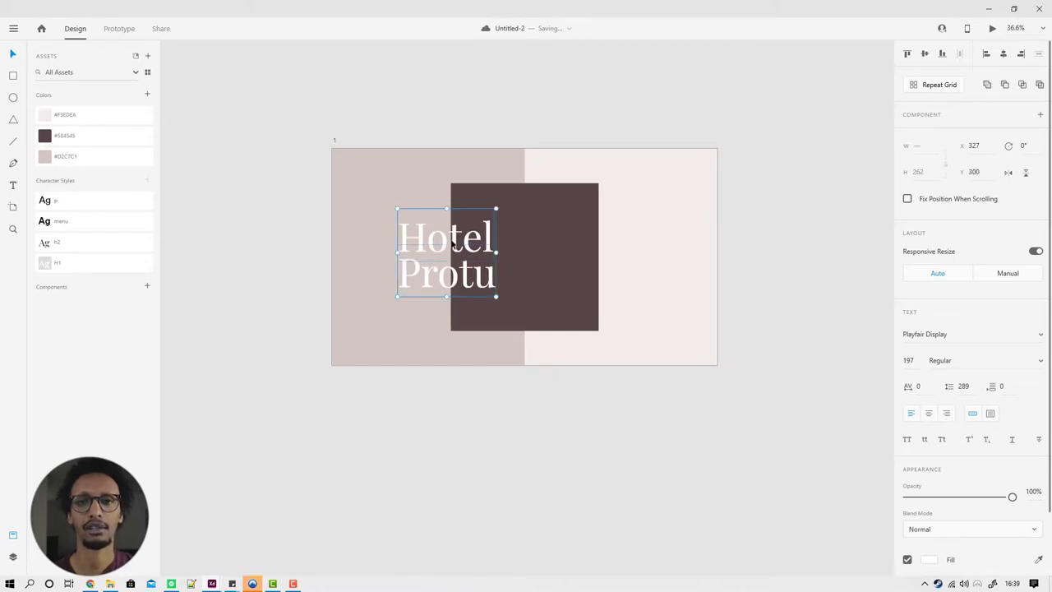
left_click(416, 501)
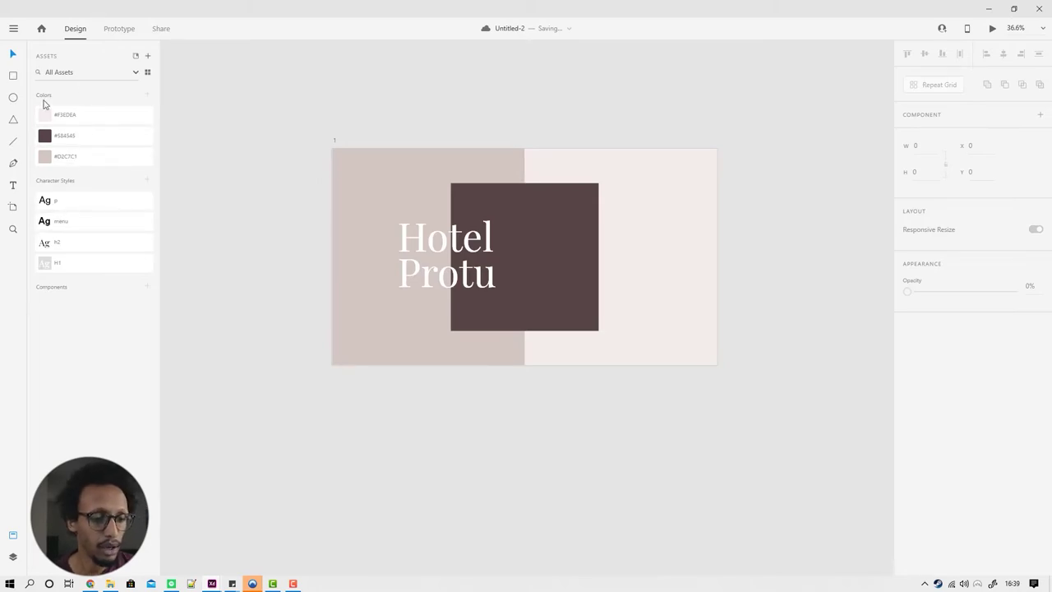
left_click_drag(338, 157, 399, 194)
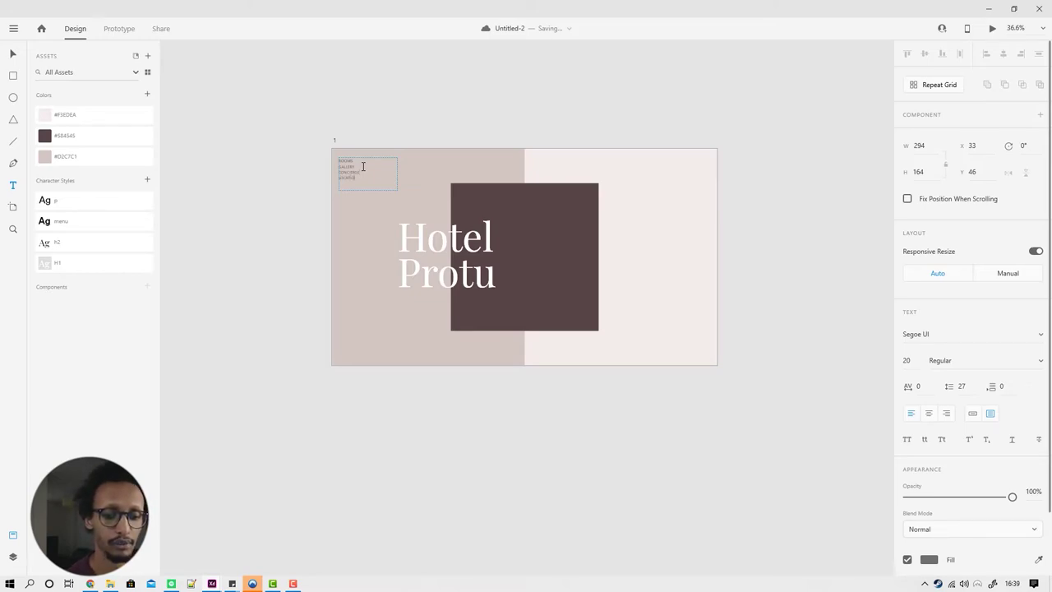
Step: Apply the 'menu' style to the ROOMS/GALLERY/CONCIERGE/LOCATIONS text and nudge it down-right
left_click(363, 166)
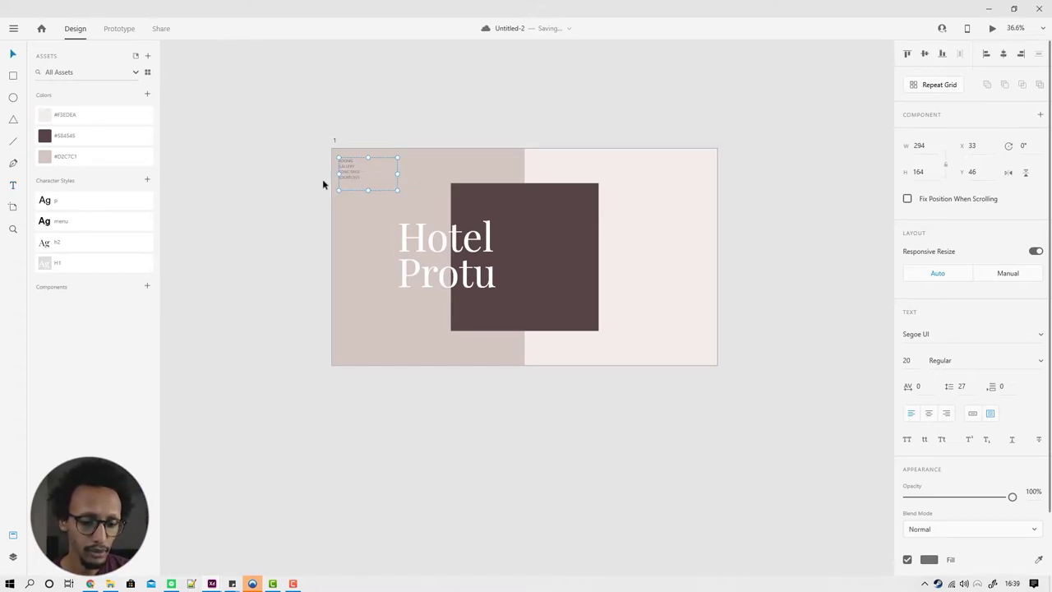
scroll(322, 179, "up", 4)
left_click(74, 221)
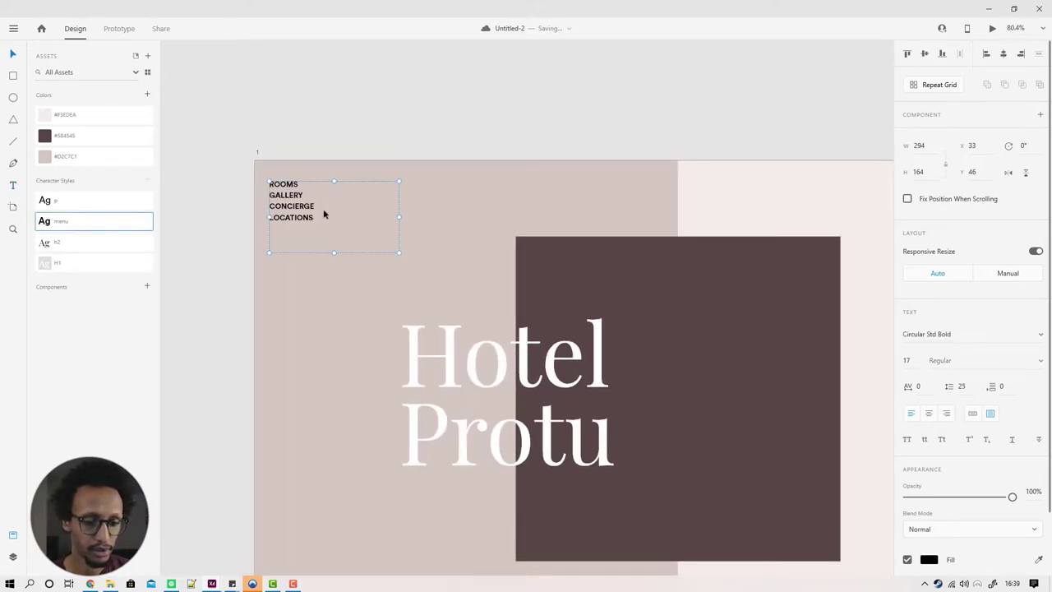
left_click(313, 171)
left_click(286, 211)
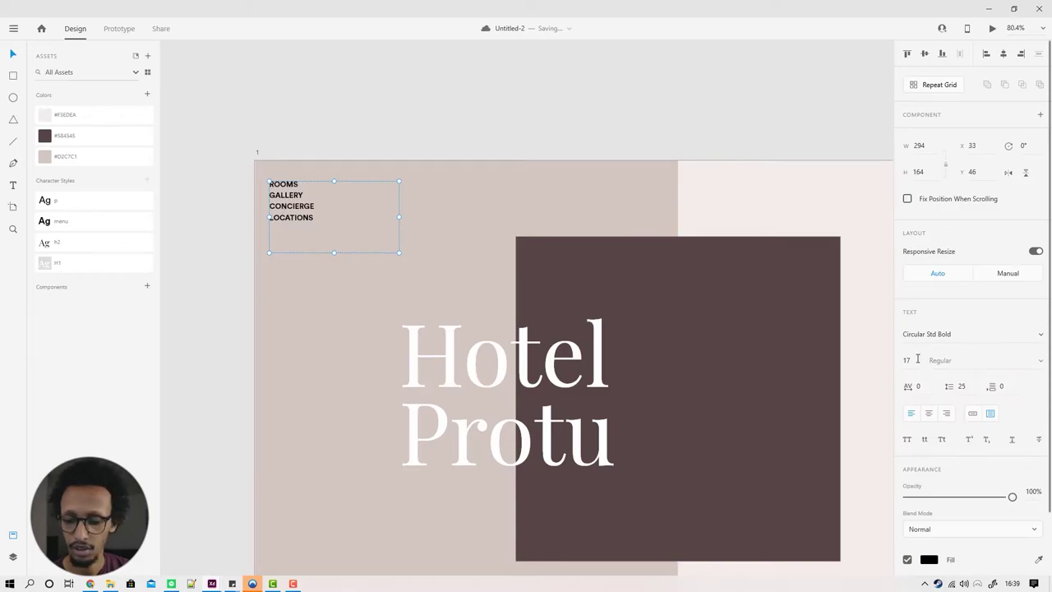
scroll(293, 145, "down", 4)
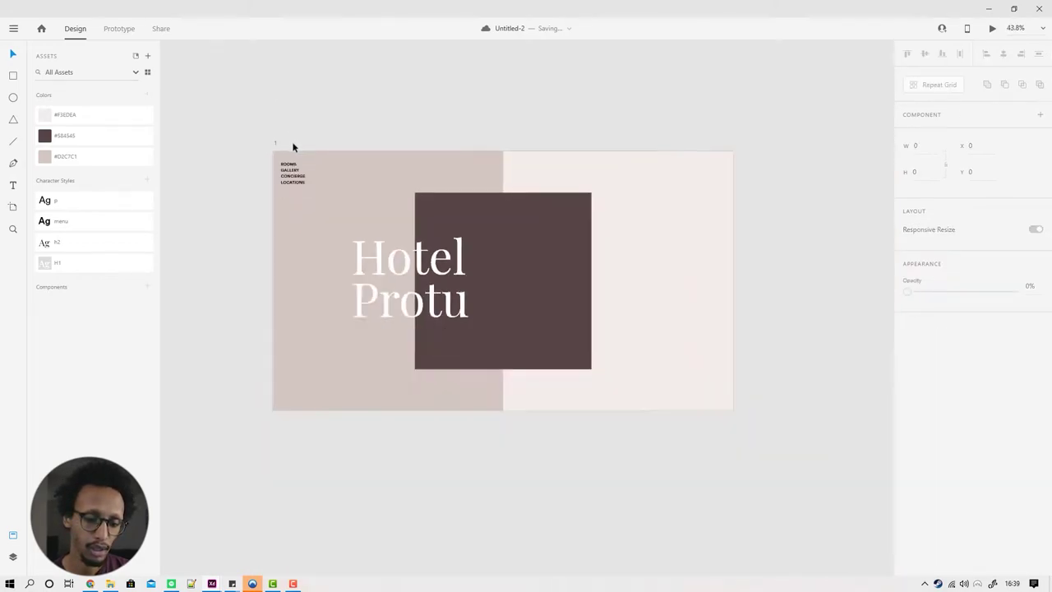
left_click_drag(293, 173, 299, 180)
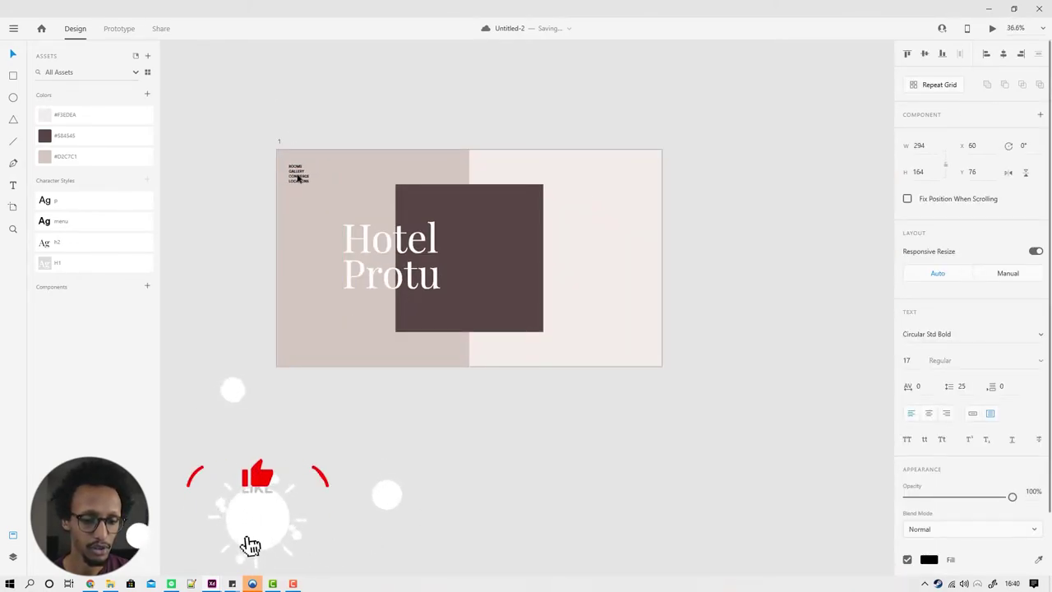
left_click(310, 112)
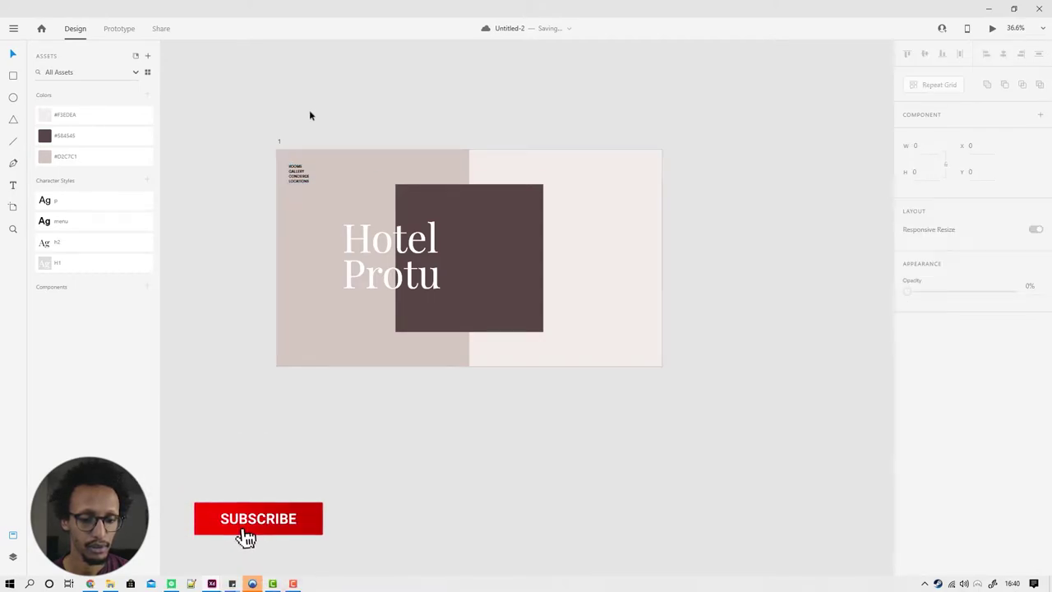
scroll(288, 179, "up", 1)
Step: Copy the menu text to the artboard bottom and replace it with the hotel's phone number and bookings e-mail
left_click_drag(289, 181, 311, 393)
key("Return")
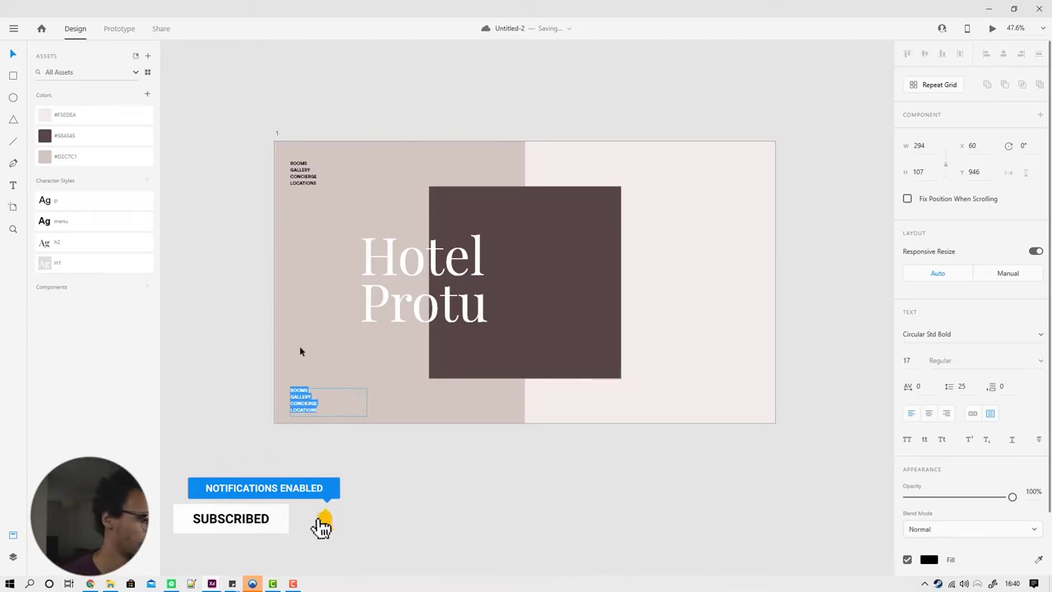
key("BackSpace")
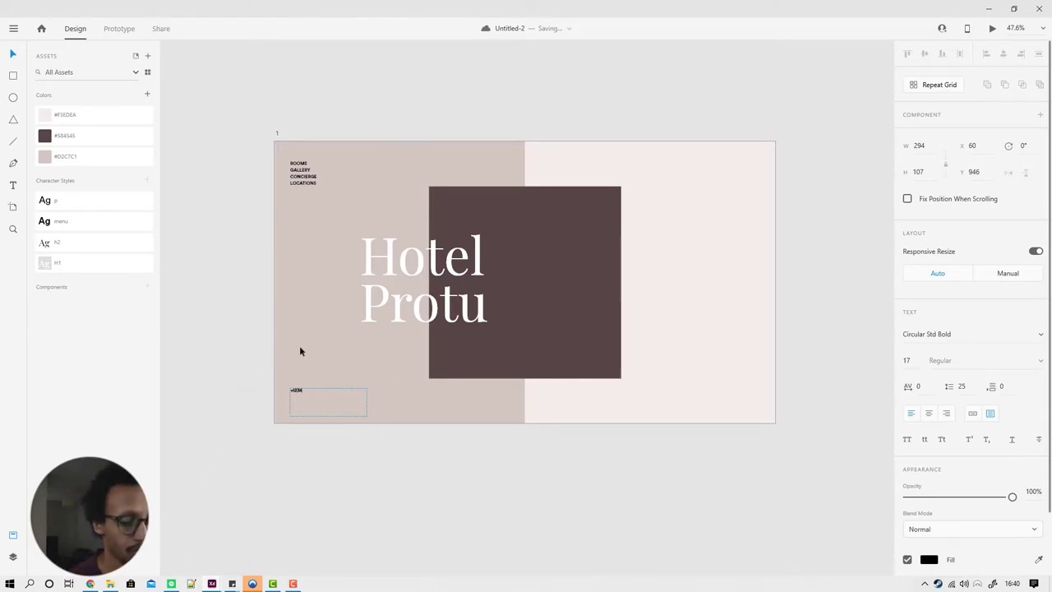
type("+123")
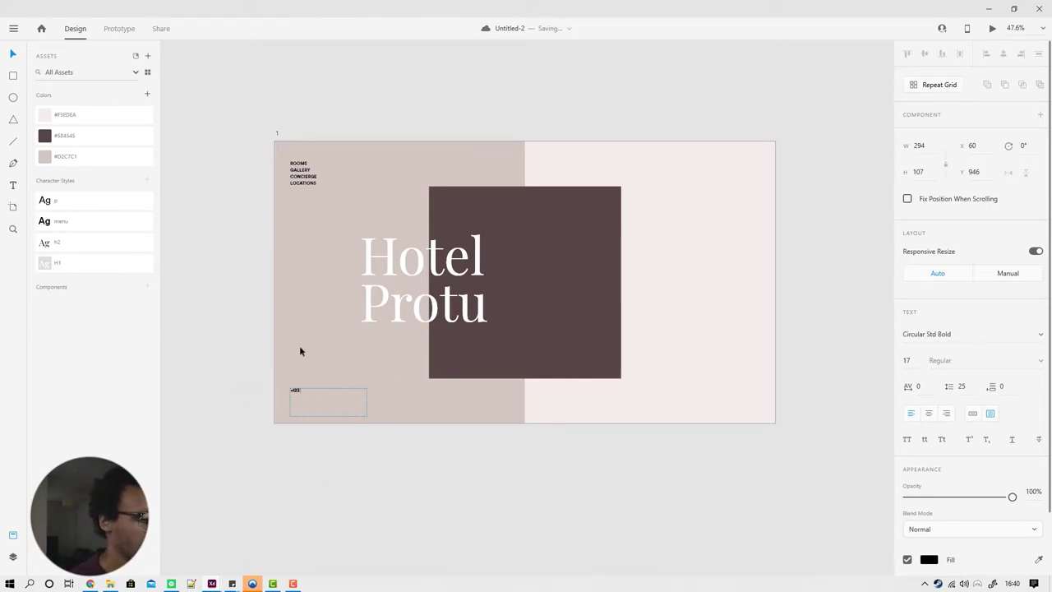
type(" 4567 8901")
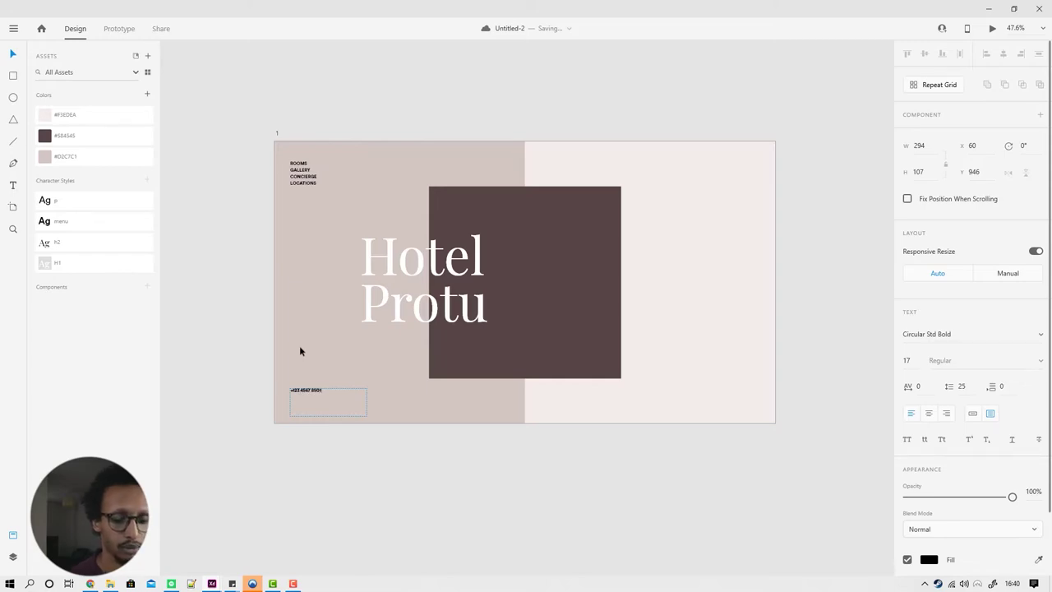
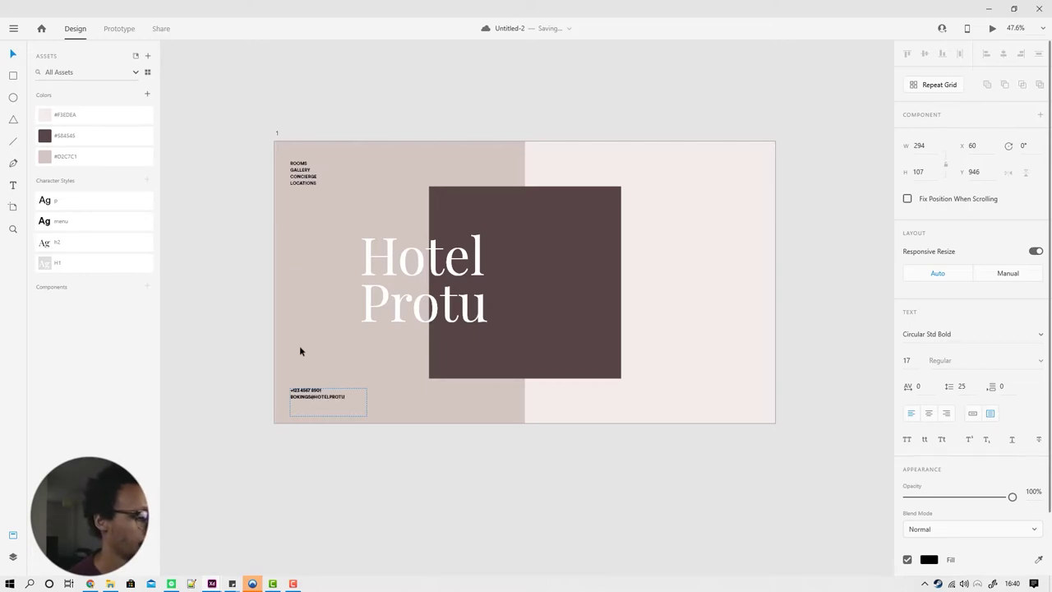
key("Escape")
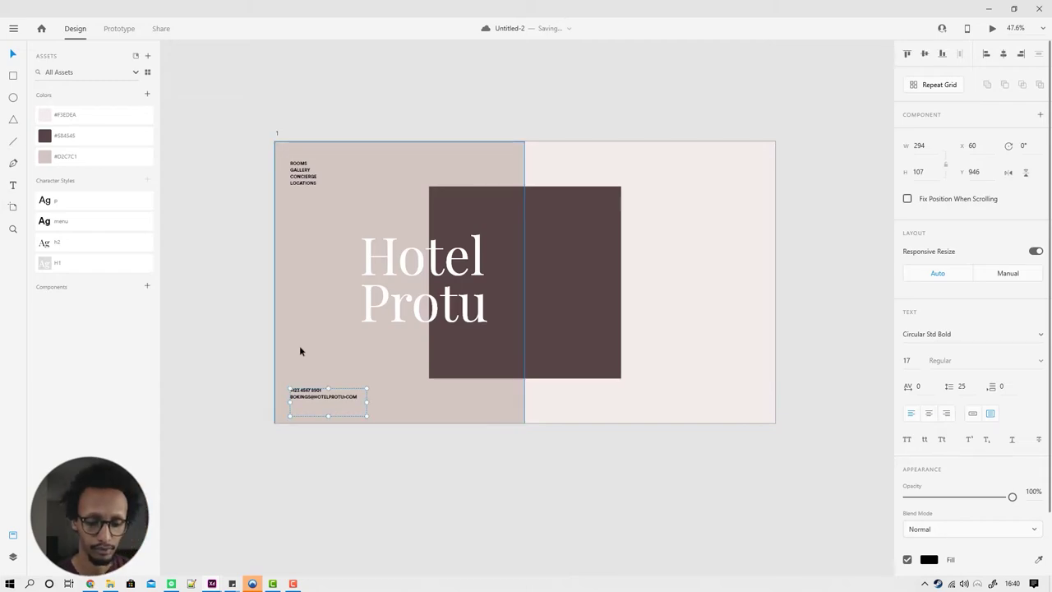
Step: Fix the e-mail typos, shrink the contact box to two lines, and move it lower
scroll(337, 402, "up", 5)
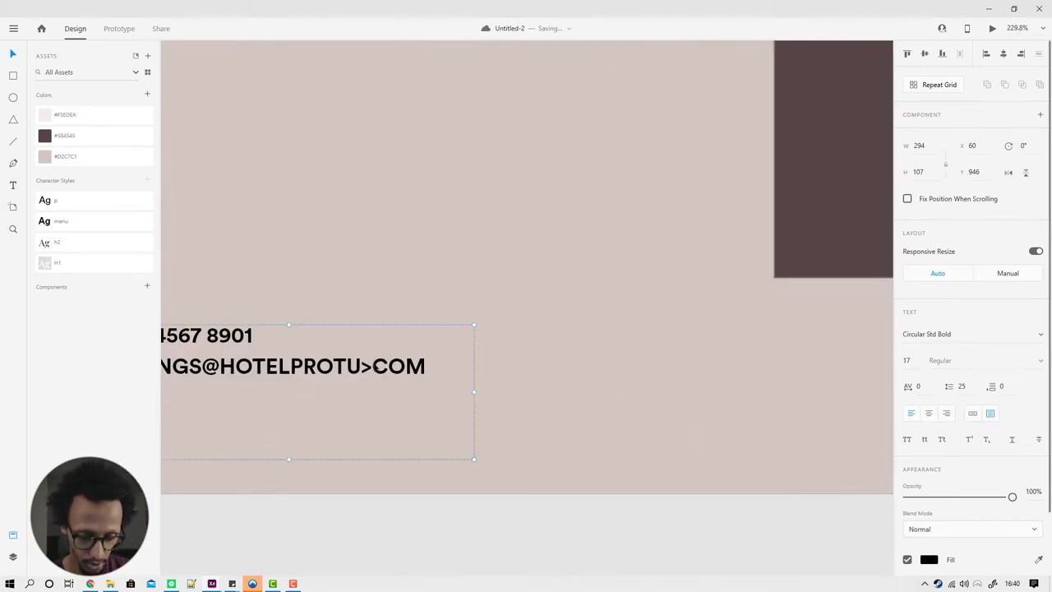
double_click(371, 367)
left_click(372, 366)
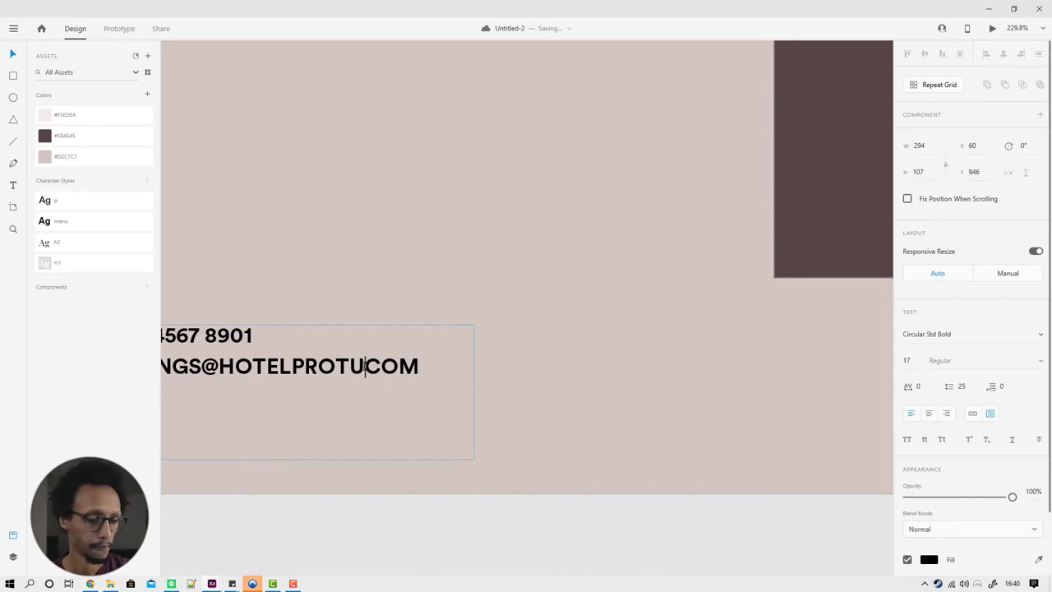
type(".")
key("Escape")
scroll(372, 397, "down", 2)
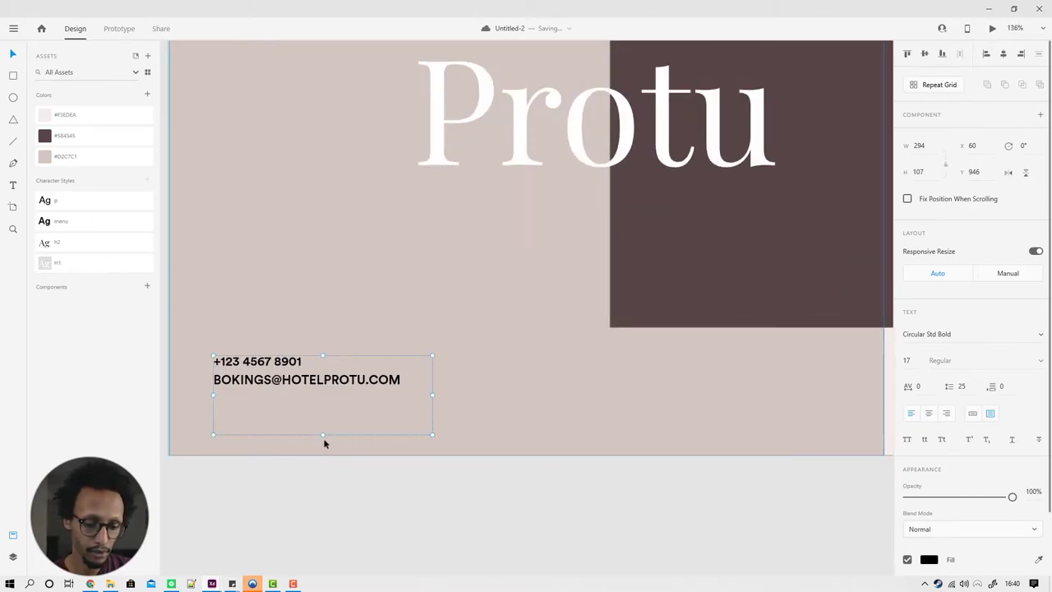
left_click_drag(323, 434, 322, 390)
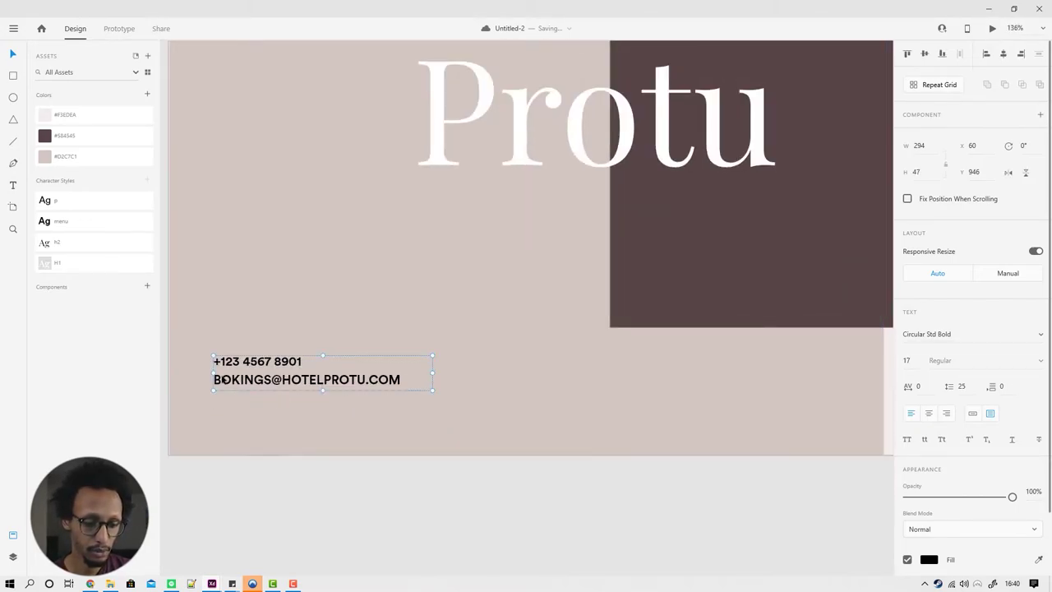
double_click(231, 379)
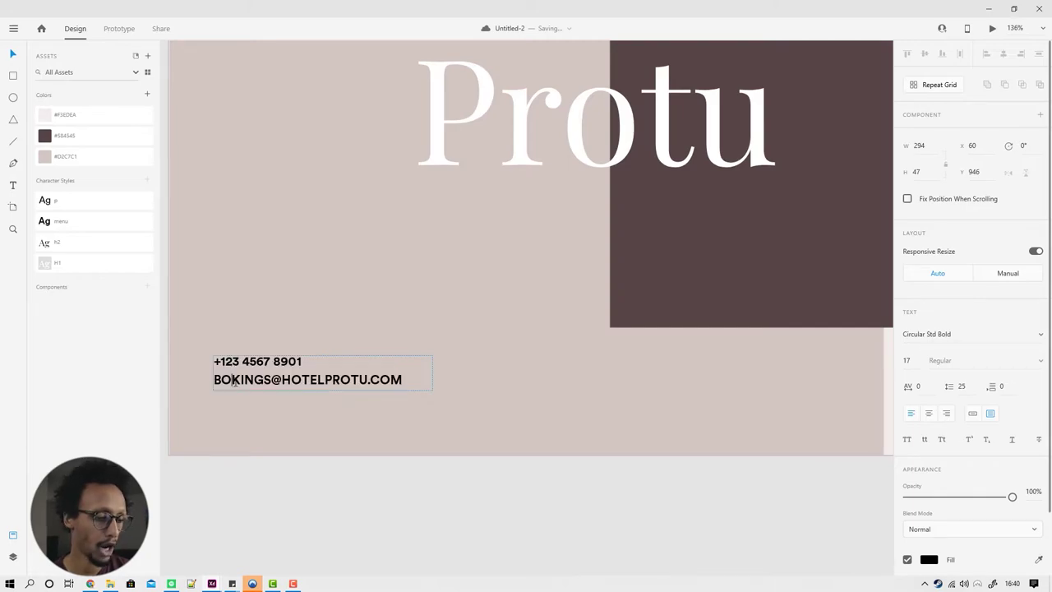
type("O")
key("Escape")
left_click_drag(290, 376, 286, 411)
scroll(285, 411, "down", 2)
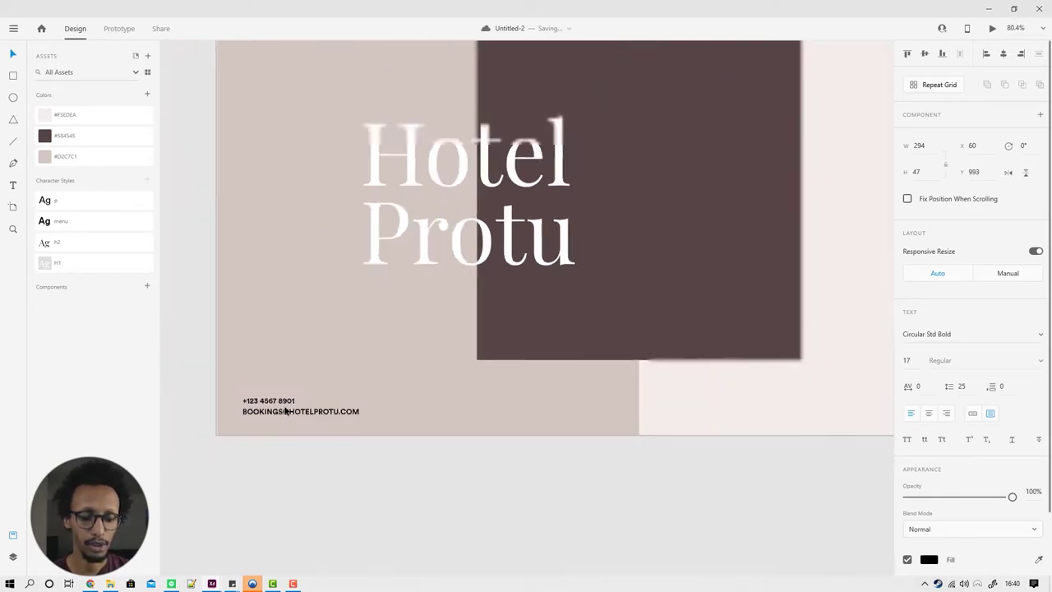
scroll(285, 411, "down", 3)
left_click(326, 439)
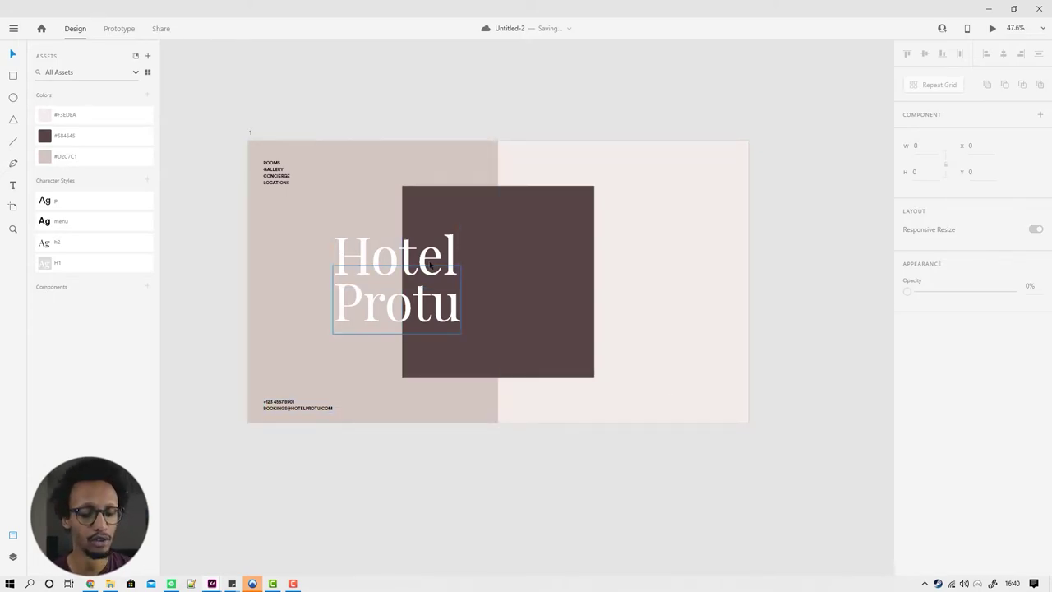
Step: Place a menu text copy on the light right half, aligned beside the dark square's lower edge
left_click(403, 283)
left_click(507, 223)
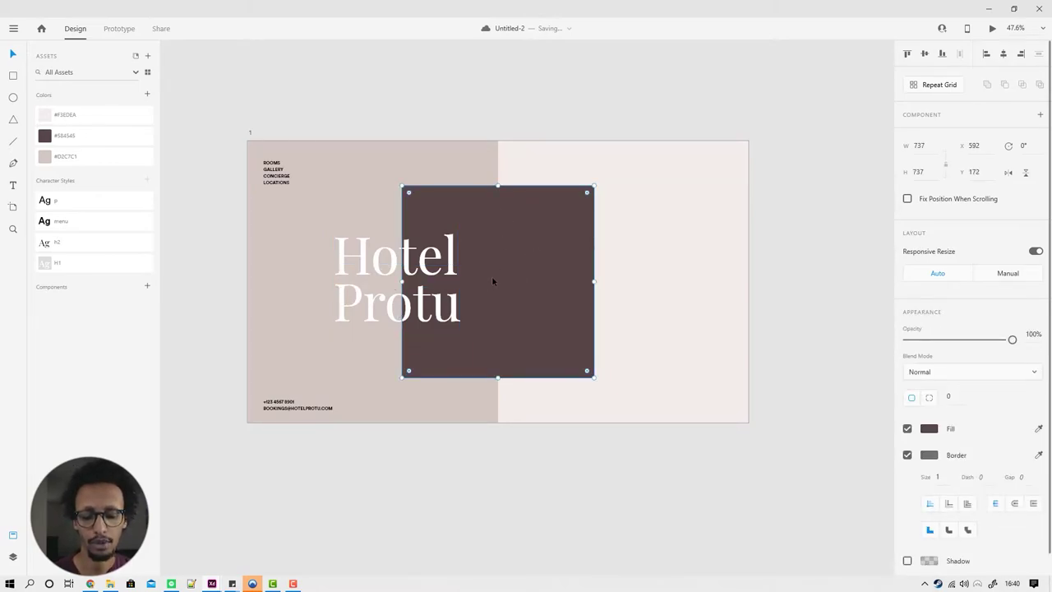
left_click(458, 468)
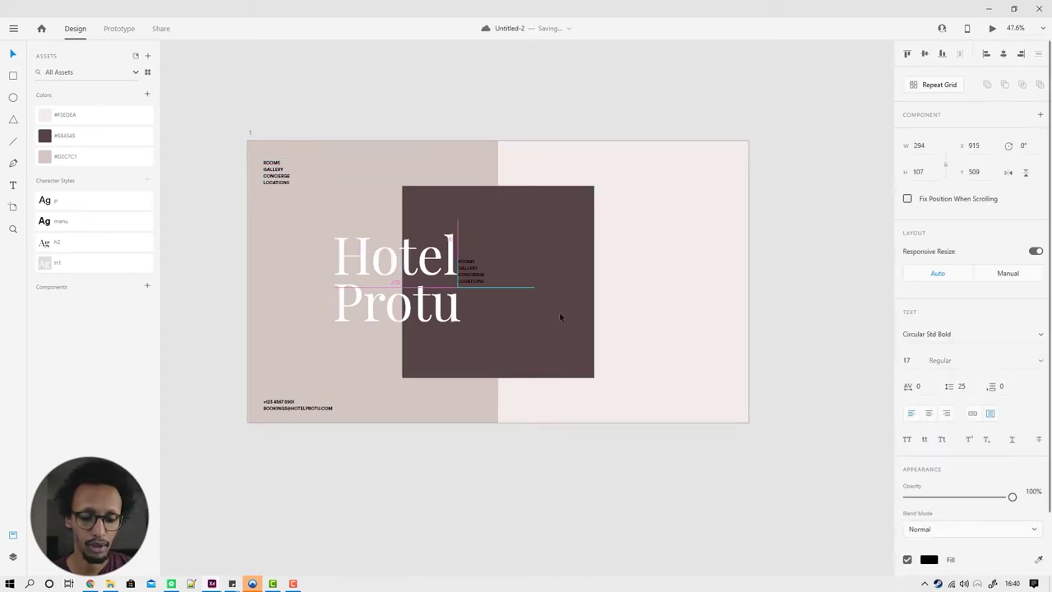
left_click_drag(560, 317, 718, 347)
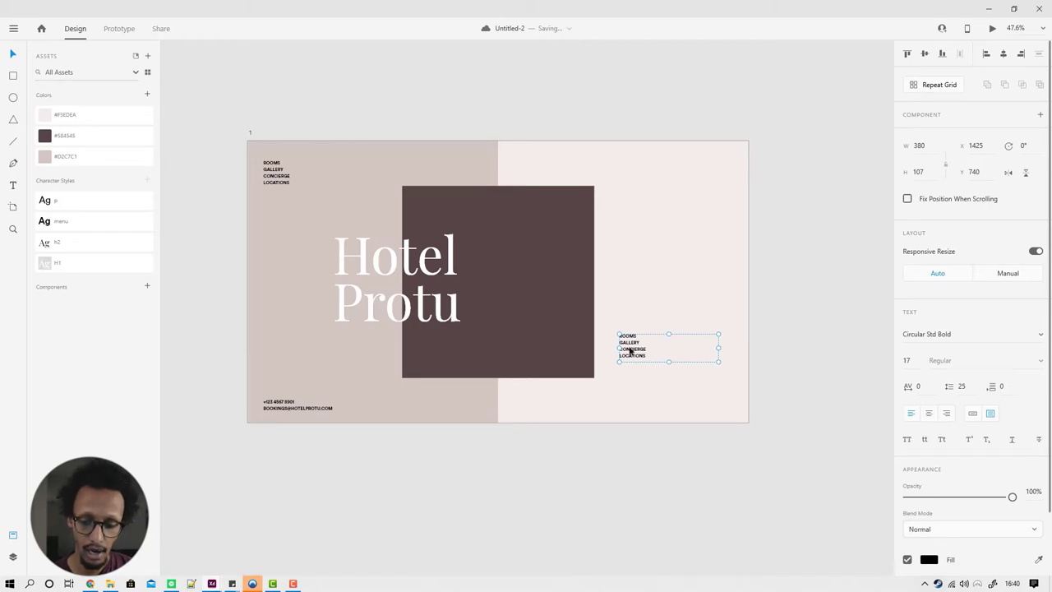
left_click_drag(630, 351, 629, 337)
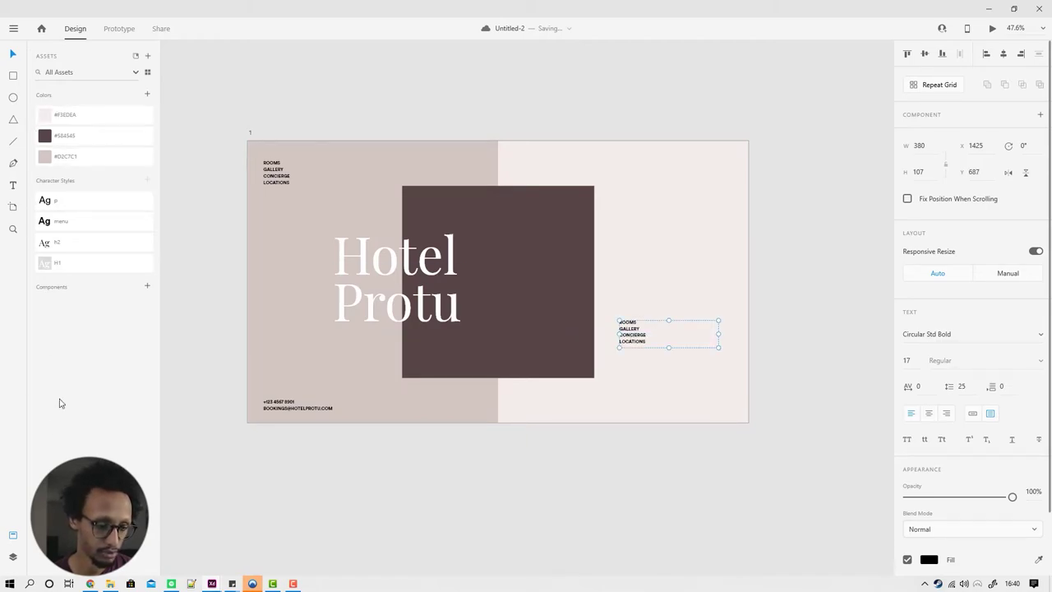
left_click(19, 569)
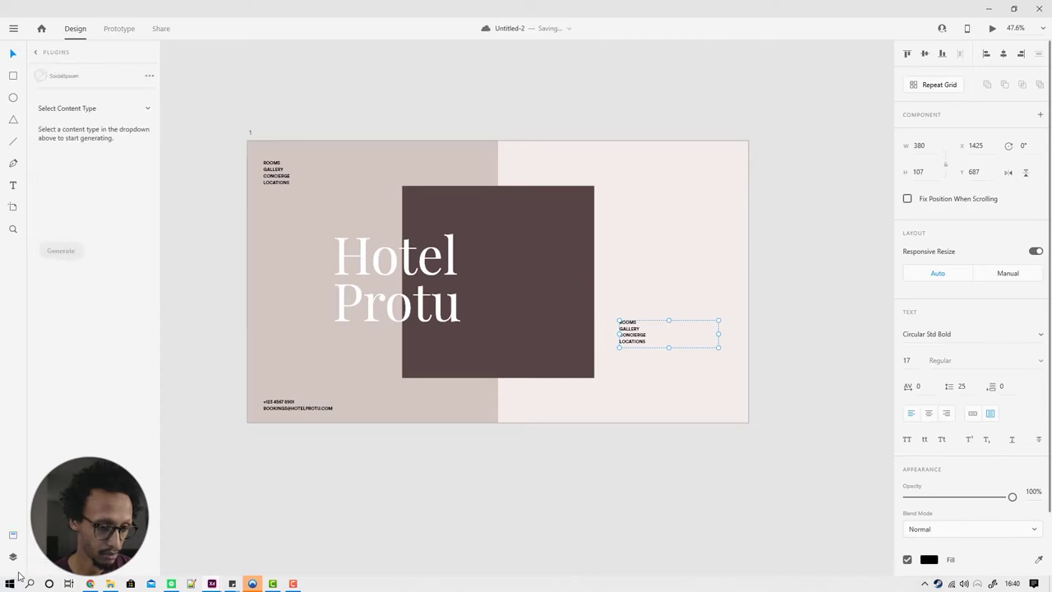
Step: Fill the right-half text box with SocialIpsum Short Text at 0% emoji frequency
left_click(17, 574)
left_click(14, 572)
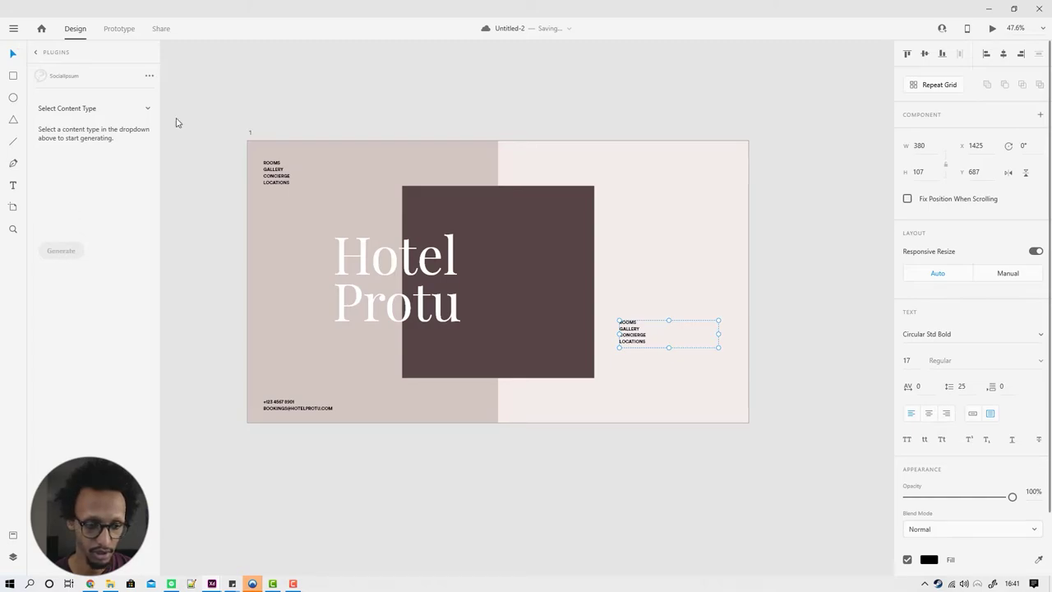
left_click(93, 112)
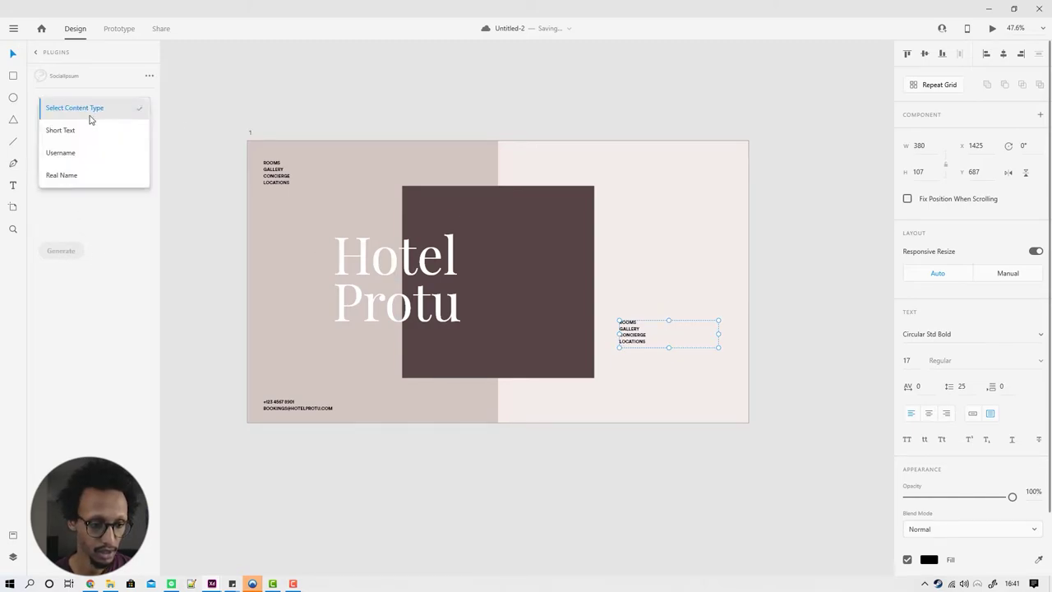
left_click(61, 129)
left_click_drag(68, 143, 41, 144)
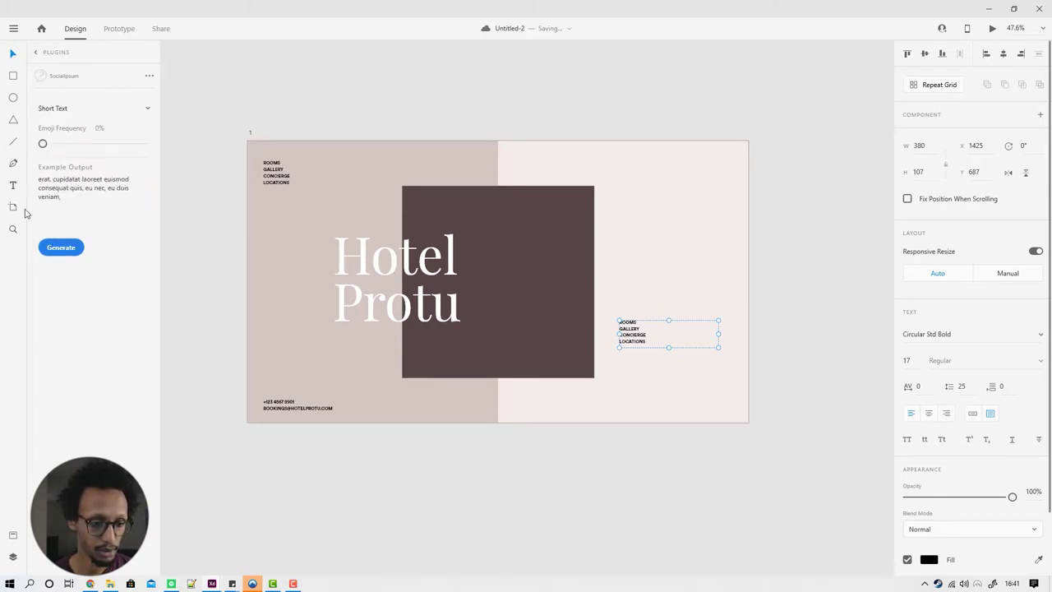
left_click(63, 250)
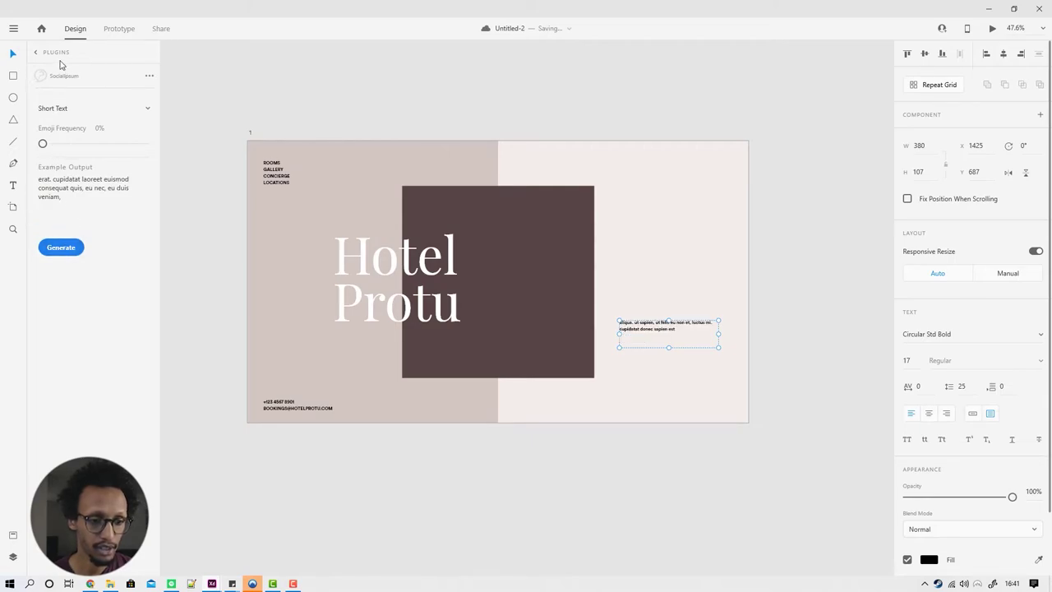
scroll(658, 337, "up", 5)
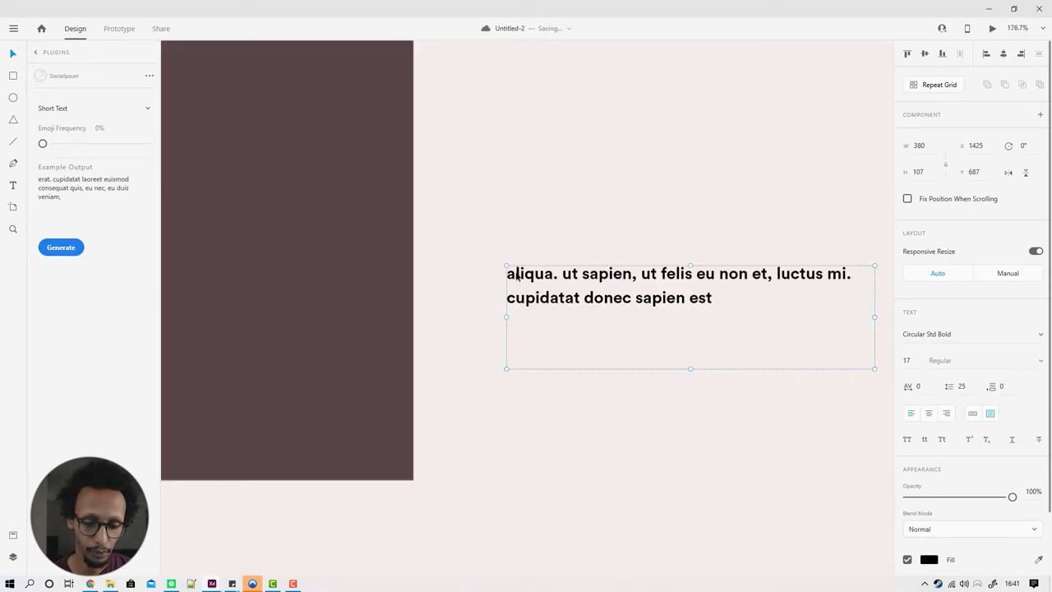
left_click(61, 247)
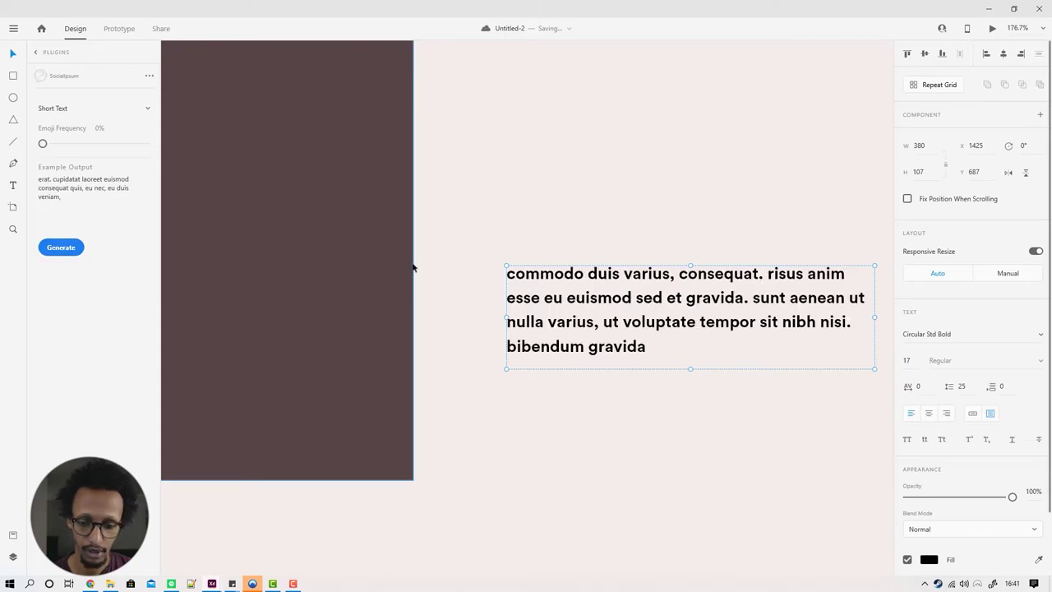
Step: Capitalise the opening word to 'Commodo' and move the paragraph slightly higher
double_click(513, 284)
left_click(512, 279)
double_click(513, 275)
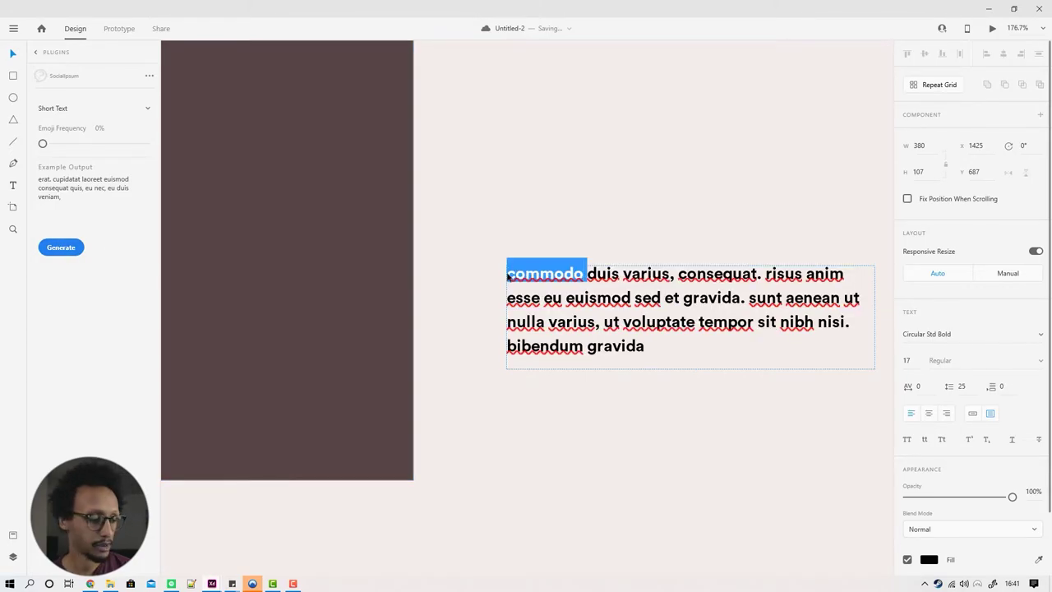
left_click(510, 275)
key("shift+Right")
type("C")
key("Escape")
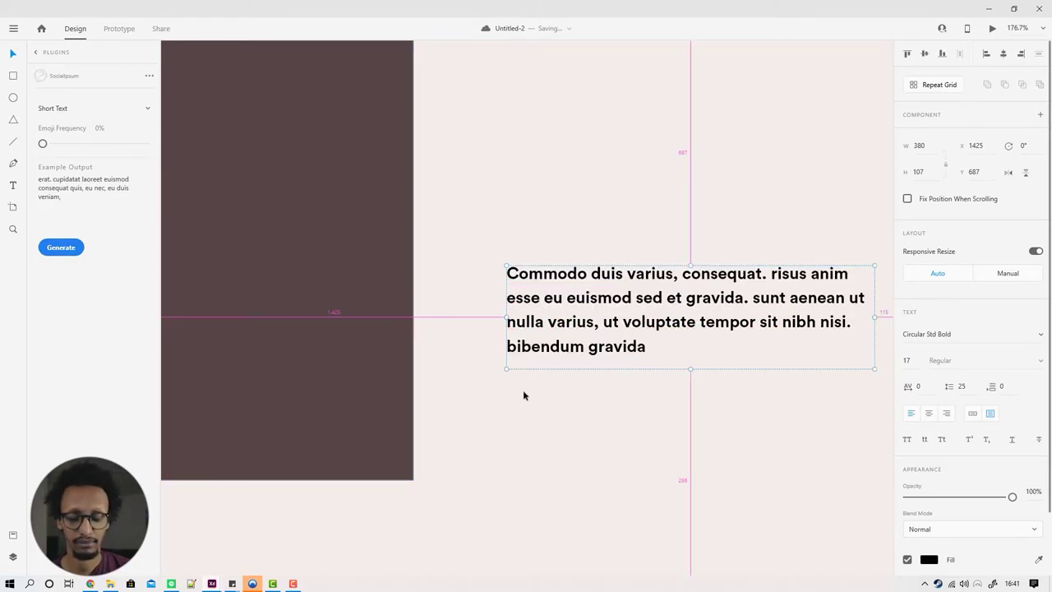
scroll(535, 385, "down", 5)
left_click_drag(548, 371, 551, 357)
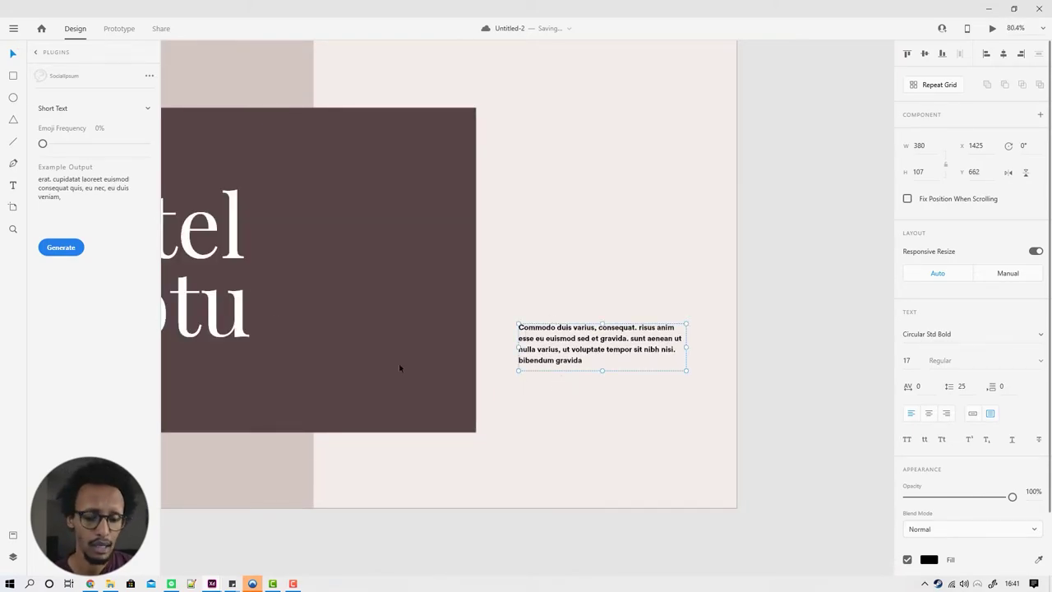
Step: Add a '5 Star Luxury' heading above the paragraph in the h2 character style
left_click_drag(540, 359, 545, 294, "alt")
key("Return")
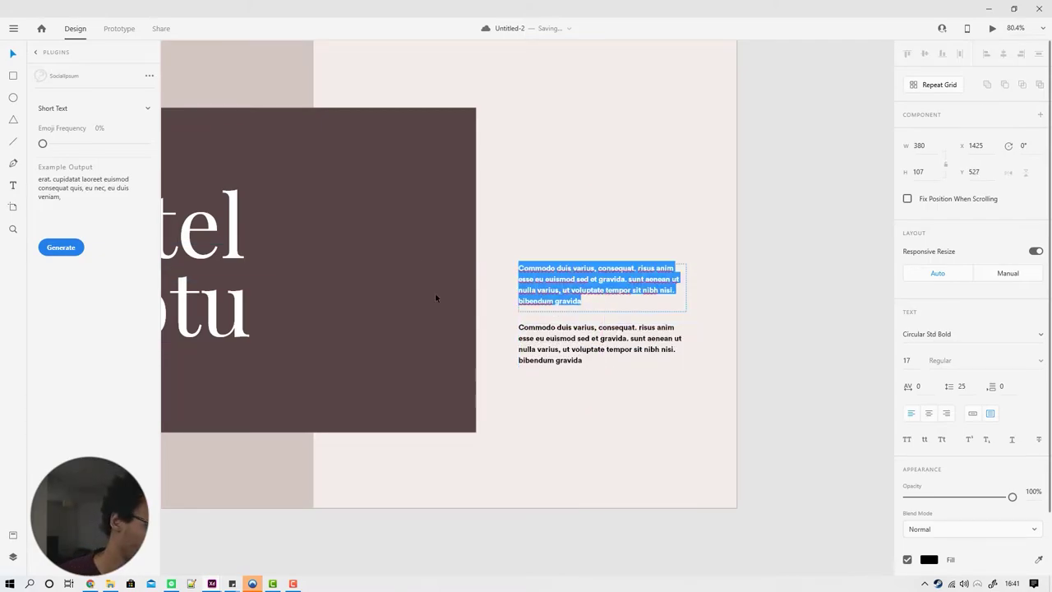
type("5 Star Luxu")
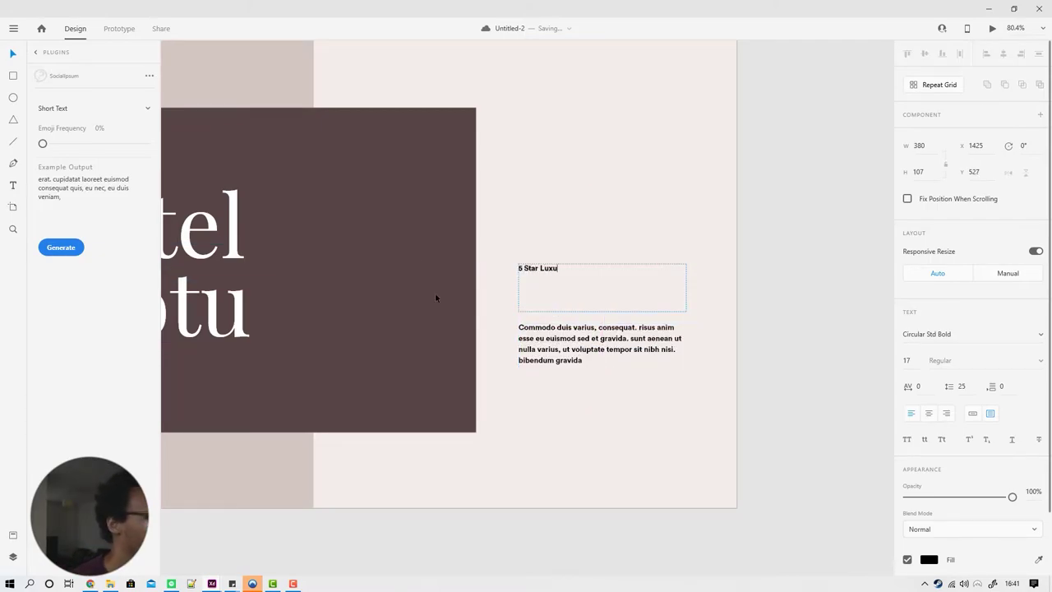
type("ry")
key("Escape")
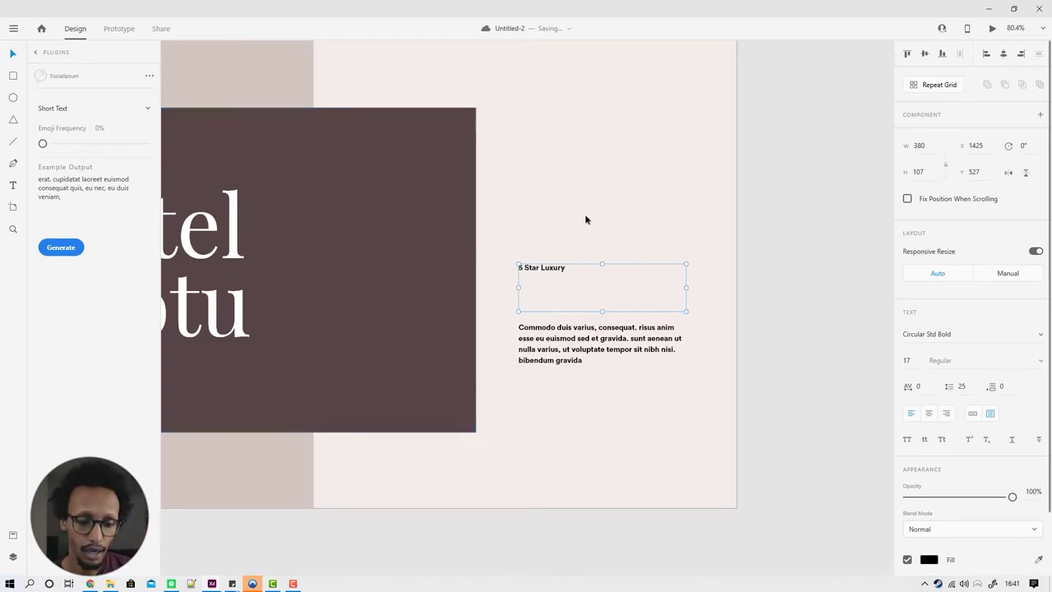
left_click(13, 535)
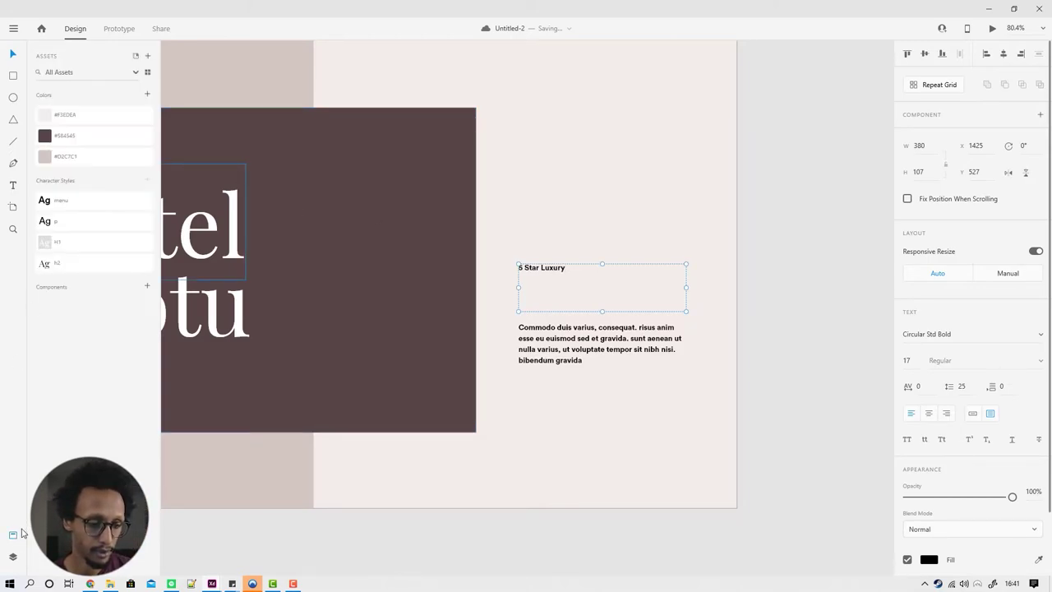
left_click(66, 263)
left_click_drag(565, 281, 584, 300)
Step: Apply the p character style to the paragraph and position it just below the heading
left_click(581, 337)
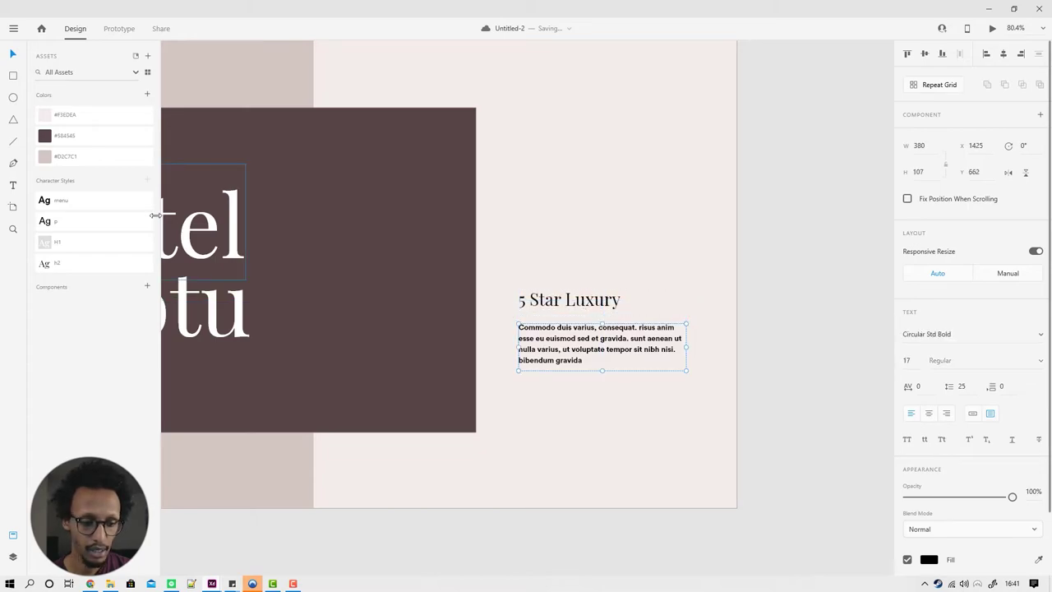
left_click(82, 220)
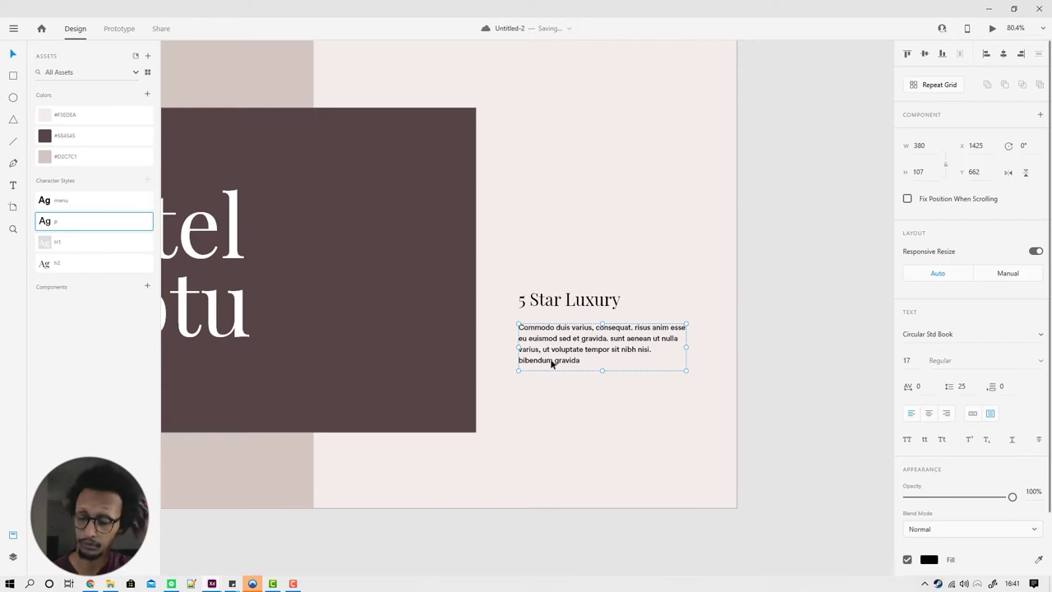
left_click(594, 465)
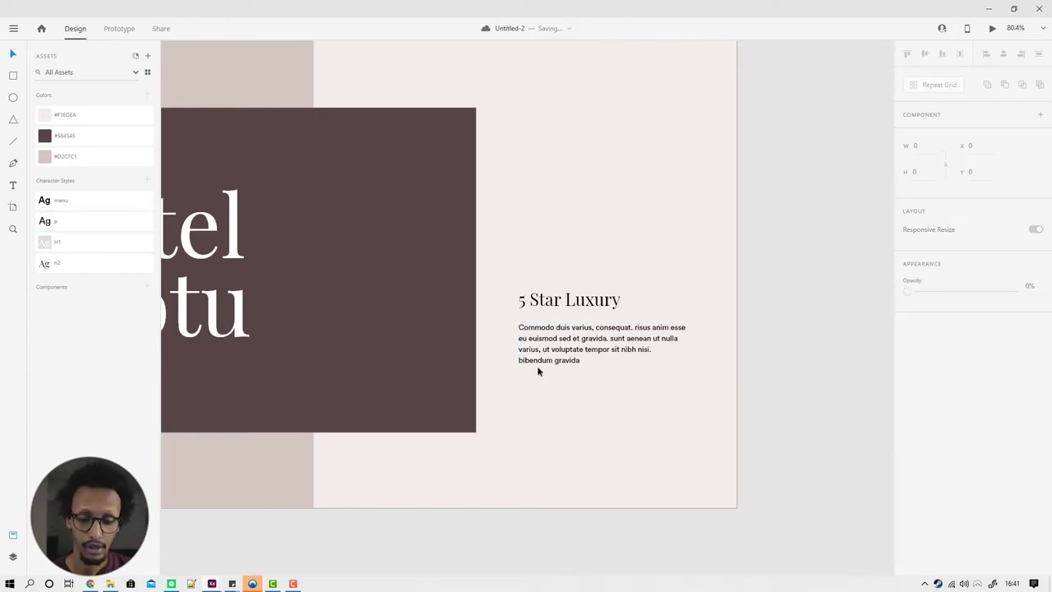
left_click_drag(551, 364, 551, 325)
left_click(557, 301, "shift")
left_click(561, 414)
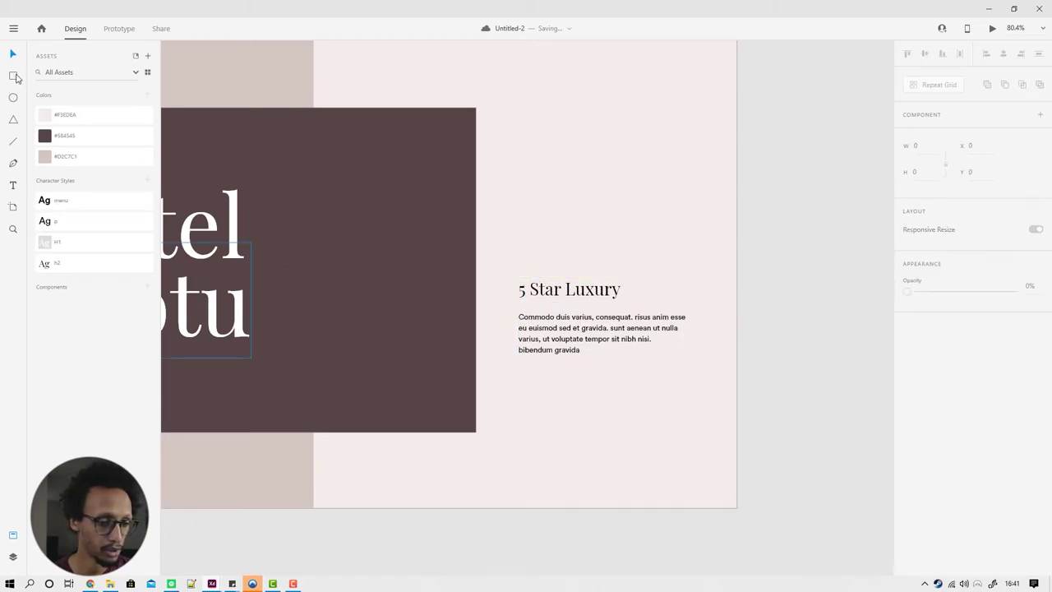
Step: Draw a rectangle below the paragraph with a black border and no fill
left_click(13, 75)
mouse_move(519, 372)
left_mouse_down()
mouse_move(634, 394)
mouse_move(630, 403)
mouse_move(611, 393)
left_mouse_up()
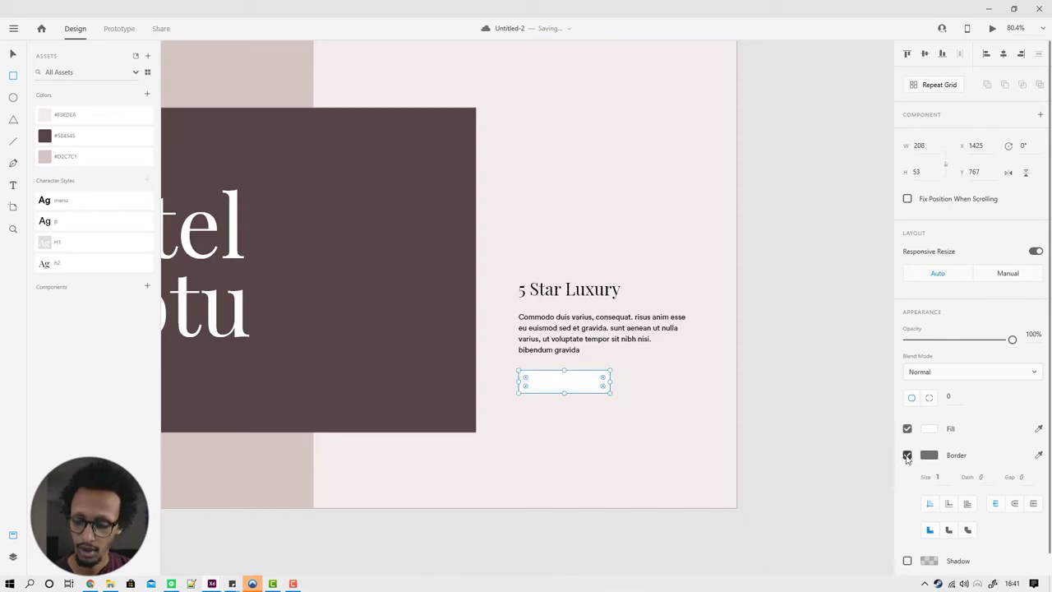
left_click(908, 428)
left_click(907, 428)
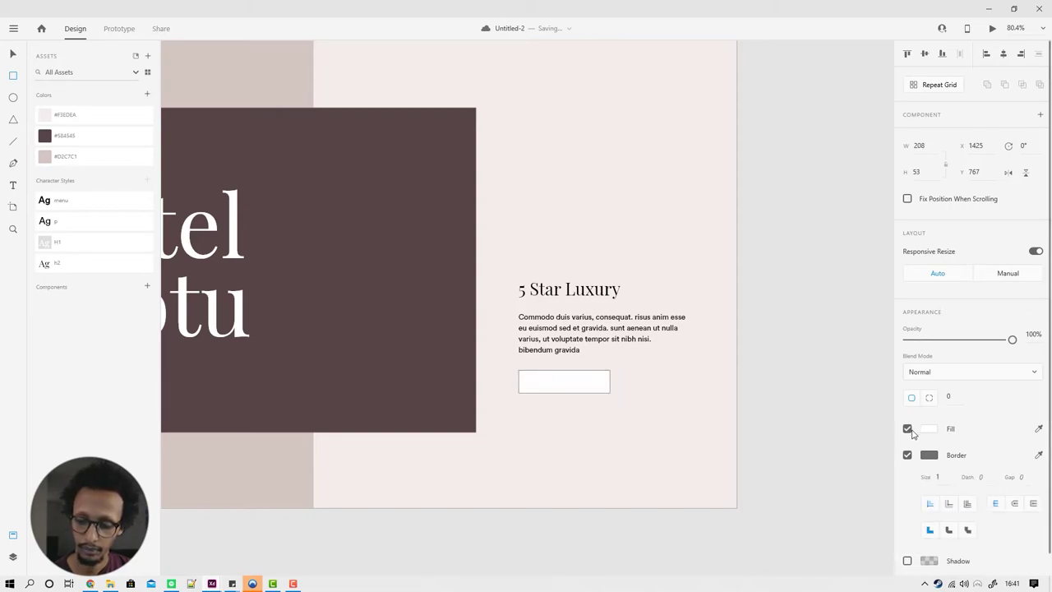
left_click(928, 429)
left_click(926, 457)
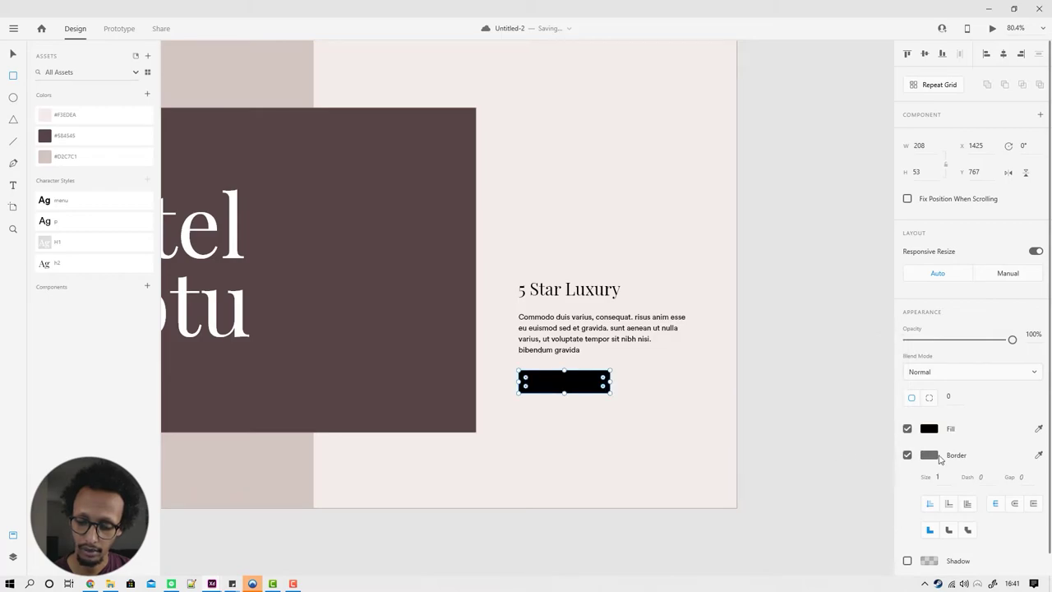
left_click(939, 456)
left_click_drag(832, 458, 659, 545)
left_click(660, 545)
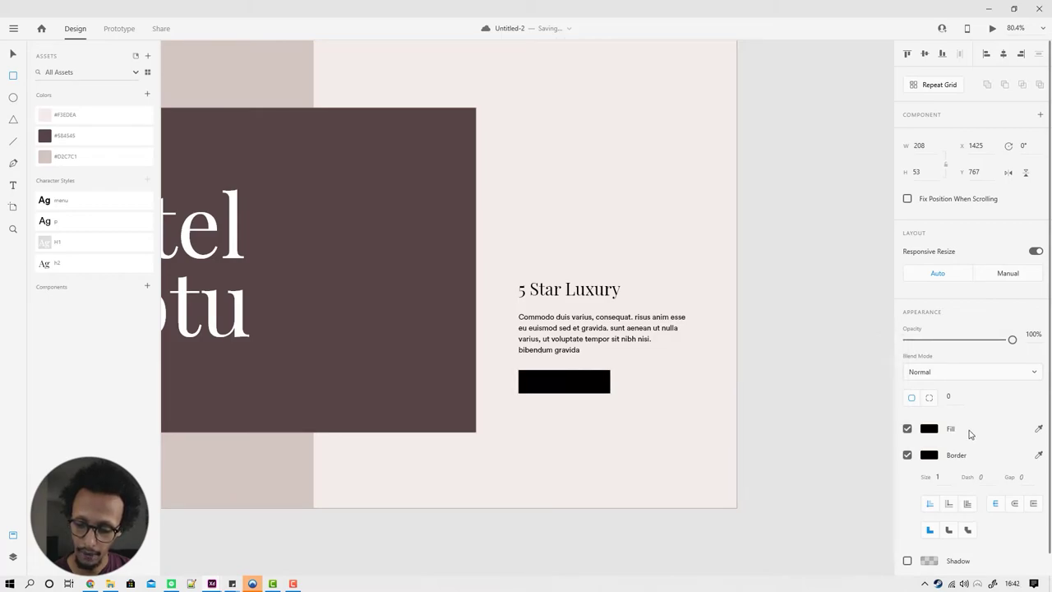
left_click(908, 428)
Step: Add 'BOOK NOW' text centred inside the rectangle
key("t")
left_click(547, 380)
scroll(551, 419, "up", 1)
key("super")
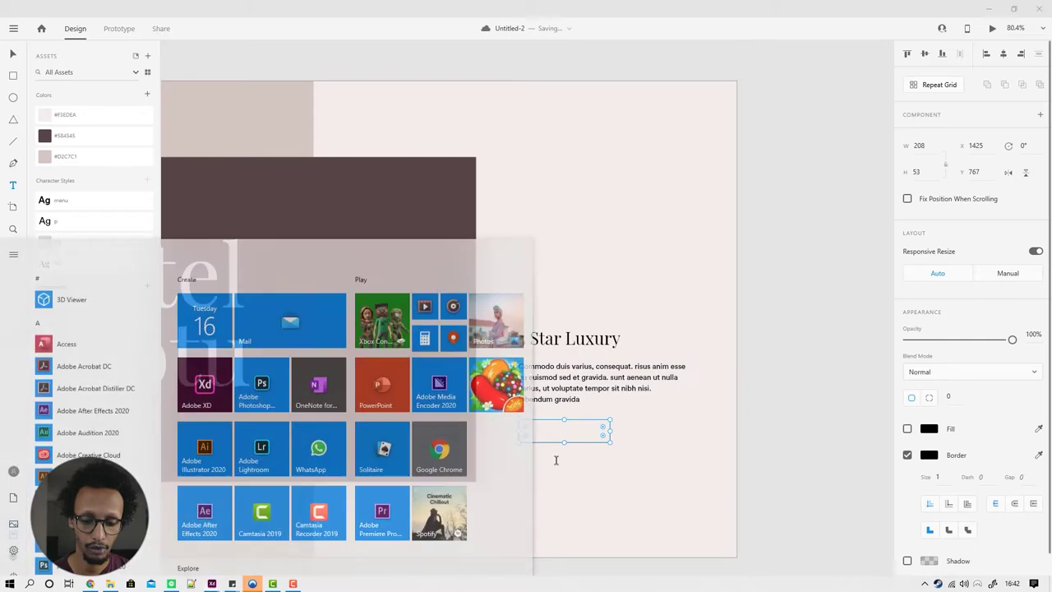
scroll(556, 460, "up", 3)
left_click(567, 472)
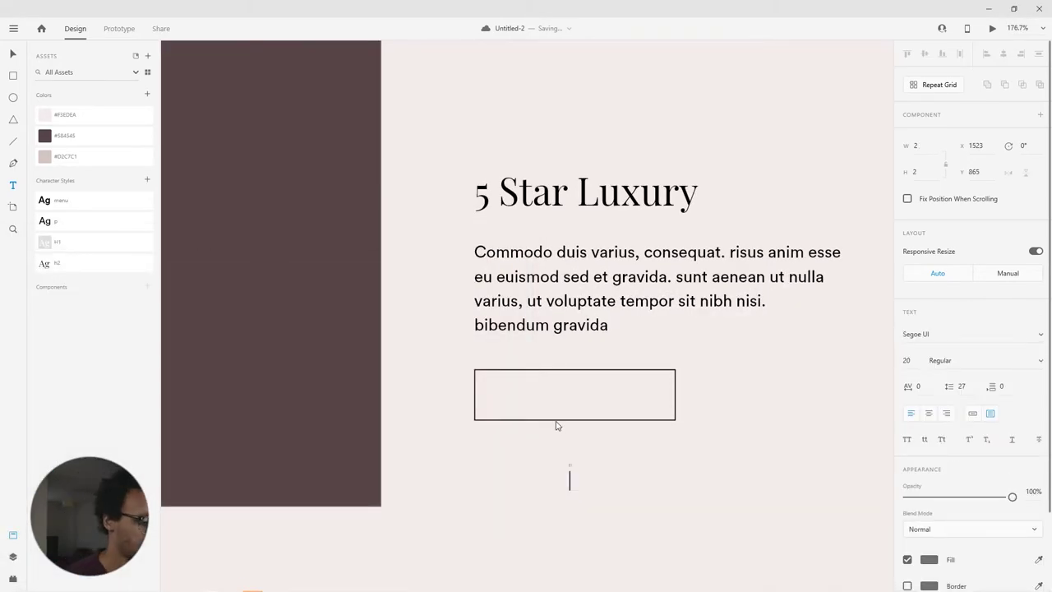
type("B")
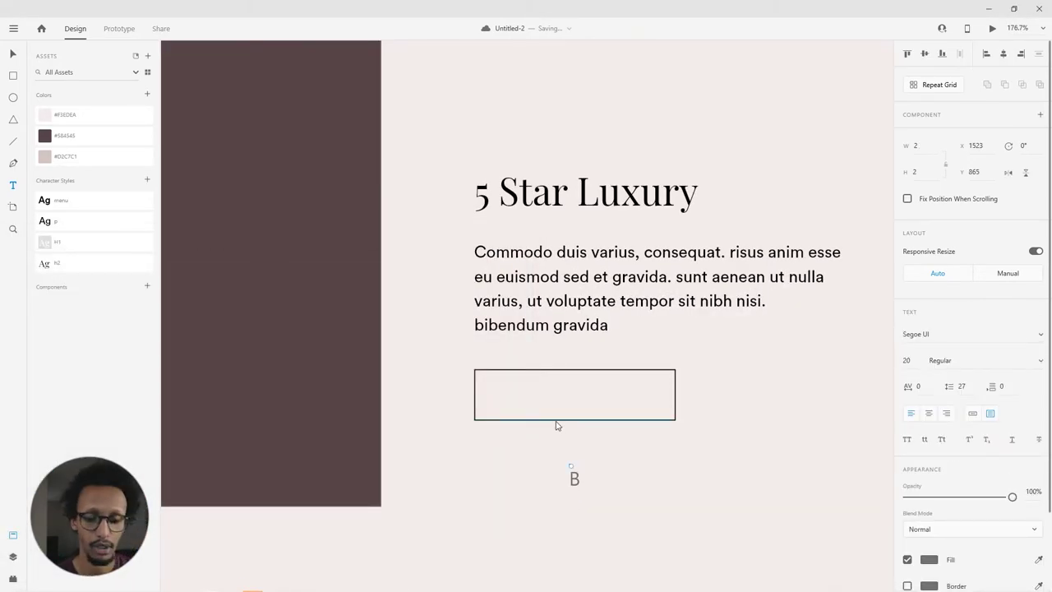
key("BackSpace")
left_click(537, 388)
type("BOOK NOW")
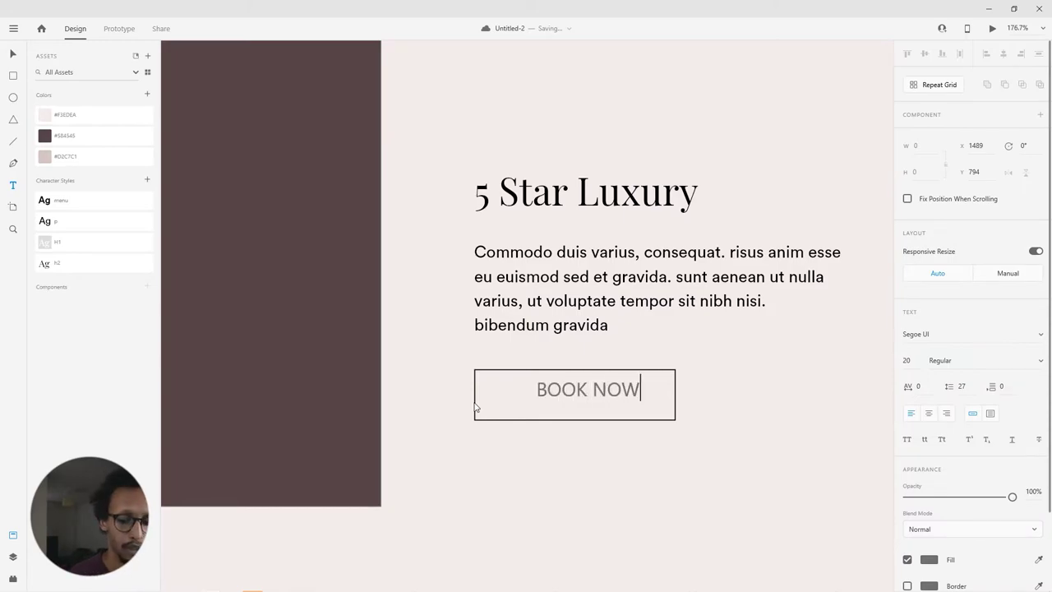
key("Escape")
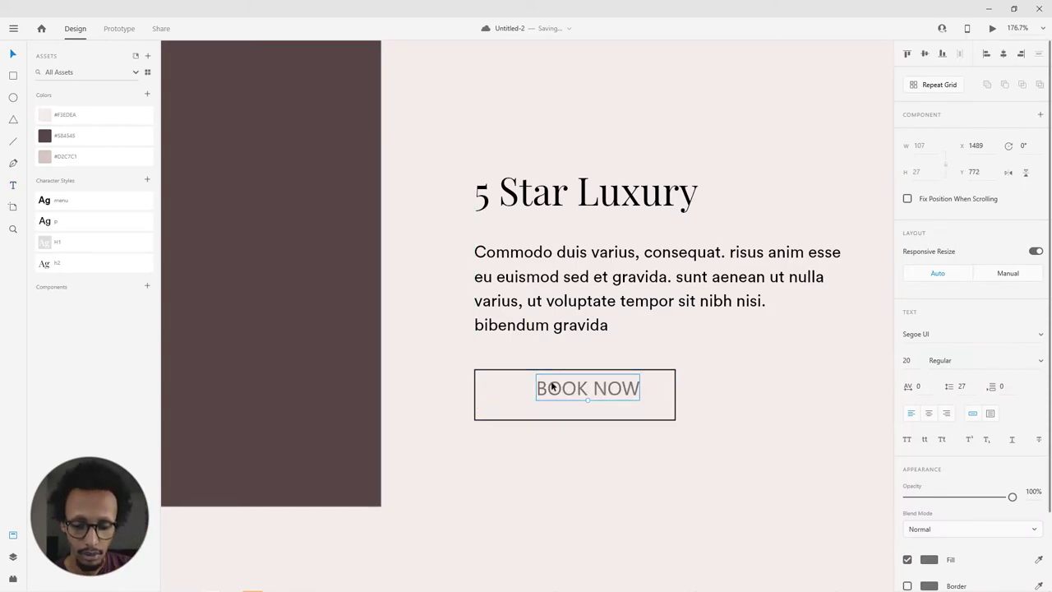
left_click_drag(545, 387, 585, 406)
Step: Style BOOK NOW with the menu character style and group it with the rectangle
left_click(82, 200)
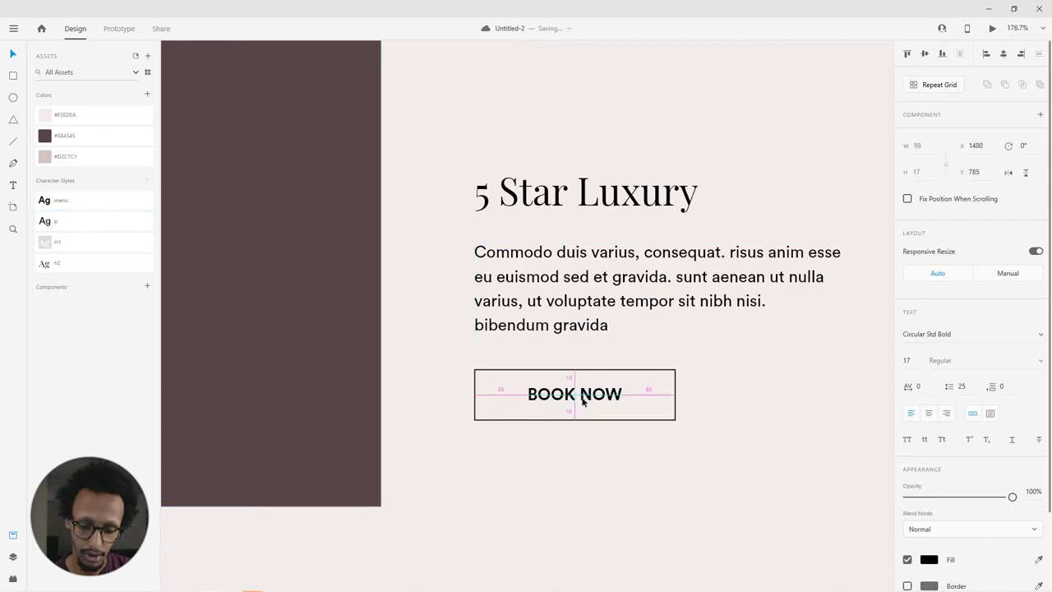
left_click(639, 419, "shift")
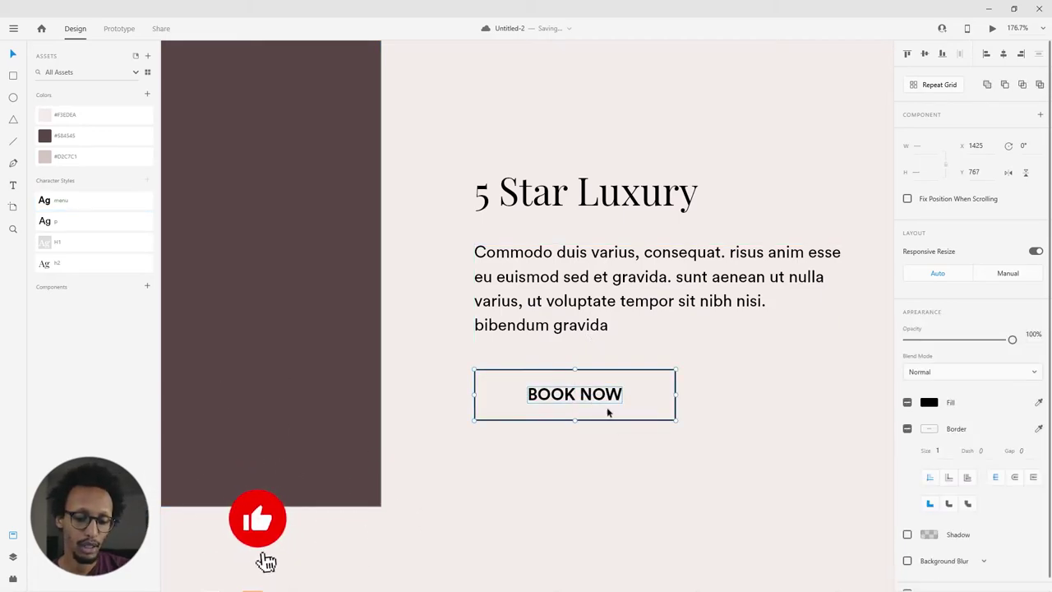
key("ctrl+g")
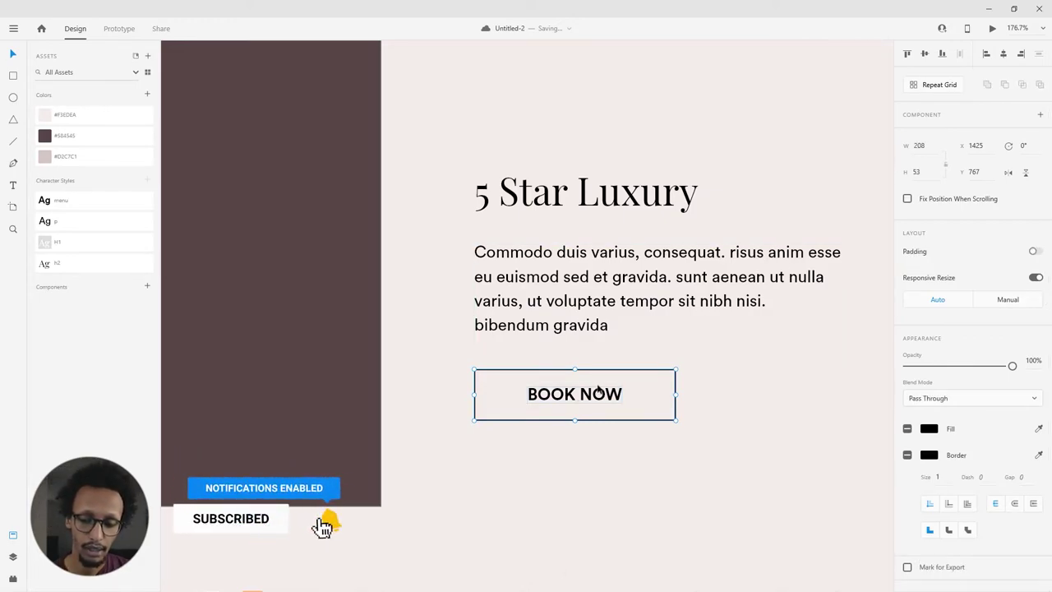
left_click(589, 427)
left_click(582, 403)
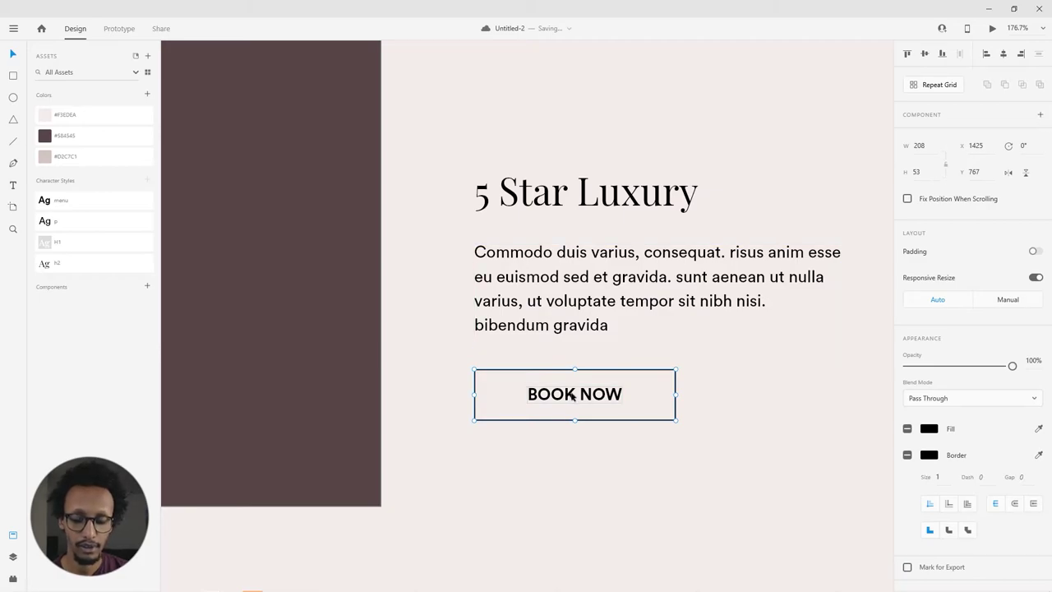
Step: Turn the BOOK NOW button into a component and add a Hover State
right_click(572, 395)
left_click(626, 227)
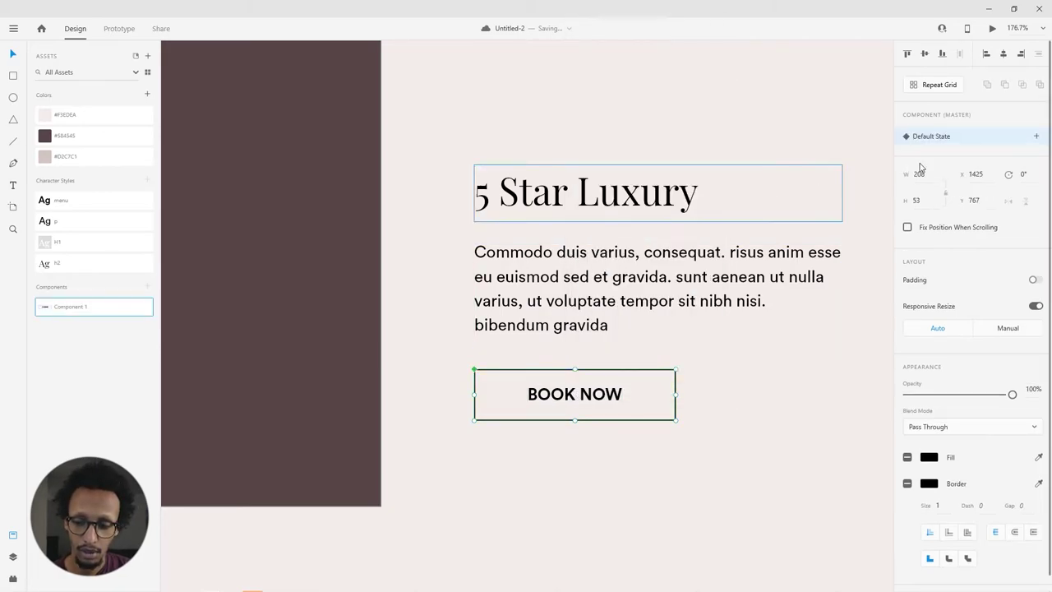
left_click(1037, 138)
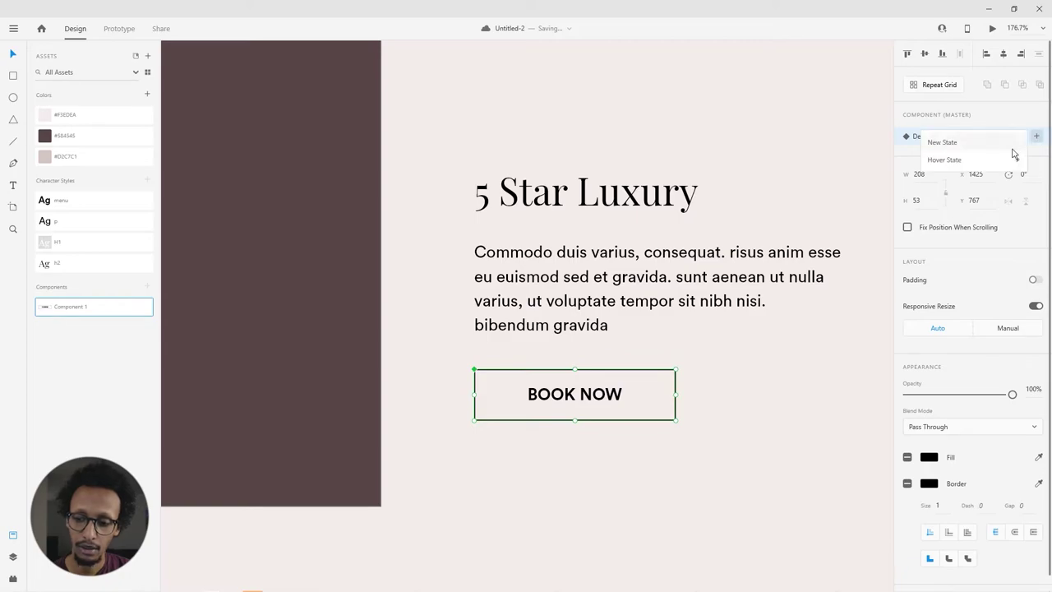
left_click(974, 160)
key("Return")
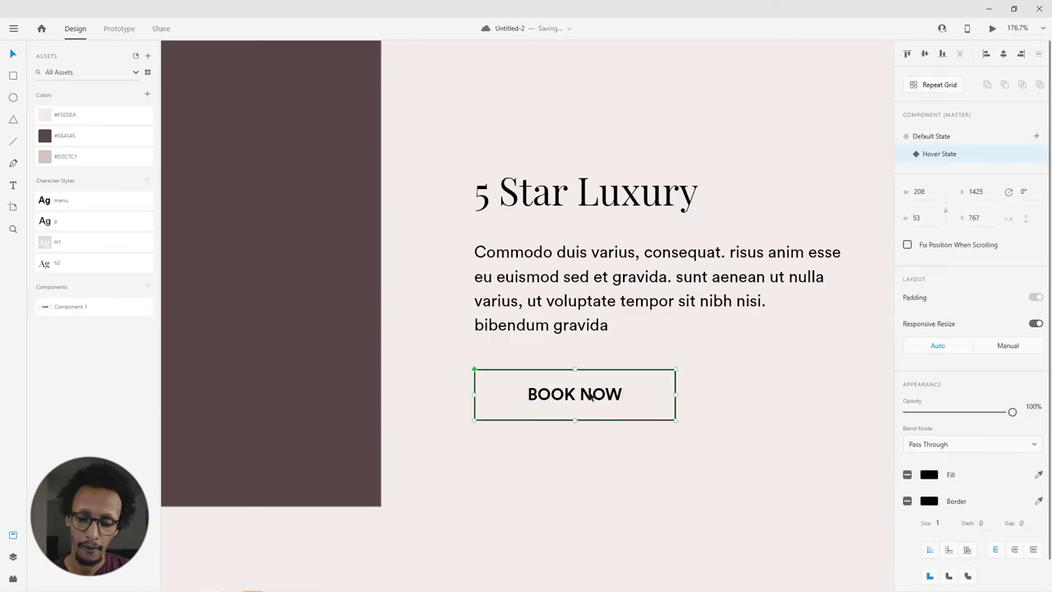
Step: Give the hover state #FFFFFF text, no border and a black fill, then run Desktop Preview
double_click(596, 406)
scroll(925, 511, "down", 3)
left_click(929, 466)
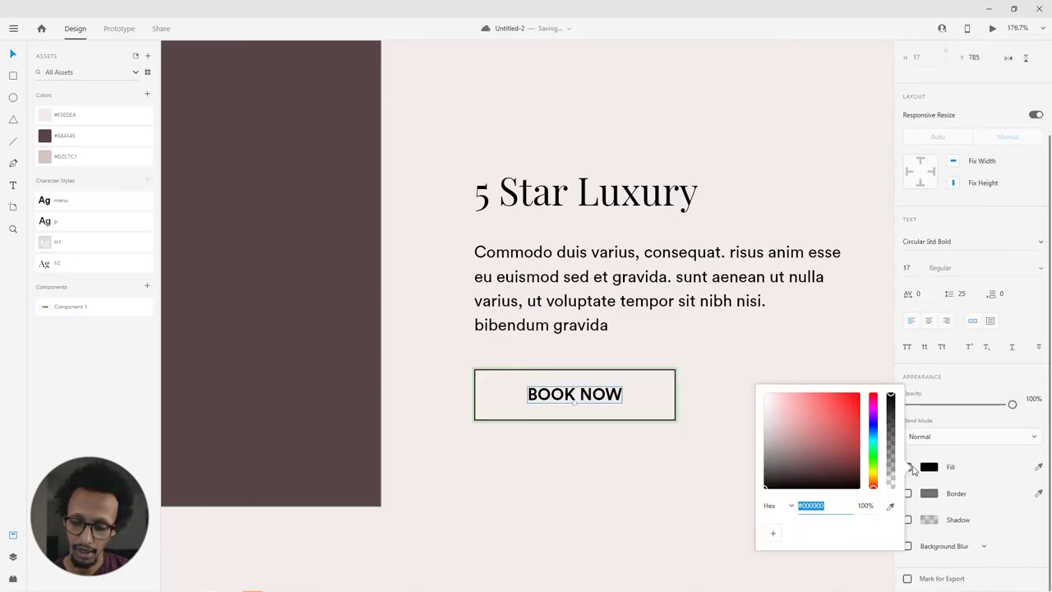
type("ffffff")
key("Return")
left_click(612, 372)
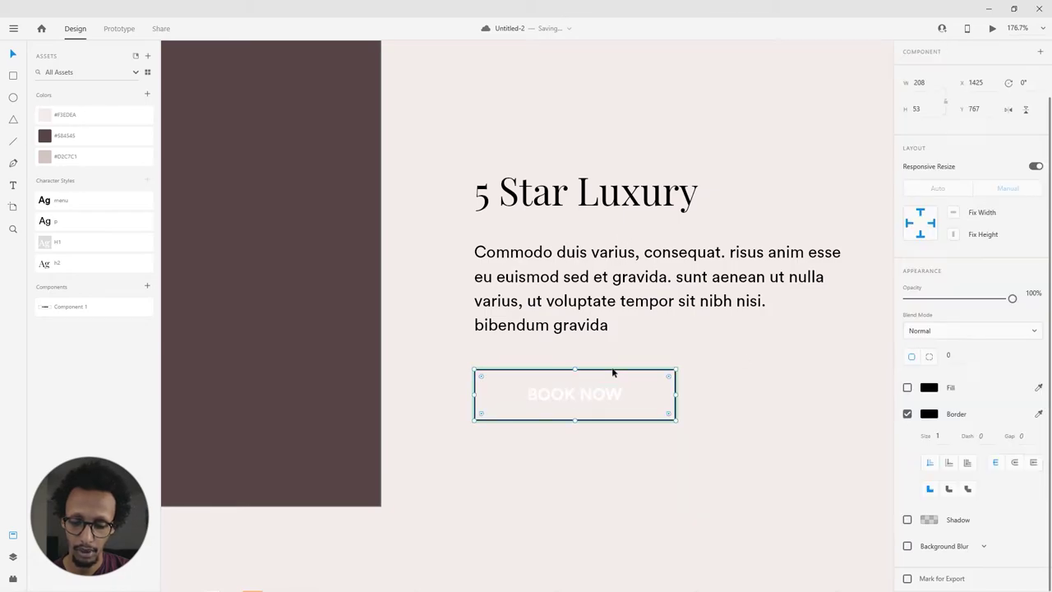
left_click(907, 414)
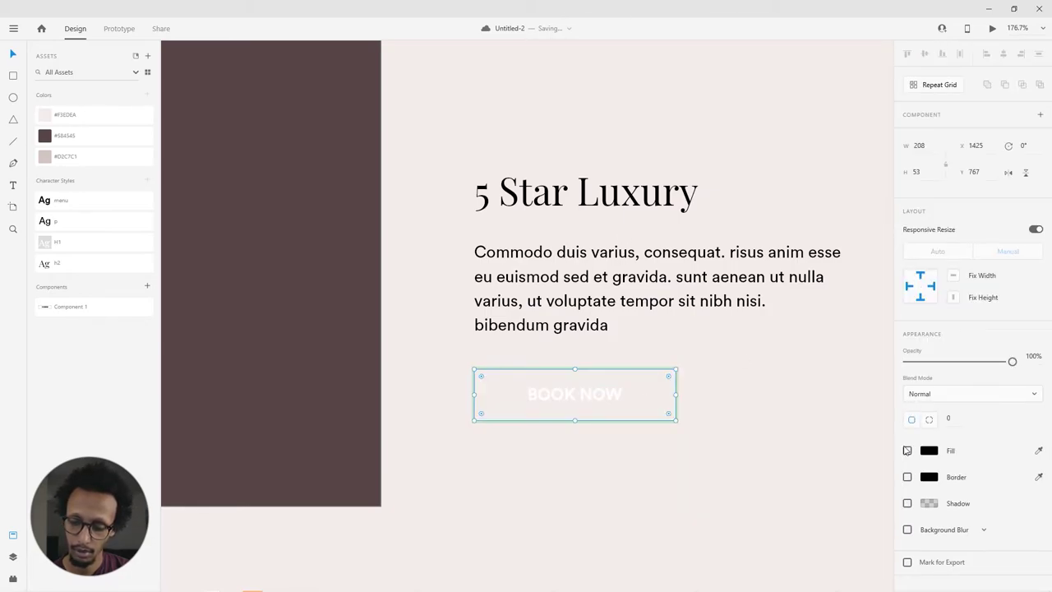
left_click(907, 451)
left_click(748, 417)
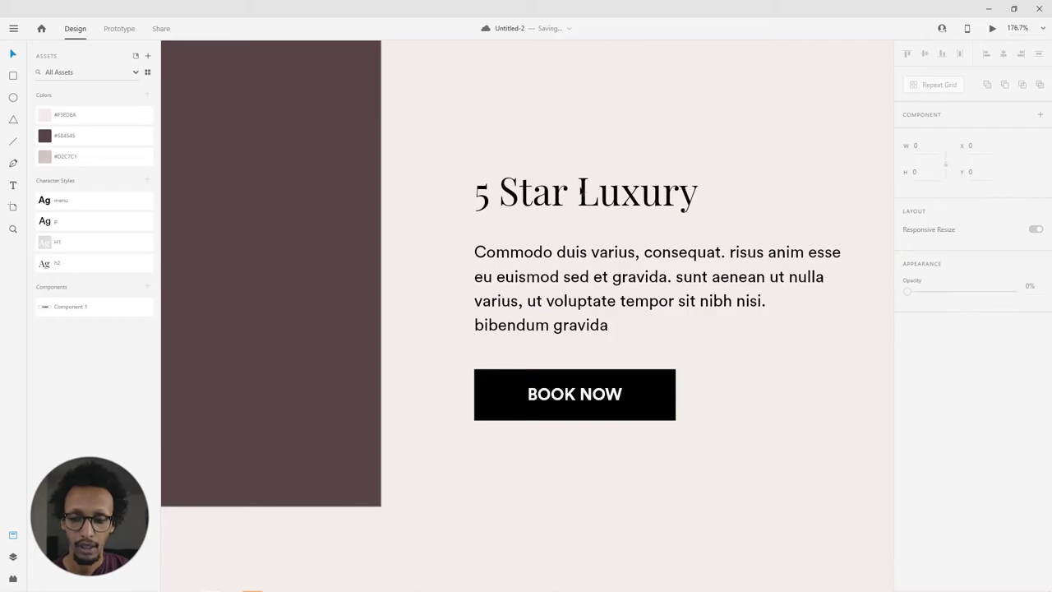
left_click(993, 29)
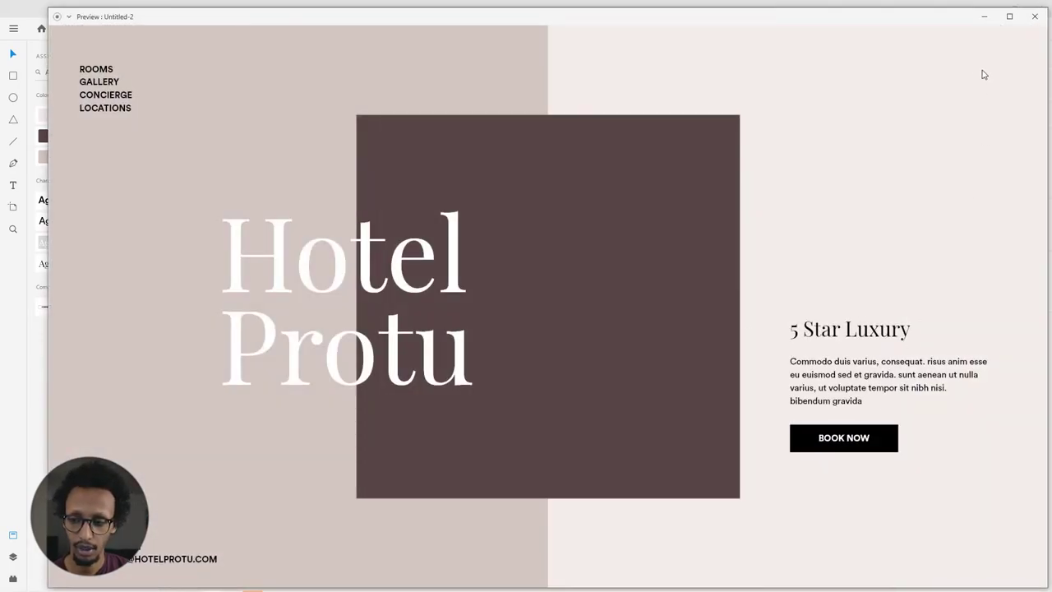
Step: Switch BOOK NOW back to its Default State and retest the black hover in Desktop Preview
left_click(1035, 17)
left_click(586, 411)
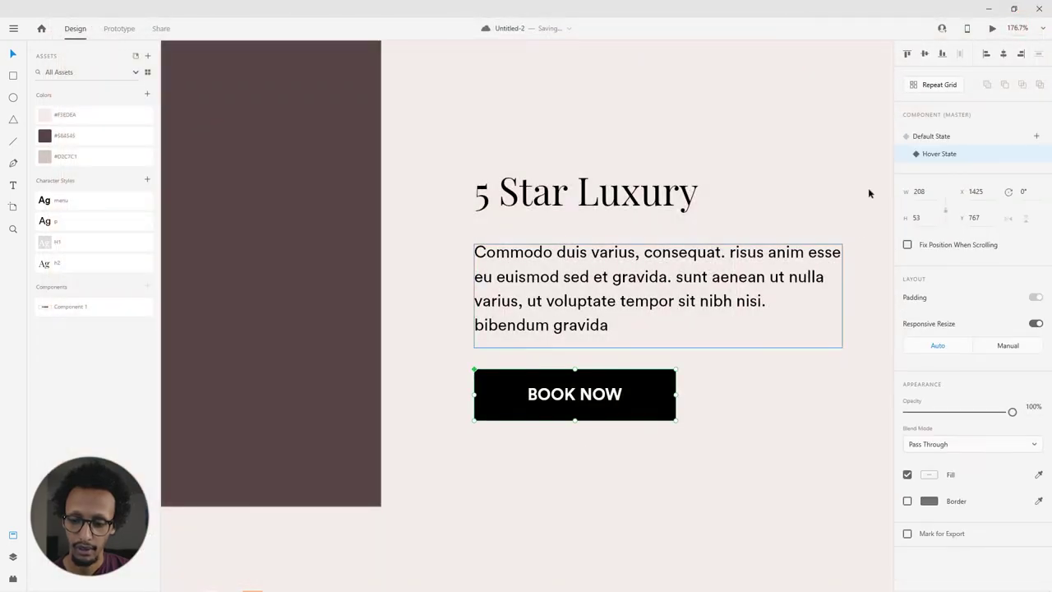
left_click(933, 137)
left_click(723, 361)
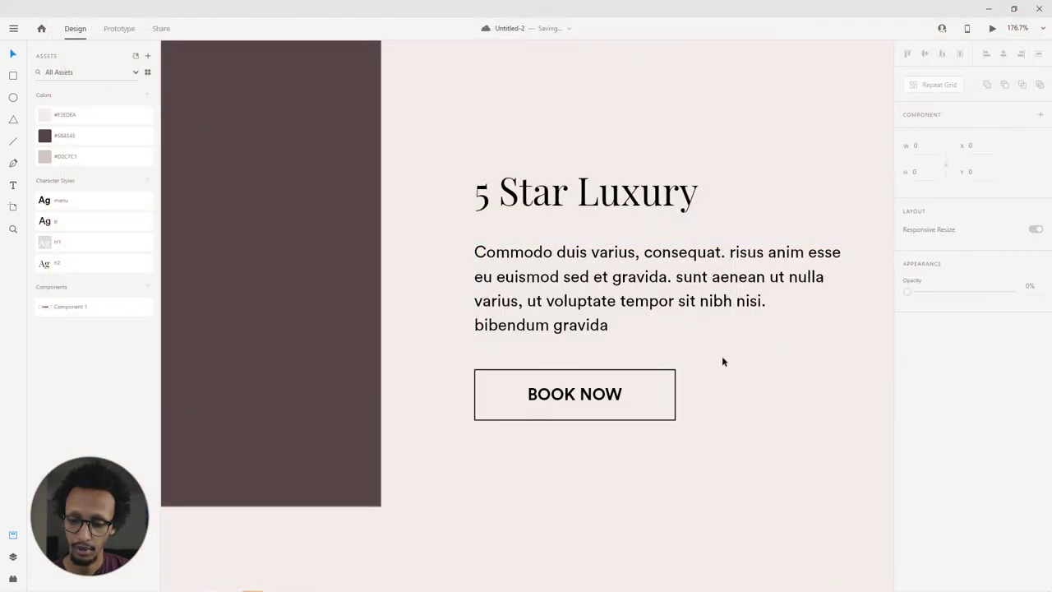
left_click(994, 31)
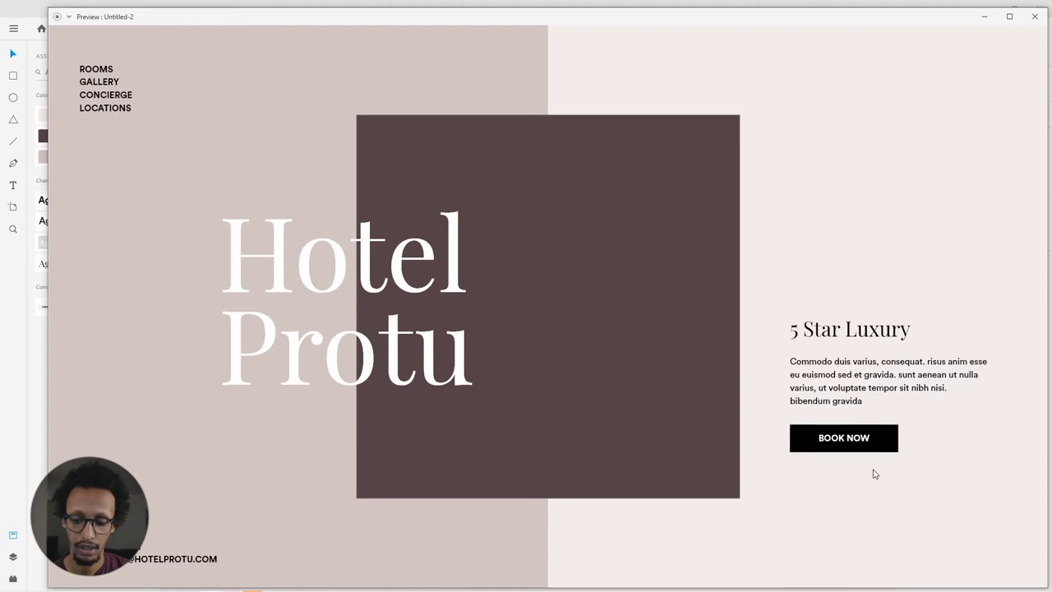
left_click(1034, 16)
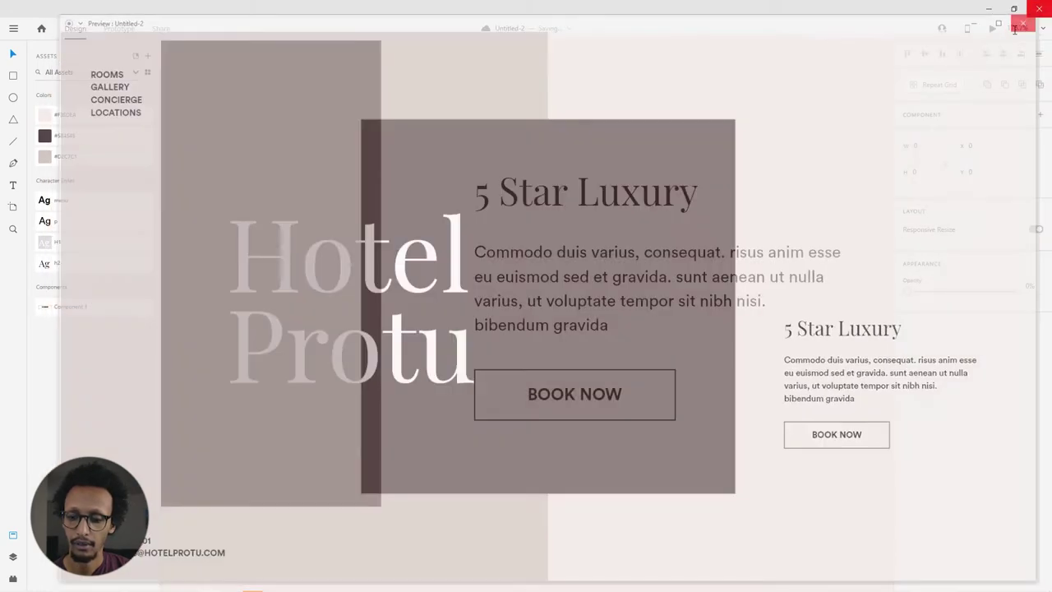
Step: Zoom out to show the whole Hotel Protu artboard and bring up the Plugins panel
scroll(556, 376, "down", 5)
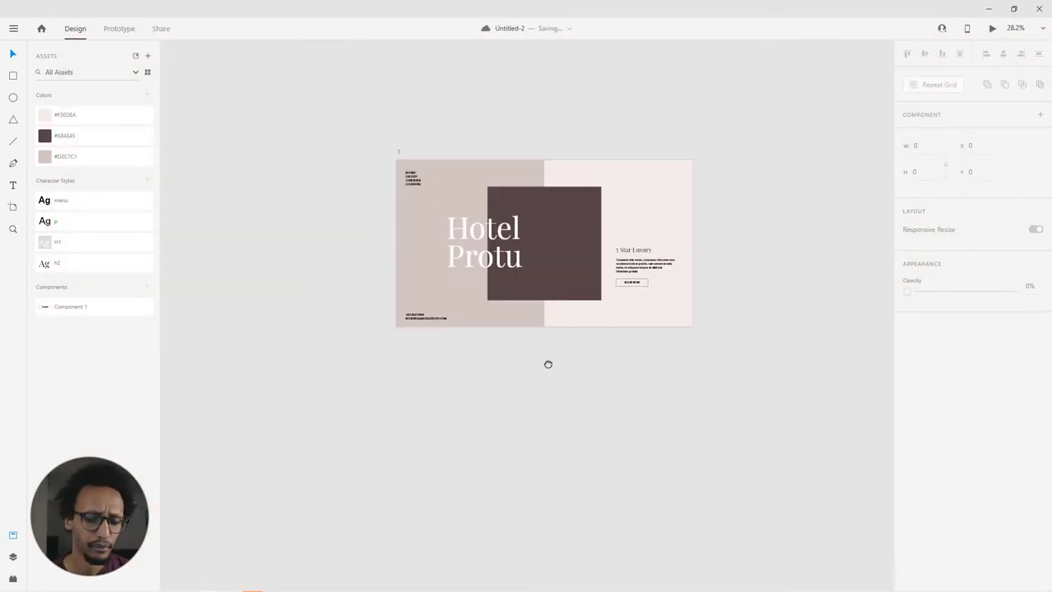
scroll(609, 182, "up", 3)
key("y")
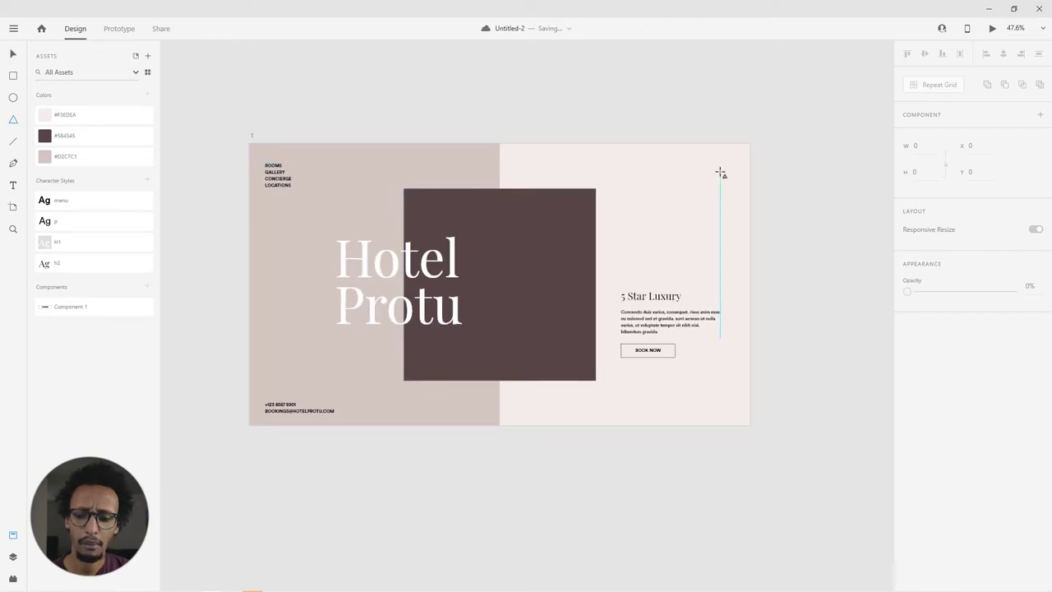
key("t")
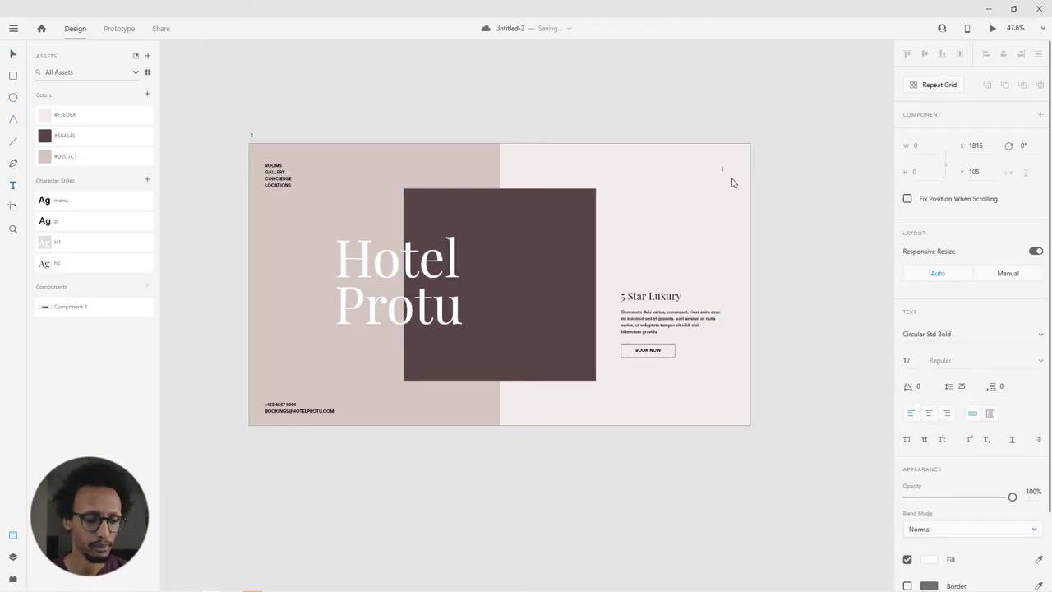
key("Escape")
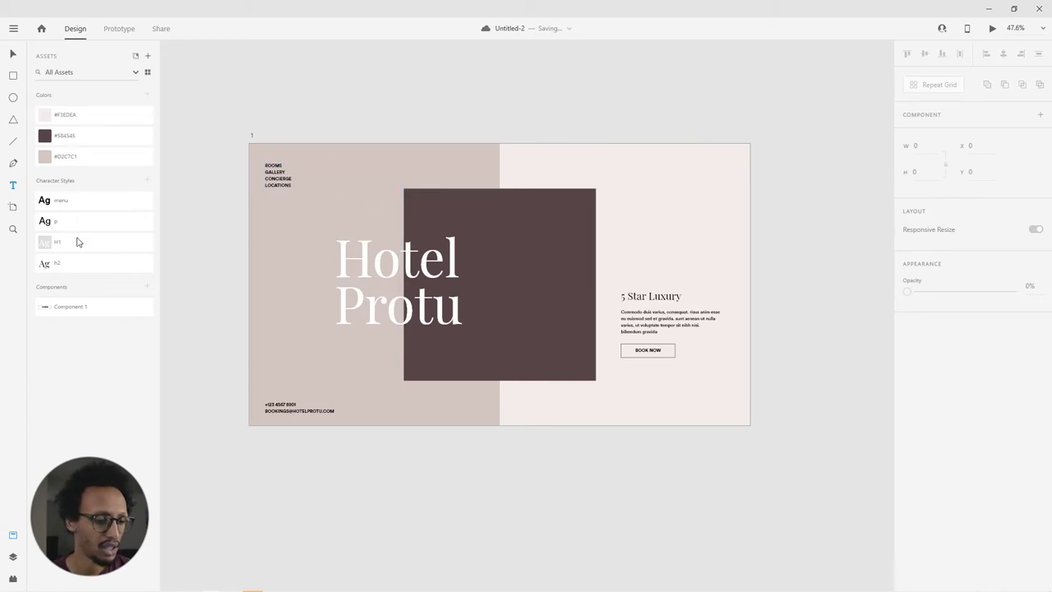
left_click(12, 577)
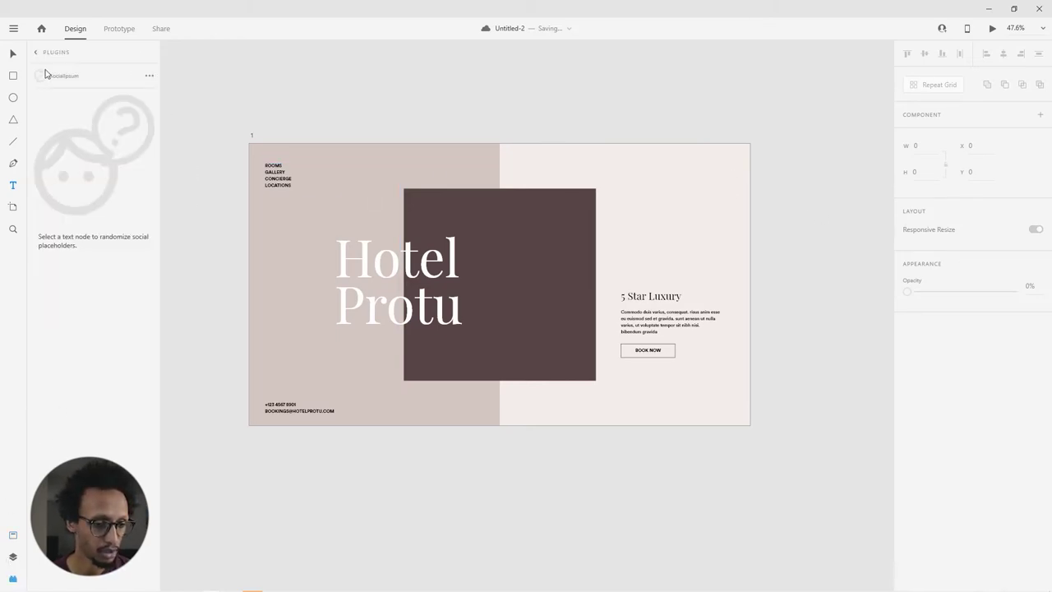
Step: Search the Icons 4 Design plugin for 'user' and insert the user icon
left_click(82, 98)
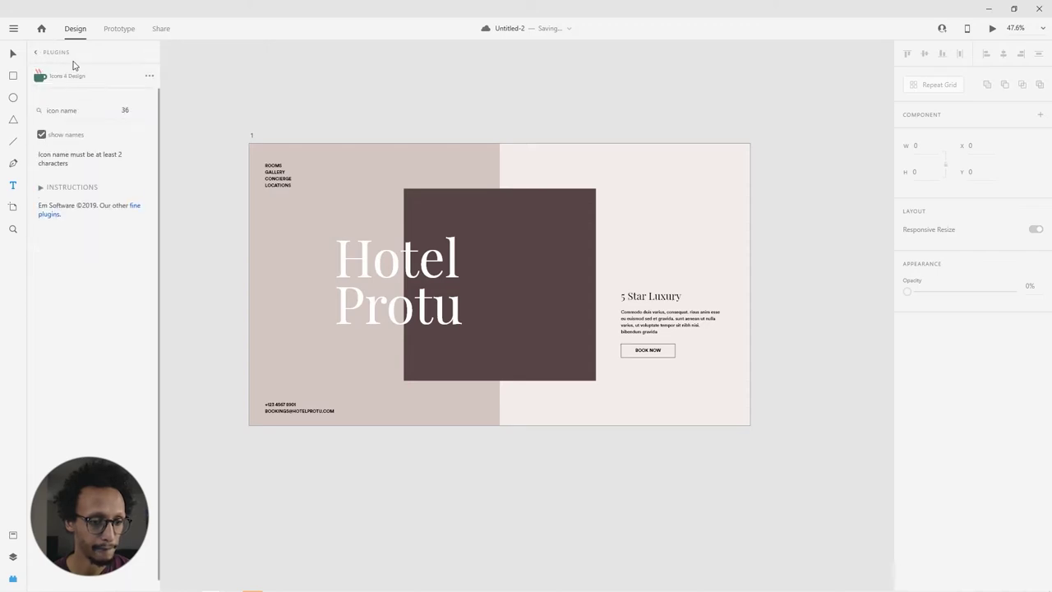
left_click(93, 109)
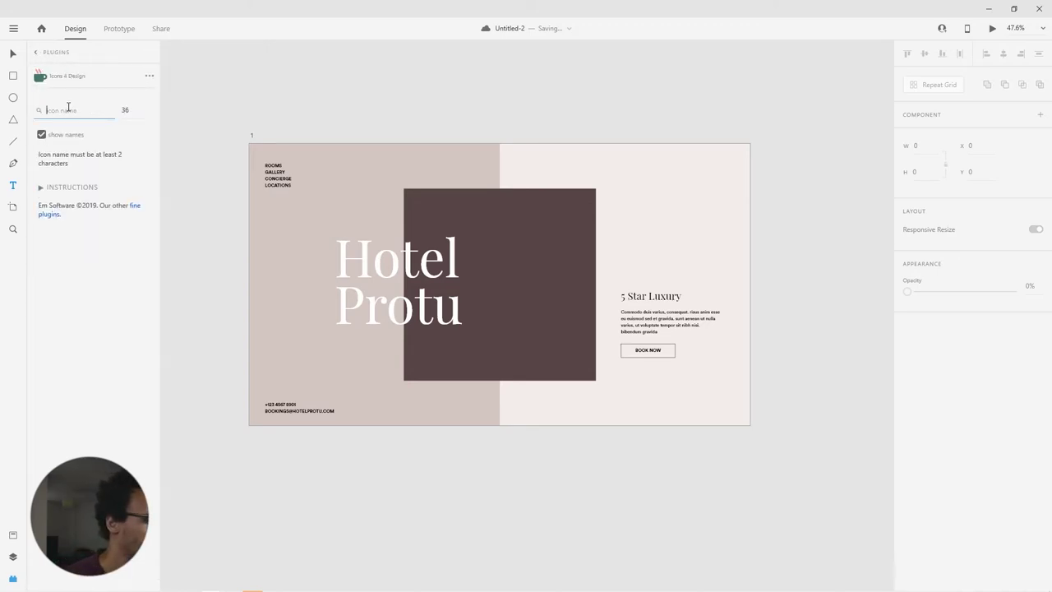
type("user")
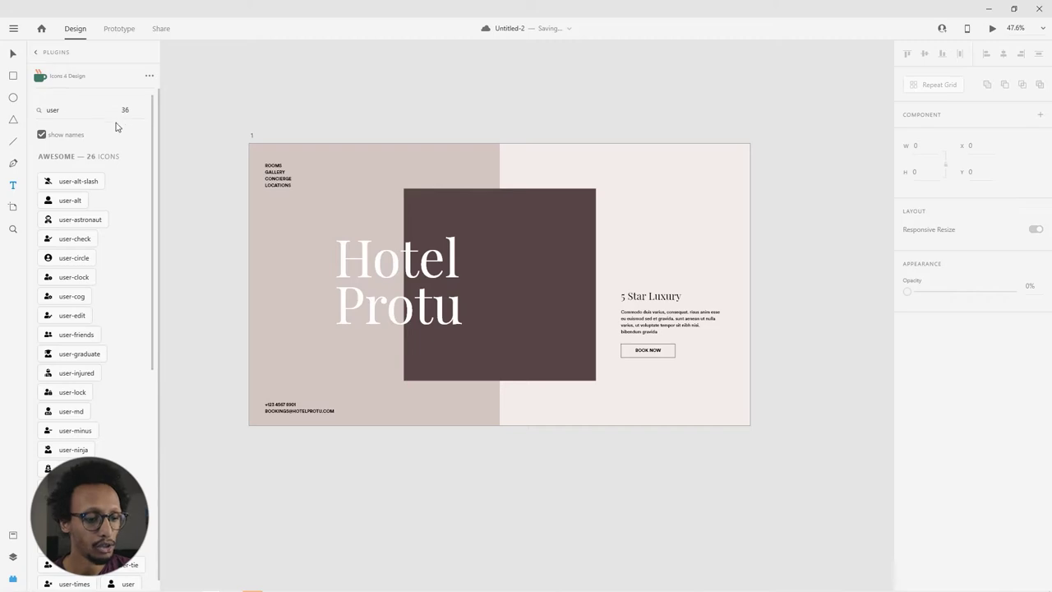
scroll(80, 356, "down", 5)
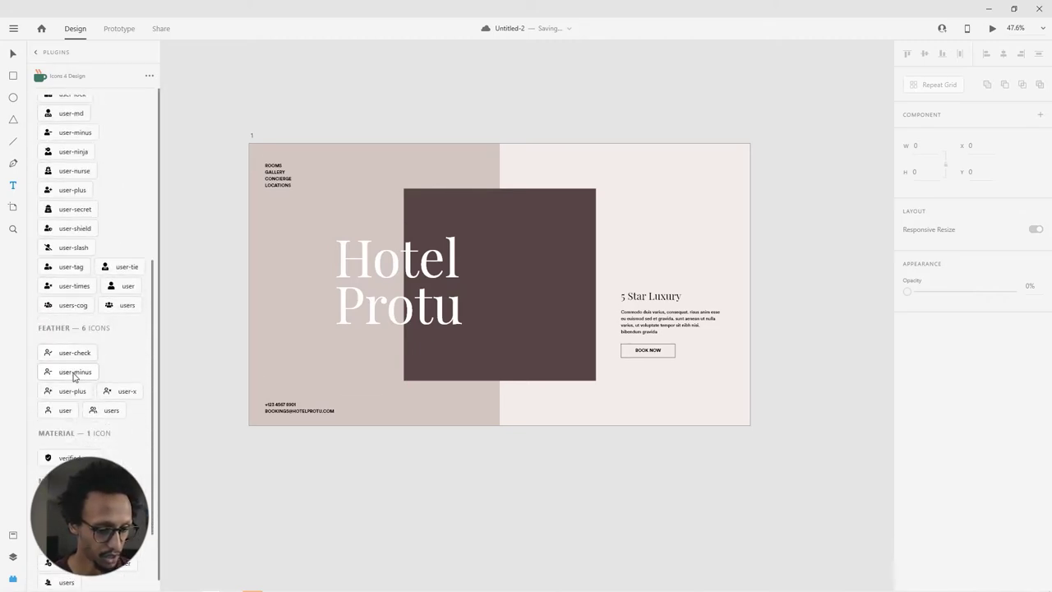
left_click(57, 415)
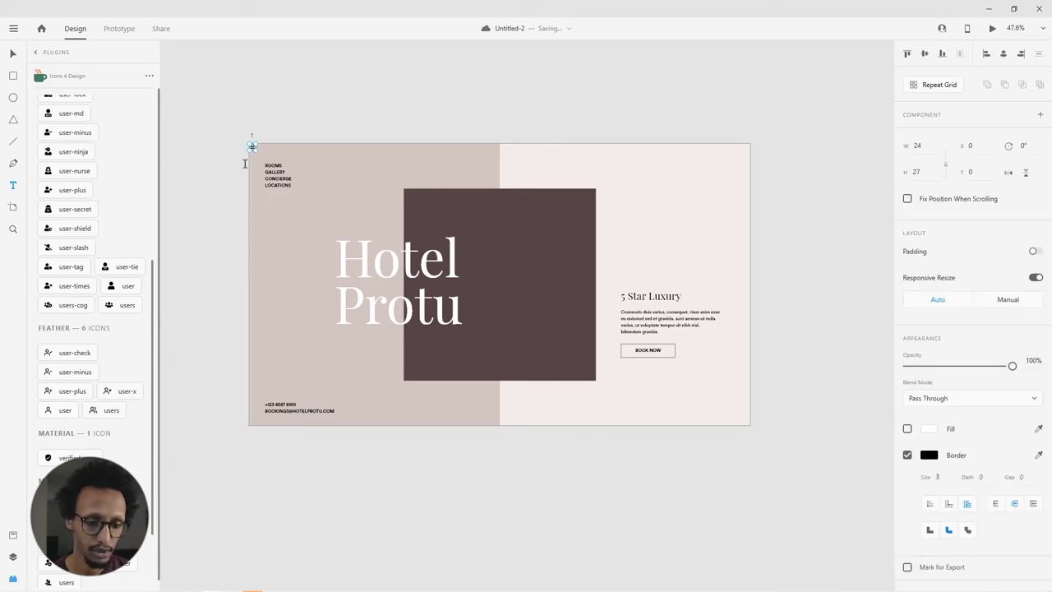
Step: Enlarge the user icon and place it in the artboard's top-right corner
left_click_drag(258, 152, 852, 202)
scroll(257, 151, "up", 3)
scroll(852, 202, "right", 5)
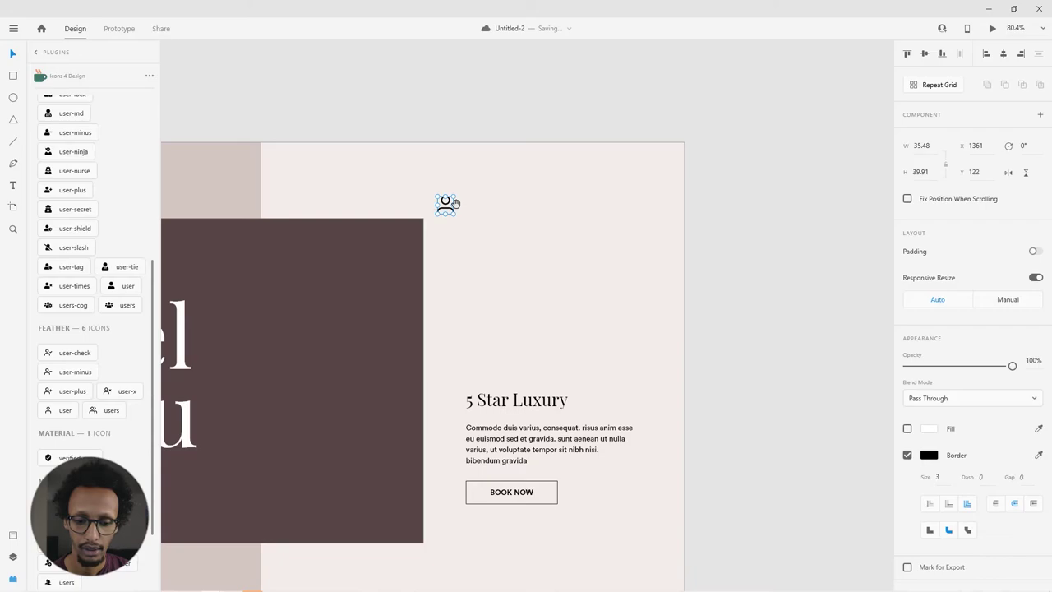
left_click_drag(443, 207, 645, 184)
left_click(631, 188)
left_click(599, 238)
scroll(605, 238, "down", 4)
left_click_drag(655, 233, 632, 186)
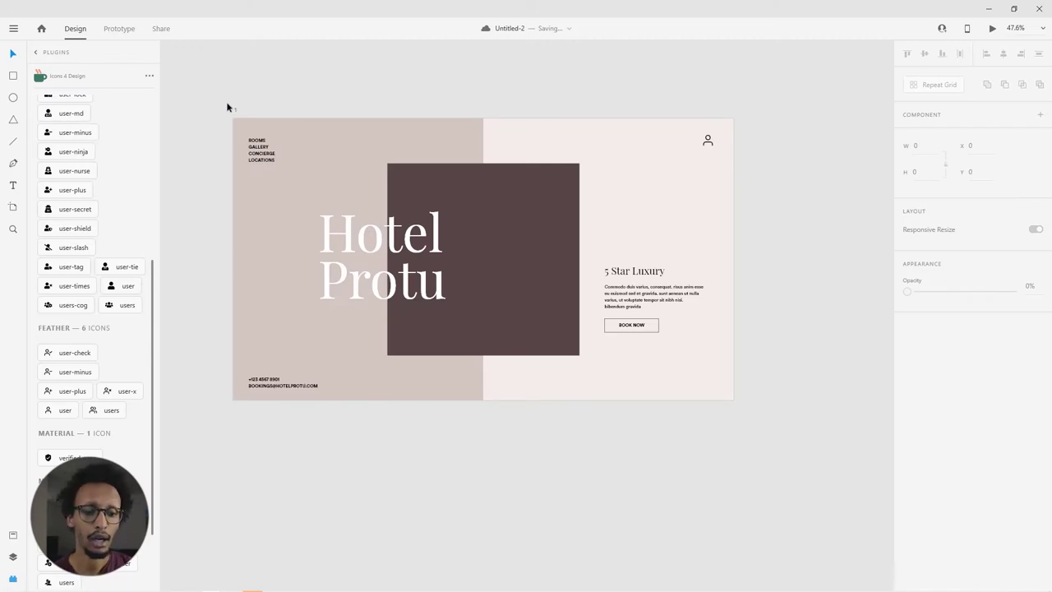
Step: Alt-drag the Hotel Protu artboard to create copy 2 beside the original
scroll(216, 119, "up", 1)
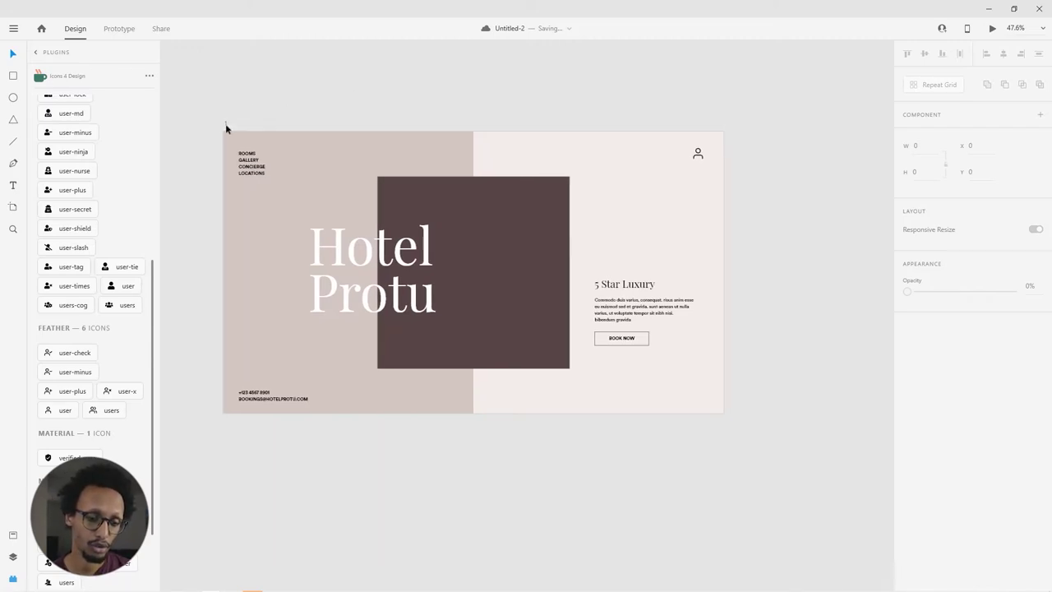
left_click_drag(226, 124, 304, 145)
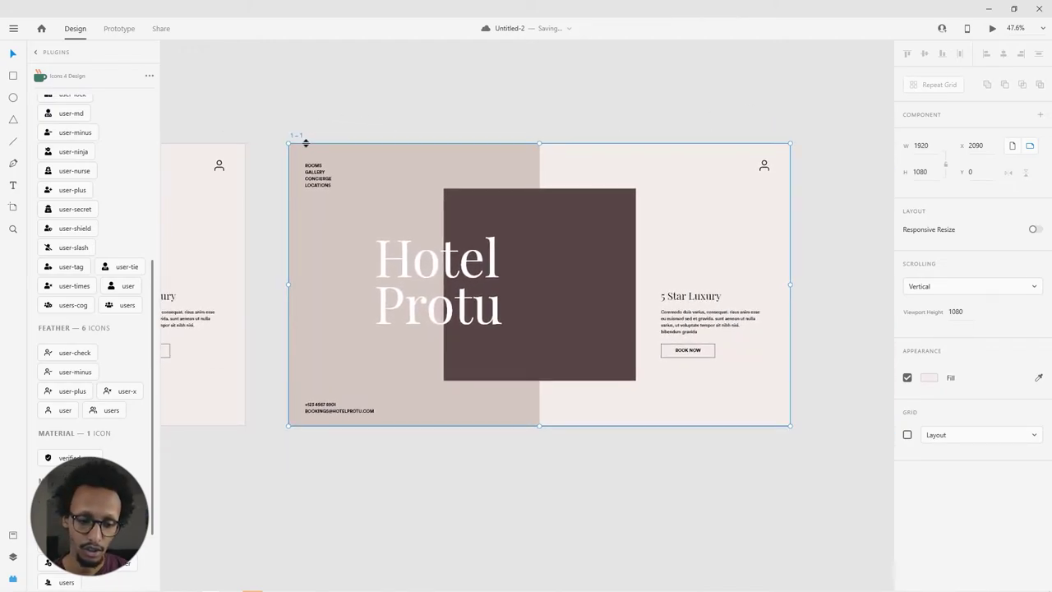
left_click(363, 120)
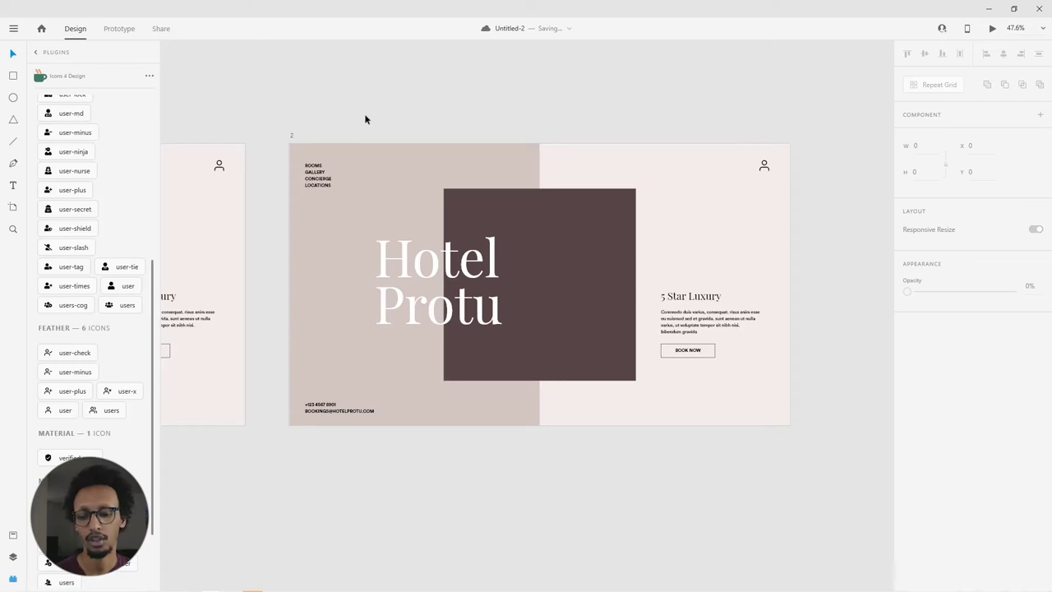
left_click(541, 239)
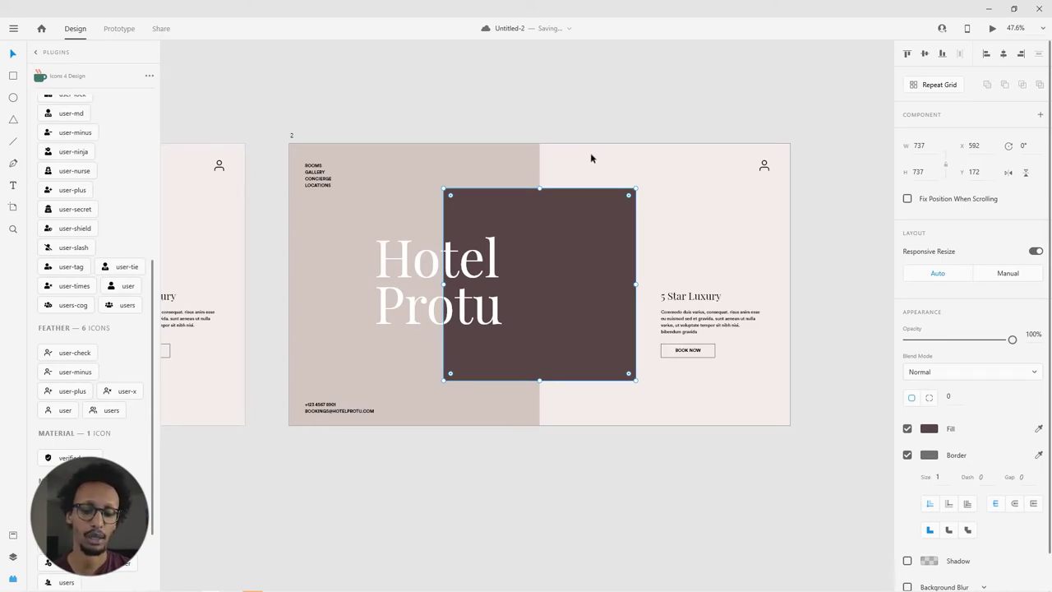
left_click(559, 104)
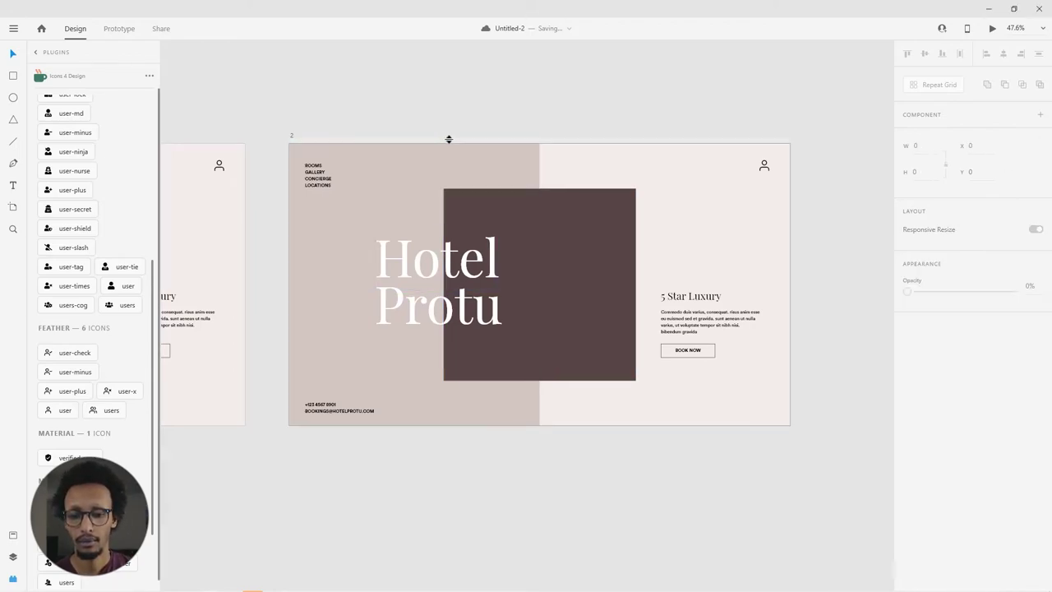
Step: On artboard 2, delete the Hotel Protu title, 5 Star Luxury heading and BOOK NOW button
left_click_drag(460, 116, 489, 116)
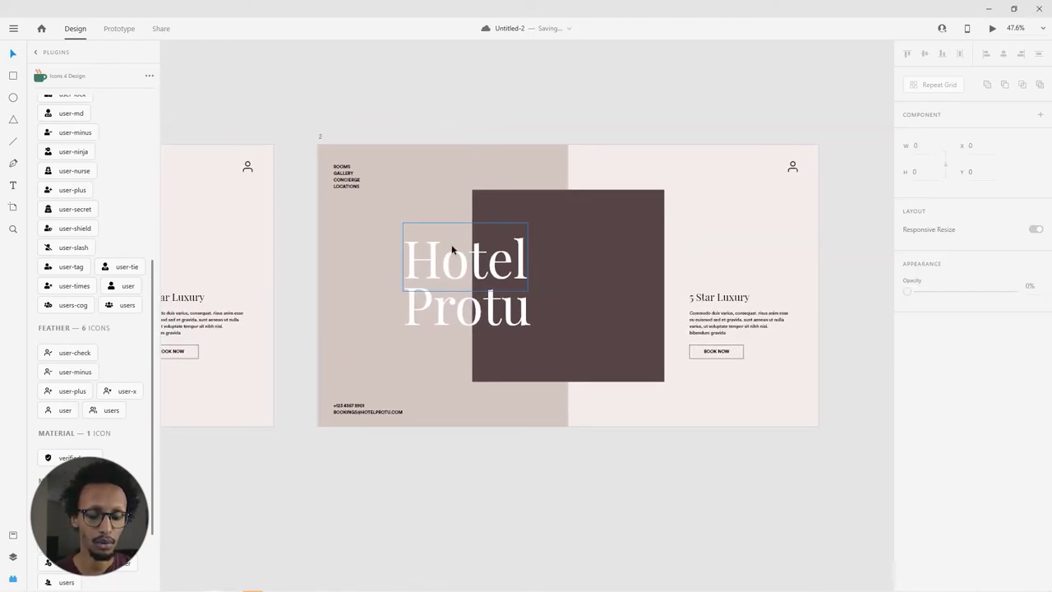
left_click(450, 320)
key("Down")
key("Down")
key("Down")
key("Down")
key("Down")
key("Down")
key("Down")
key("Down")
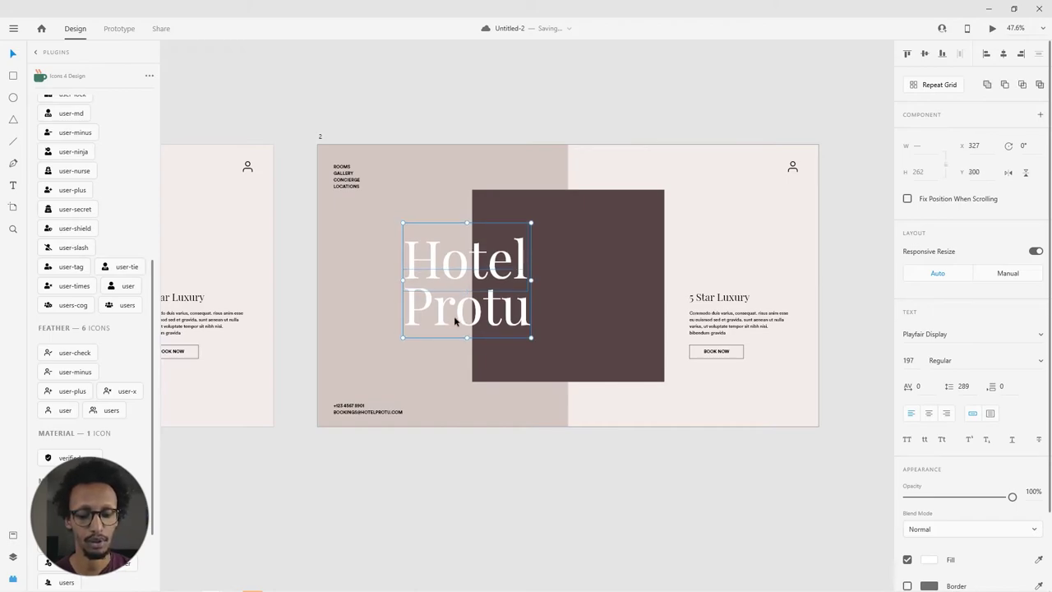
key("Delete")
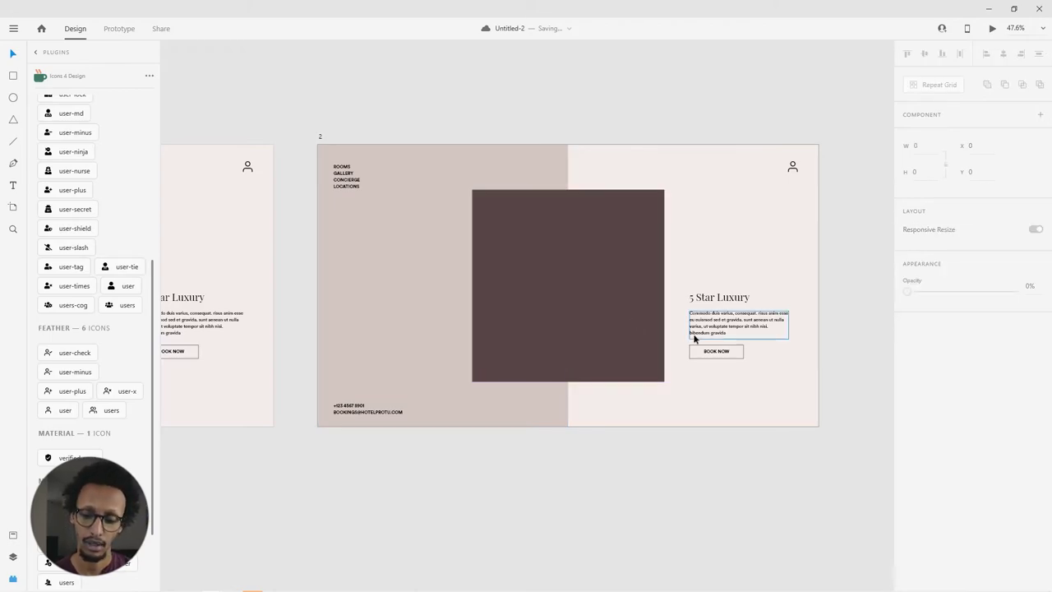
left_click(707, 352)
left_click(724, 312)
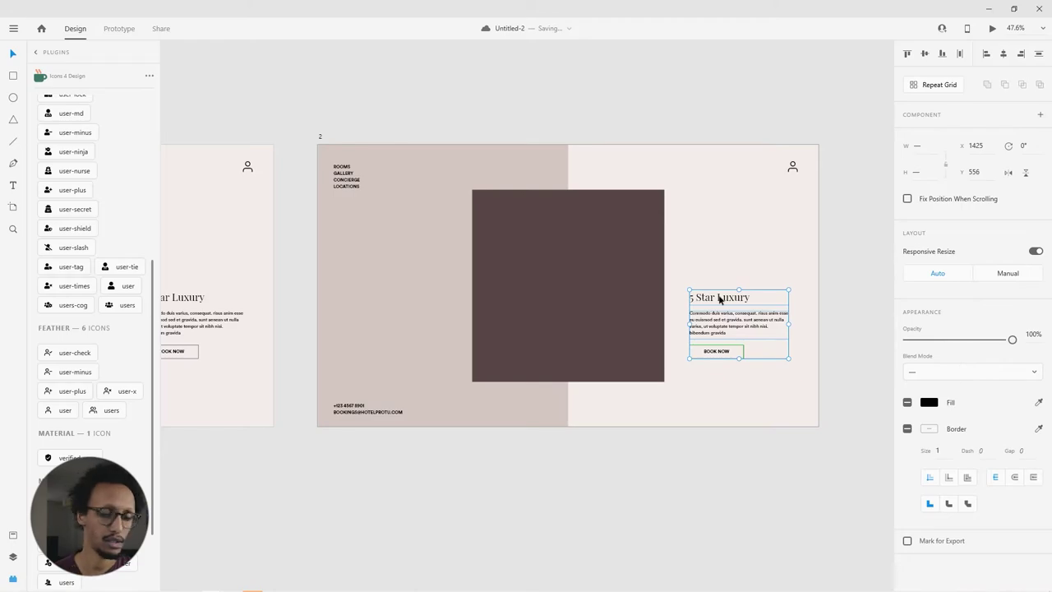
key("Delete")
key("ctrl+z")
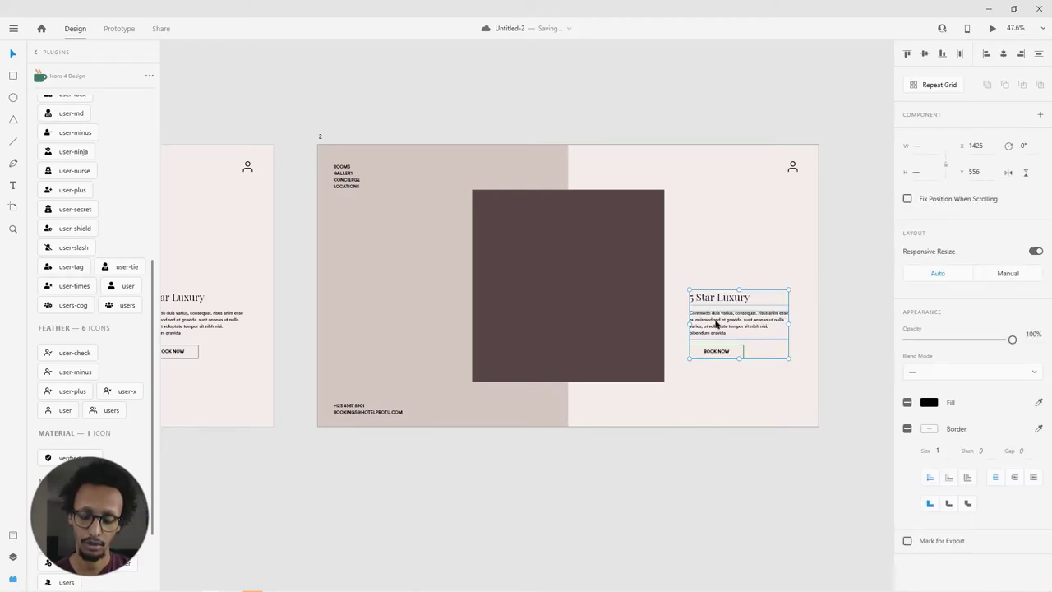
double_click(717, 351)
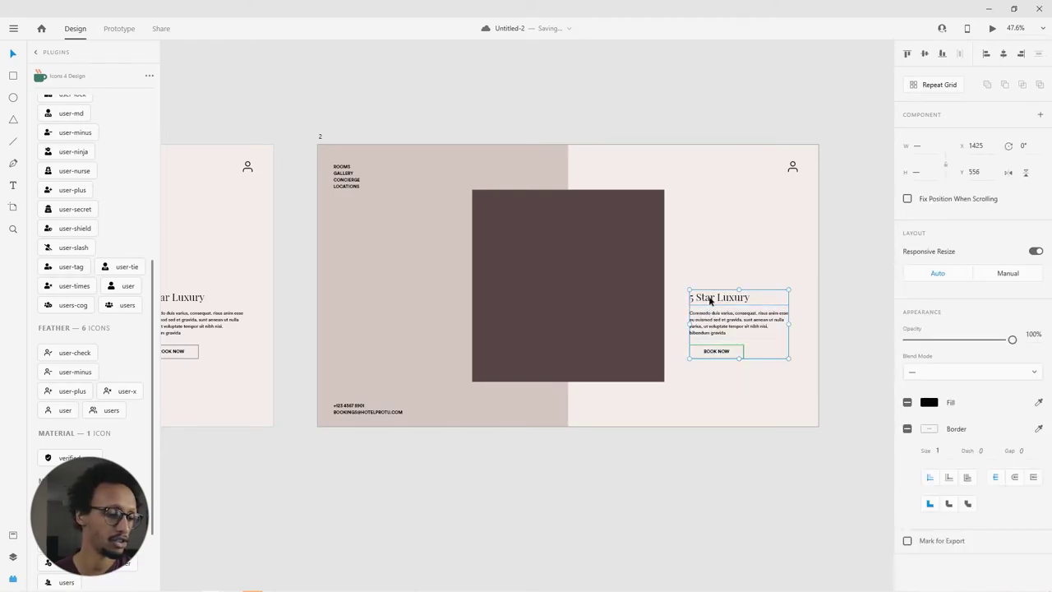
key("ctrl+z")
left_click(725, 329)
left_click(595, 489)
Step: Shrink the dark square to 368×368, delete the beige rectangle, and move square and paragraph left
left_click(637, 372)
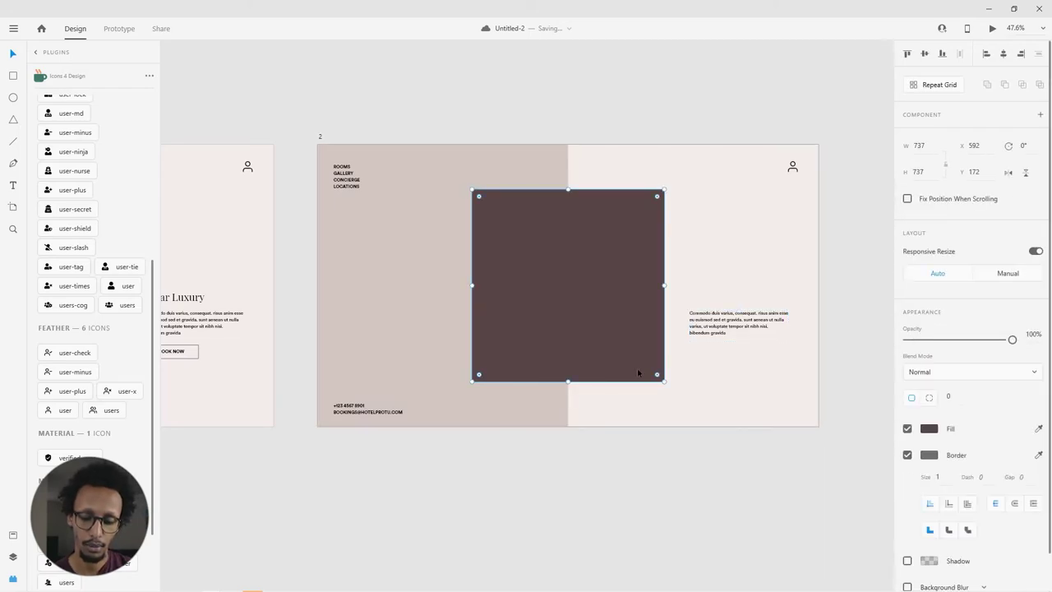
left_click_drag(666, 381, 590, 284)
left_click(536, 354)
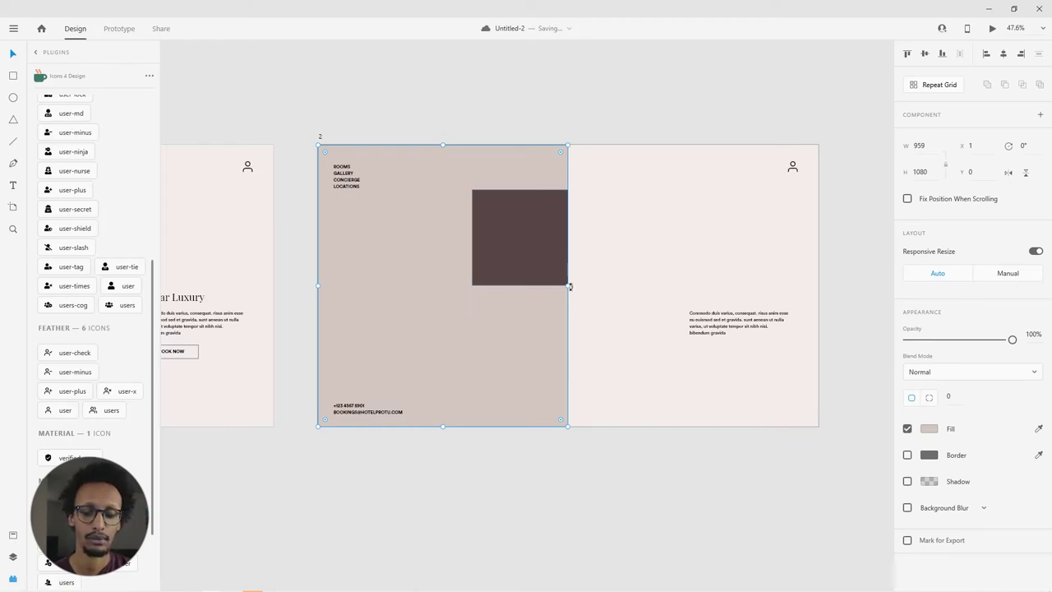
key("Delete")
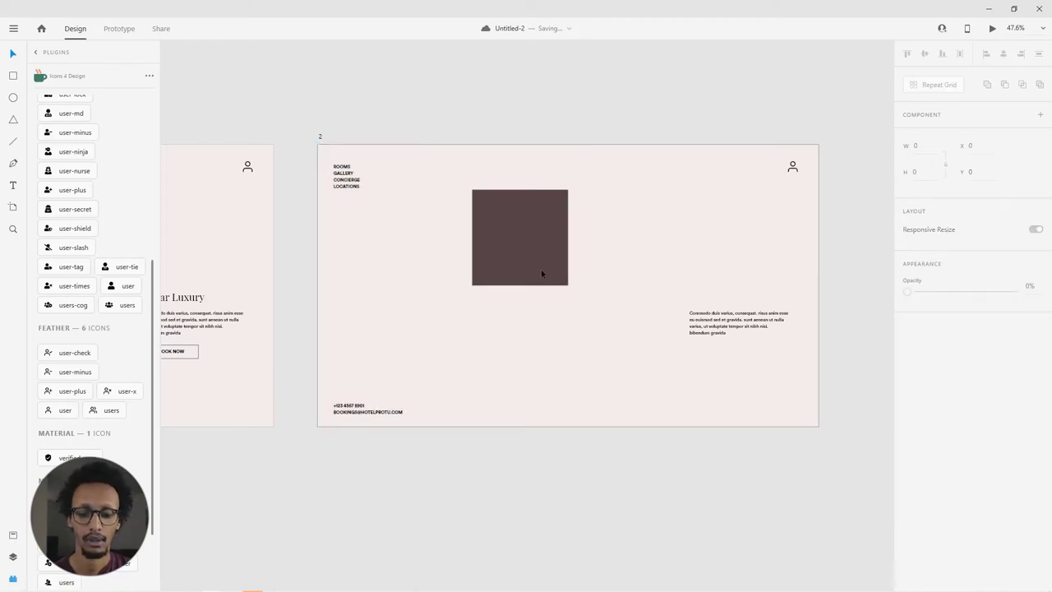
left_click(537, 265)
left_click_drag(543, 248, 427, 298)
left_click_drag(693, 335, 374, 357)
double_click(374, 357)
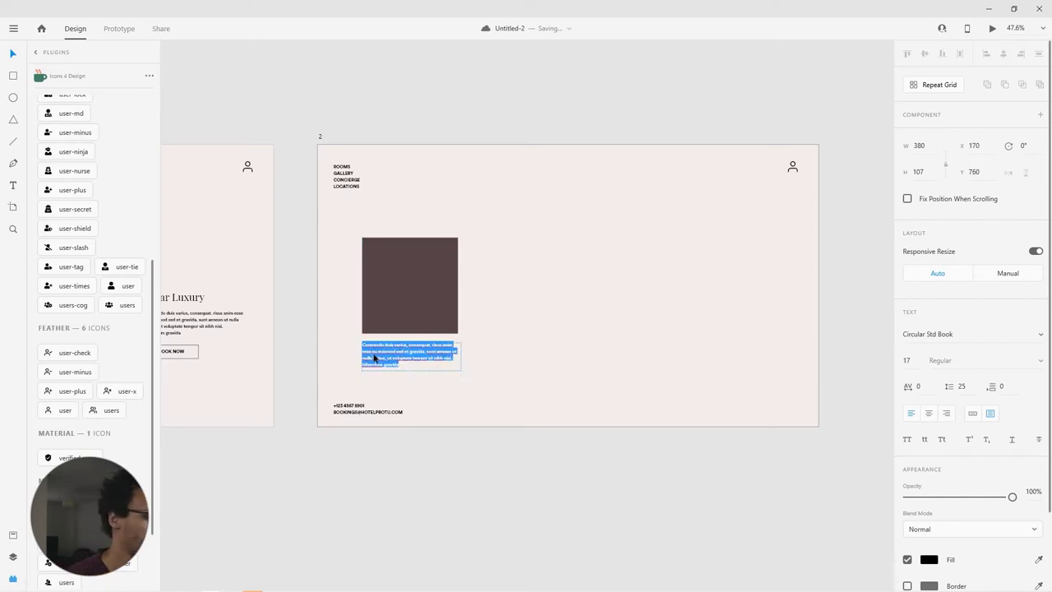
Step: Replace the paragraph with 'Twin Bedroom Suite' and trim its box to one line
key("BackSpace")
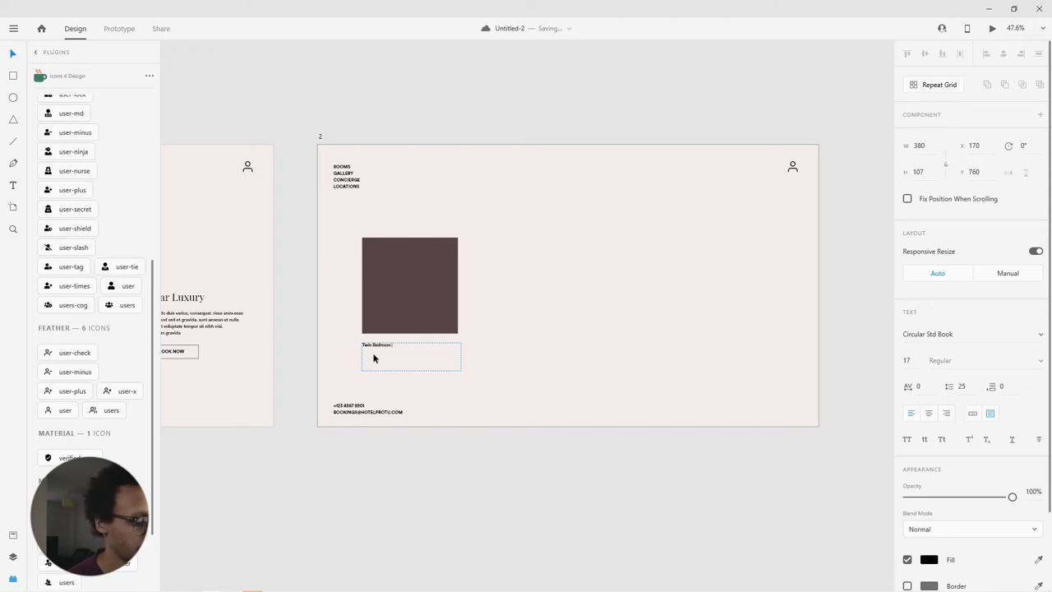
type("Twin Bedroom Suite")
key("Escape")
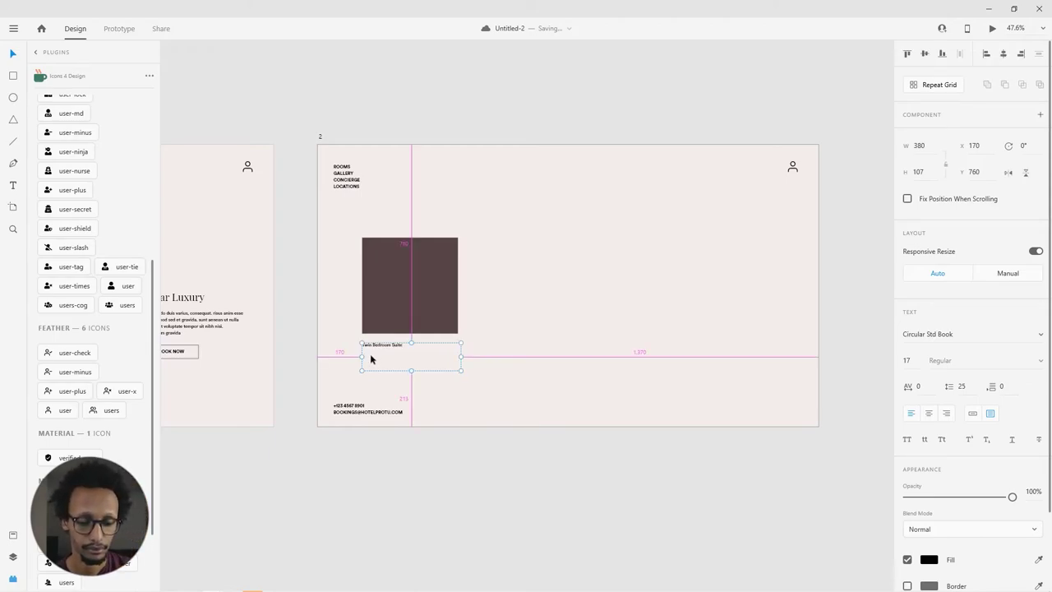
scroll(370, 353, "up", 5)
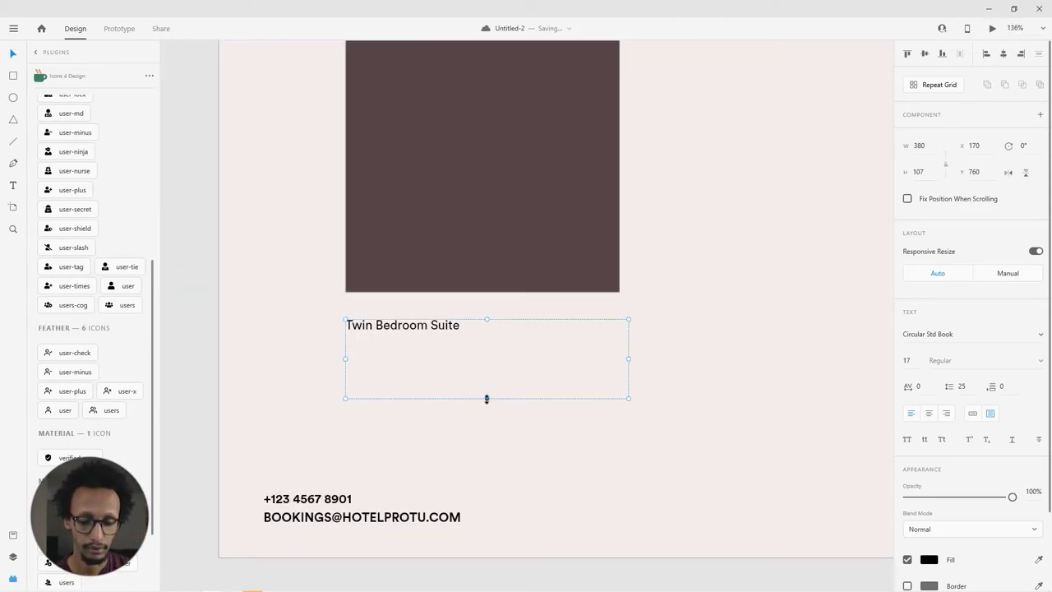
left_click_drag(487, 398, 477, 336)
Step: Apply the bold menu character style from Assets to the title
left_click(36, 52)
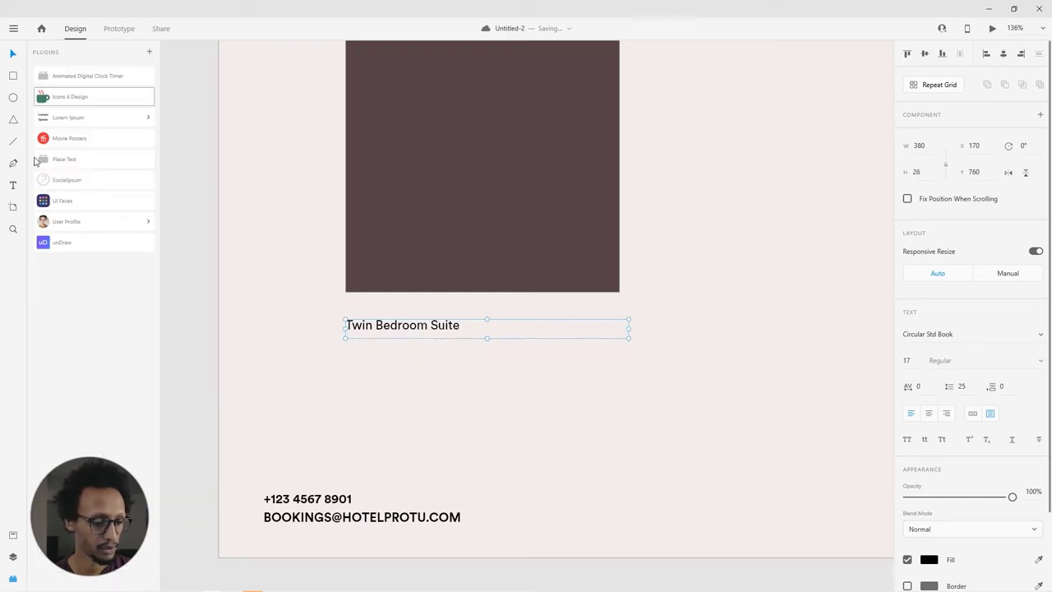
left_click(13, 558)
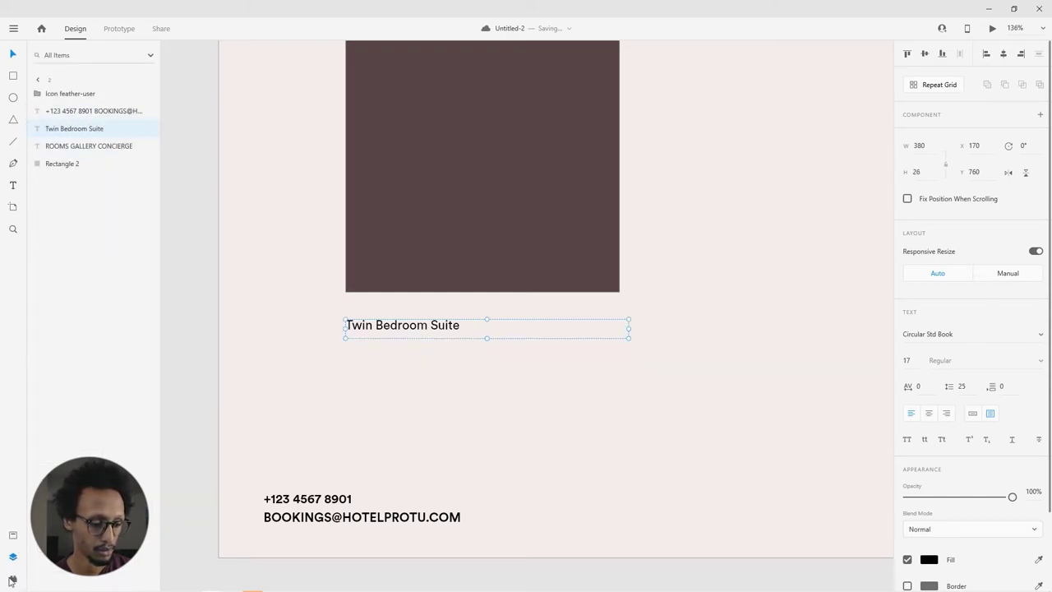
left_click(13, 536)
left_click(82, 202)
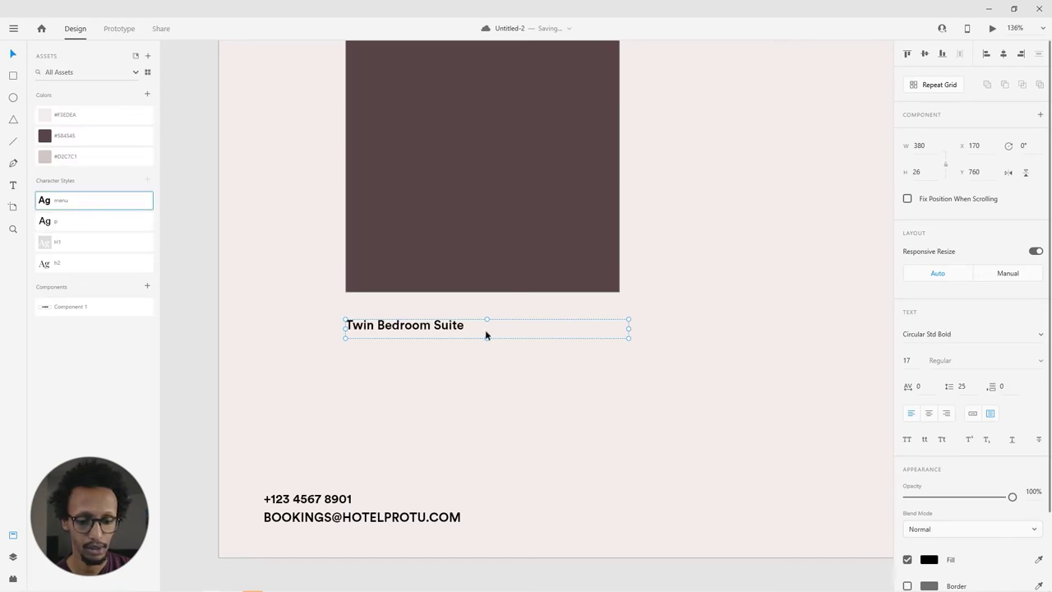
Step: Draw a horizontal line just under the title and set its border to black
key("l")
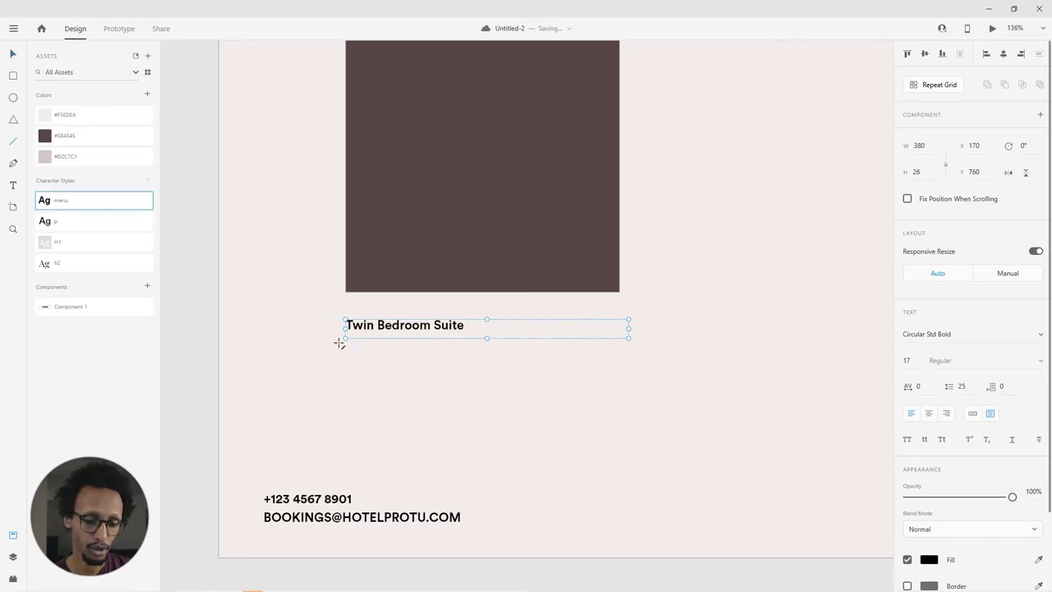
left_click_drag(345, 357, 621, 344)
key("v")
left_click_drag(384, 357, 389, 347)
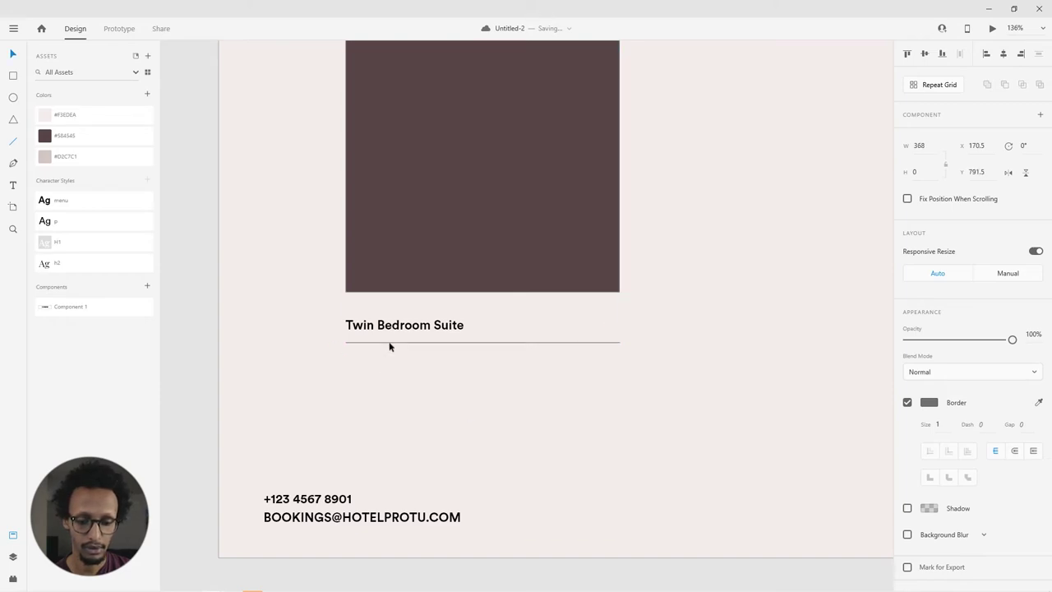
left_click(929, 402)
left_click(782, 379)
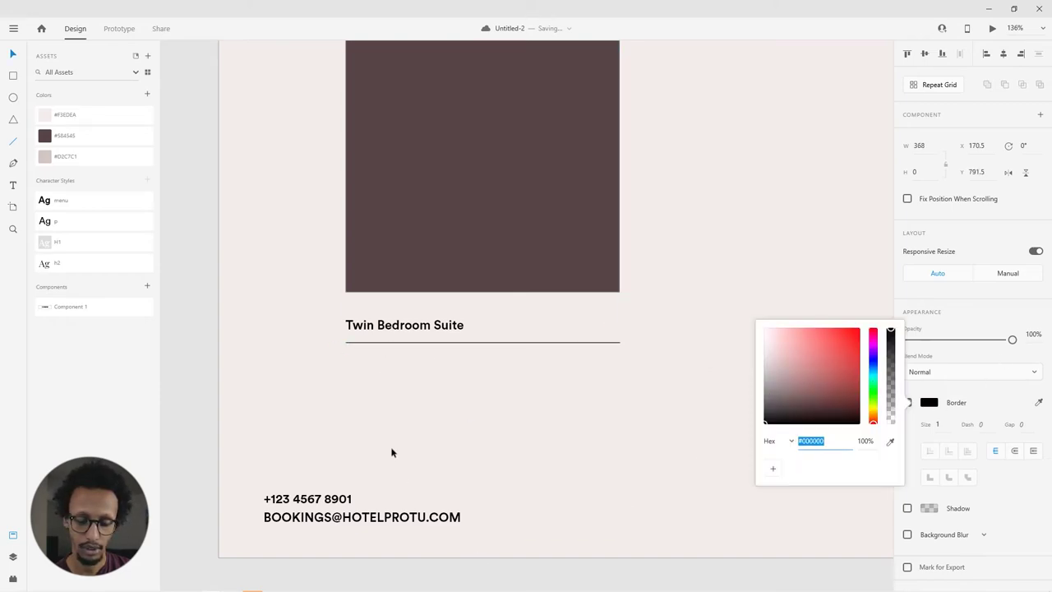
left_click(392, 452)
Step: Widen the title box to the square's right edge and select square, title and line together
scroll(424, 358, "down", 5)
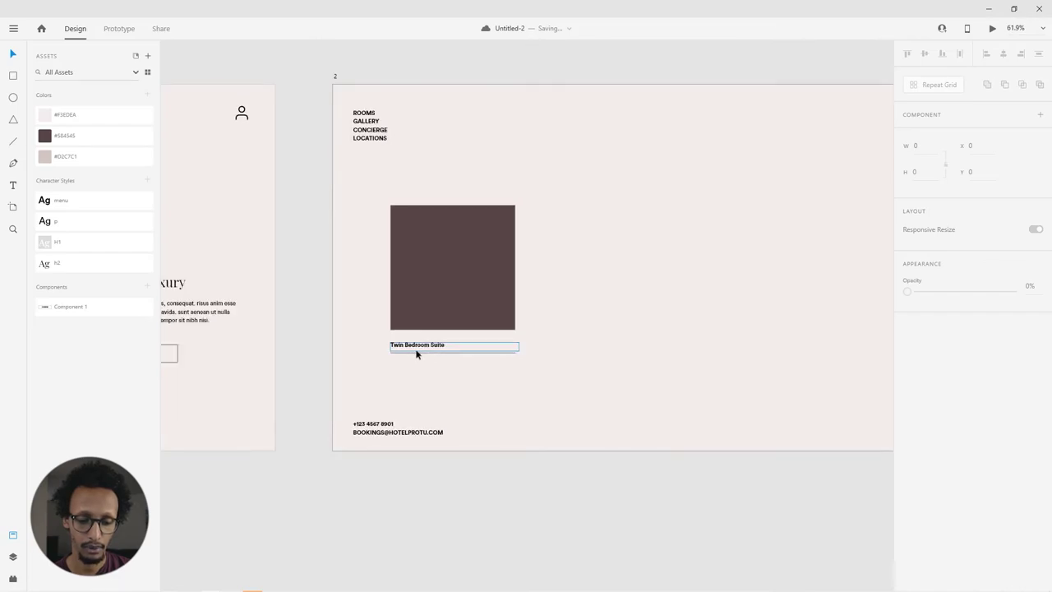
left_click(416, 352)
left_click(452, 271, "shift")
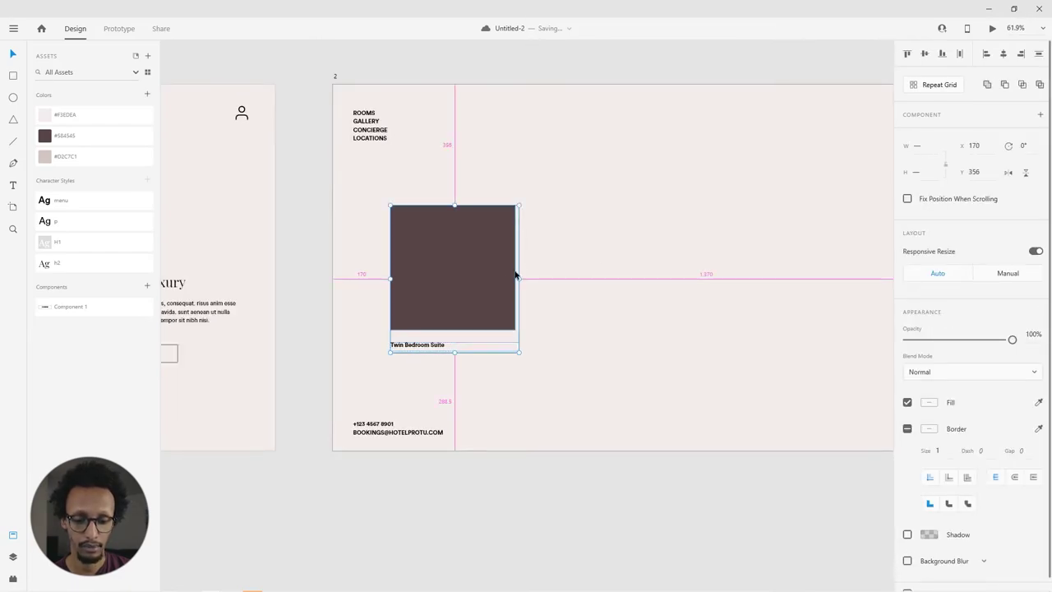
scroll(506, 349, "up", 6)
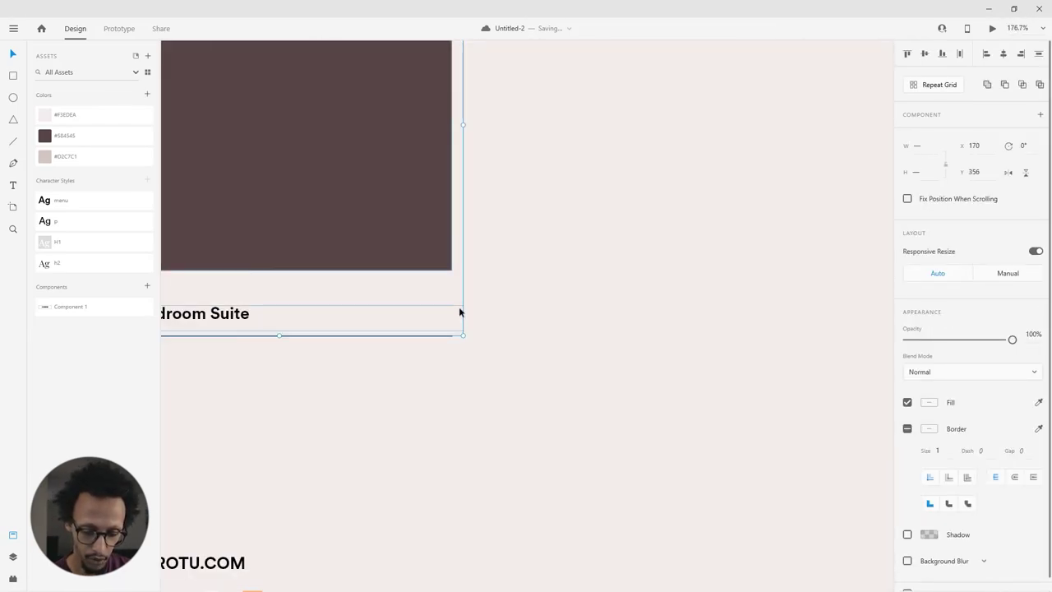
left_click(505, 298)
left_click(419, 310)
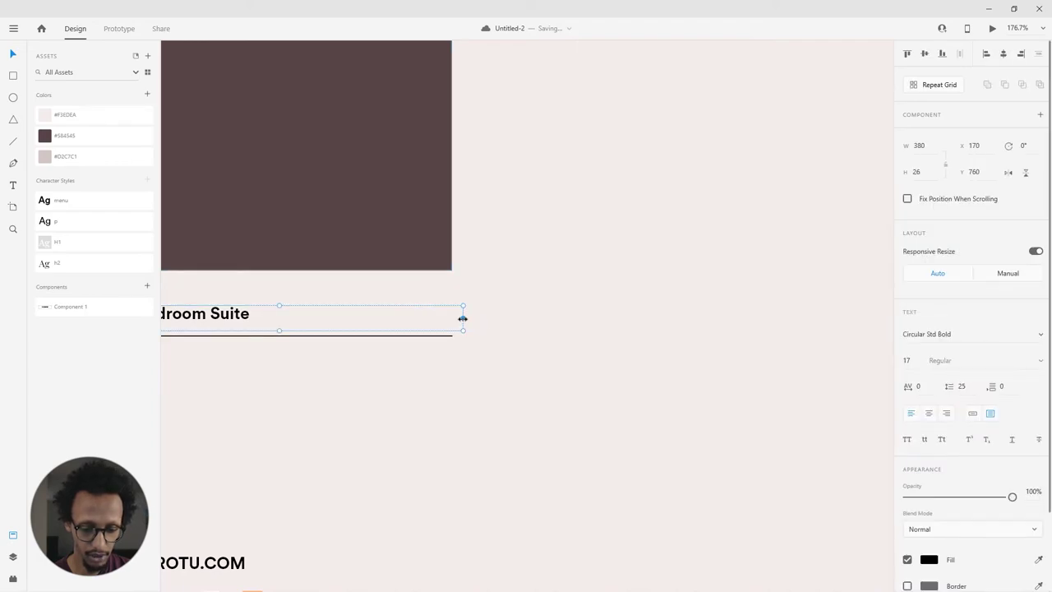
left_click_drag(463, 318, 451, 315)
scroll(476, 319, "down", 6)
left_click(460, 197, "shift")
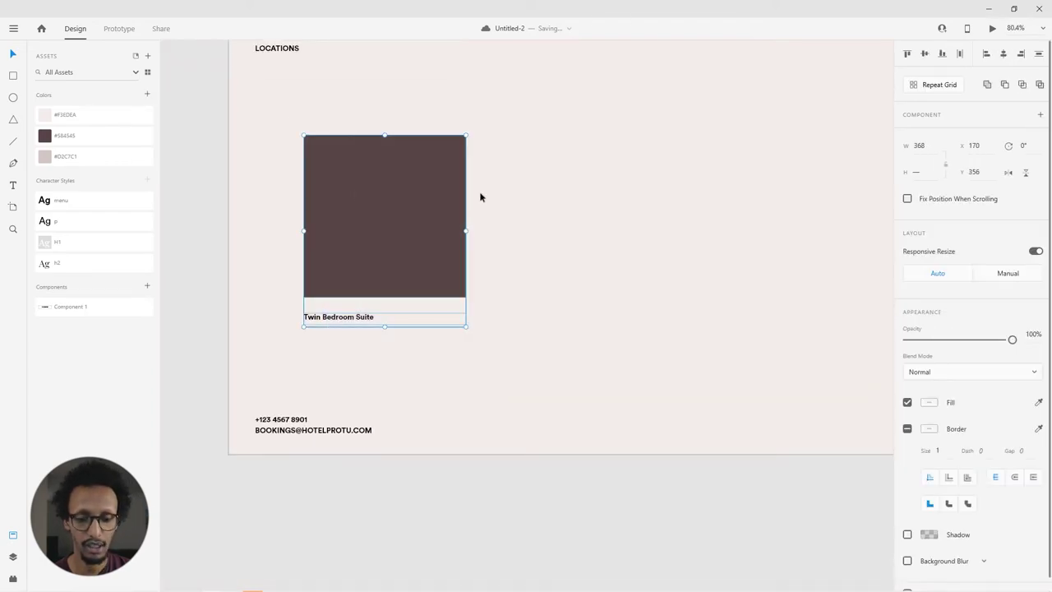
left_click_drag(535, 212, 520, 220)
Step: Make the card a Repeat Grid stretched to 2332.5 wide and nudge the row up
left_click(926, 89)
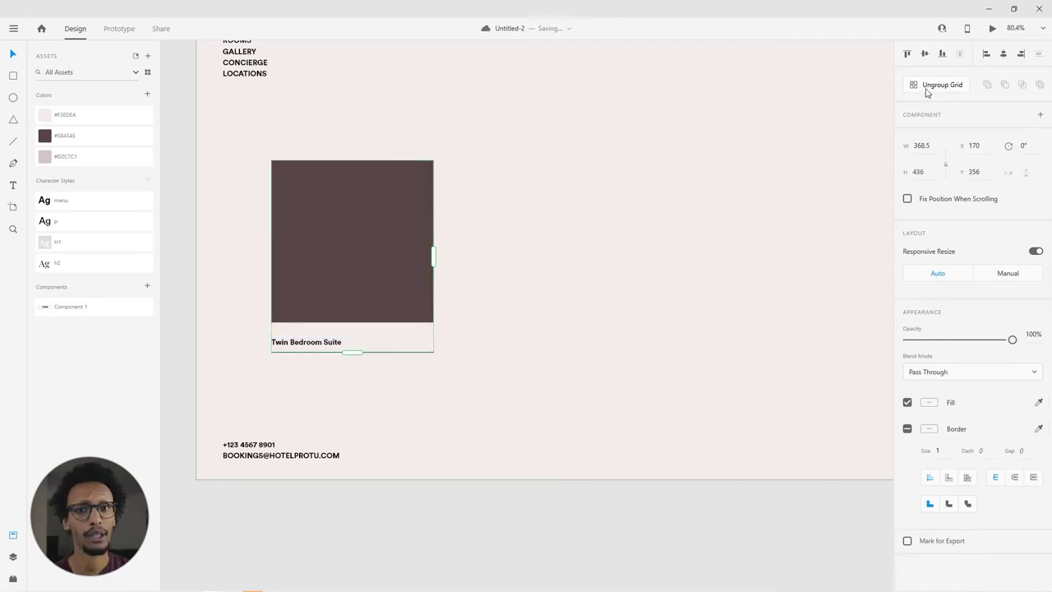
scroll(548, 155, "down", 4)
left_click_drag(571, 253, 520, 296)
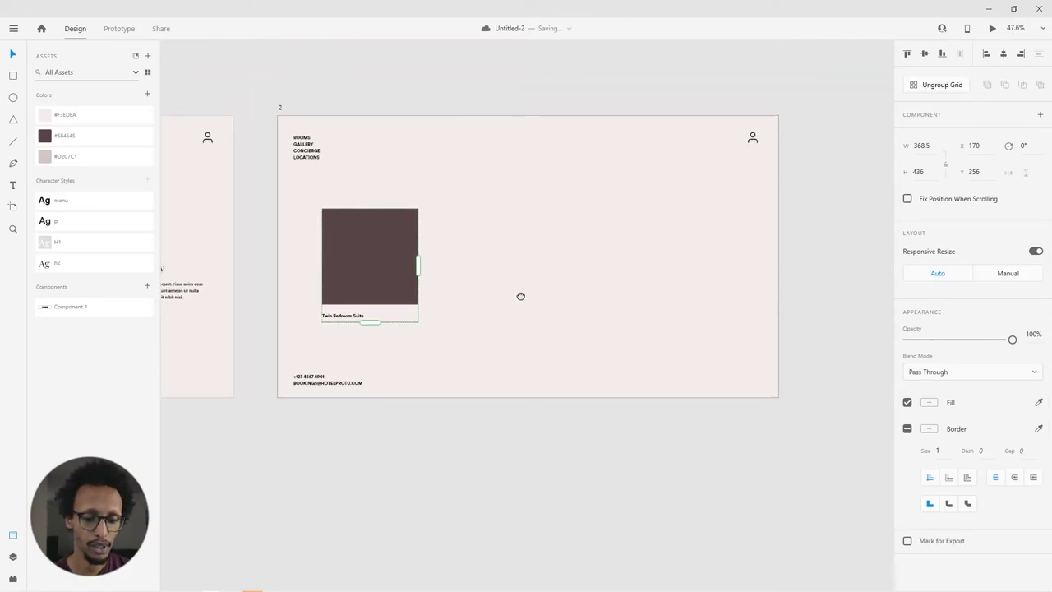
left_click_drag(419, 264, 815, 288)
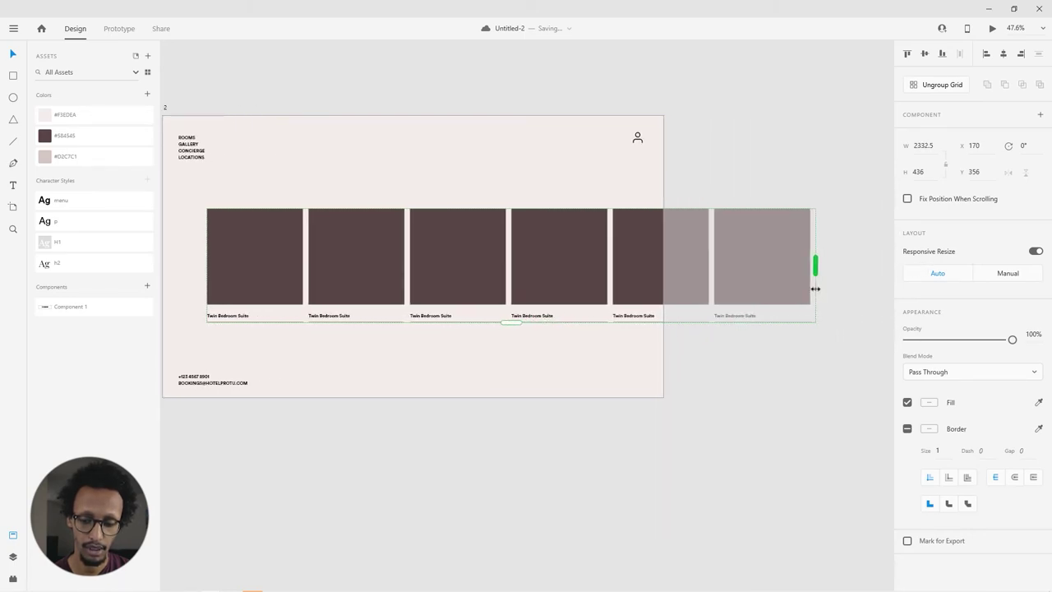
left_click(781, 391)
scroll(430, 281, "left", 3)
left_click_drag(429, 281, 429, 272)
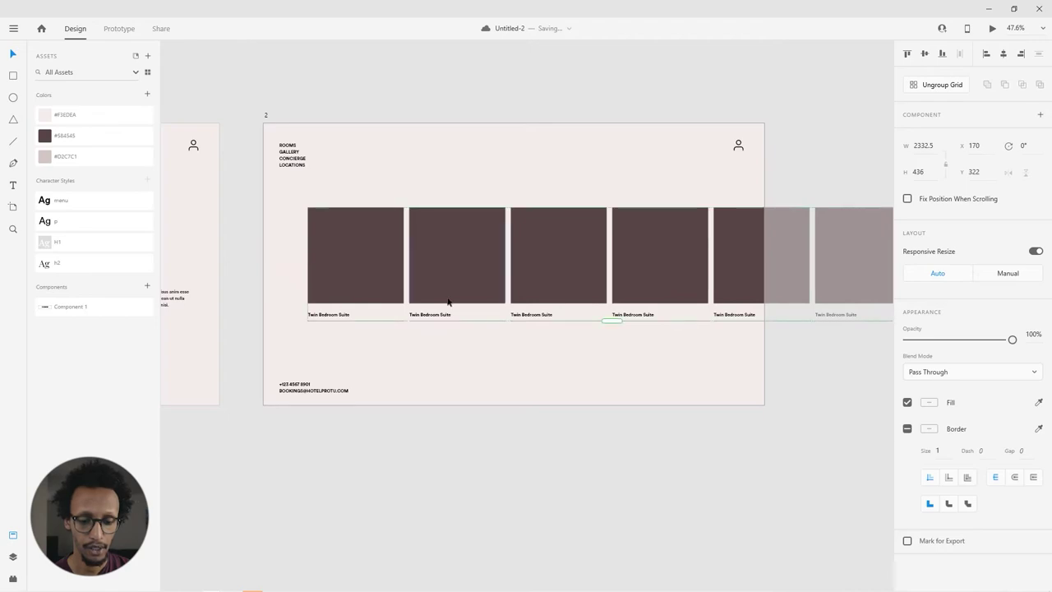
scroll(488, 359, "up", 5)
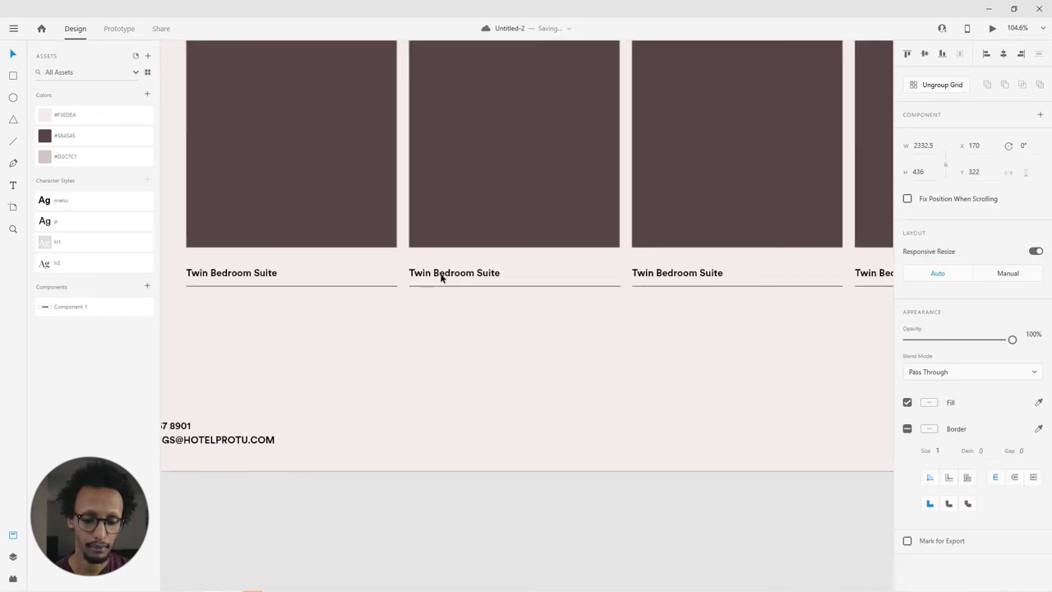
Step: Retitle the second and third cards Double Bedroom Suite and King Bedroom Suite
double_click(436, 275)
double_click(426, 274)
left_click(427, 273)
left_click_drag(431, 272, 329, 272)
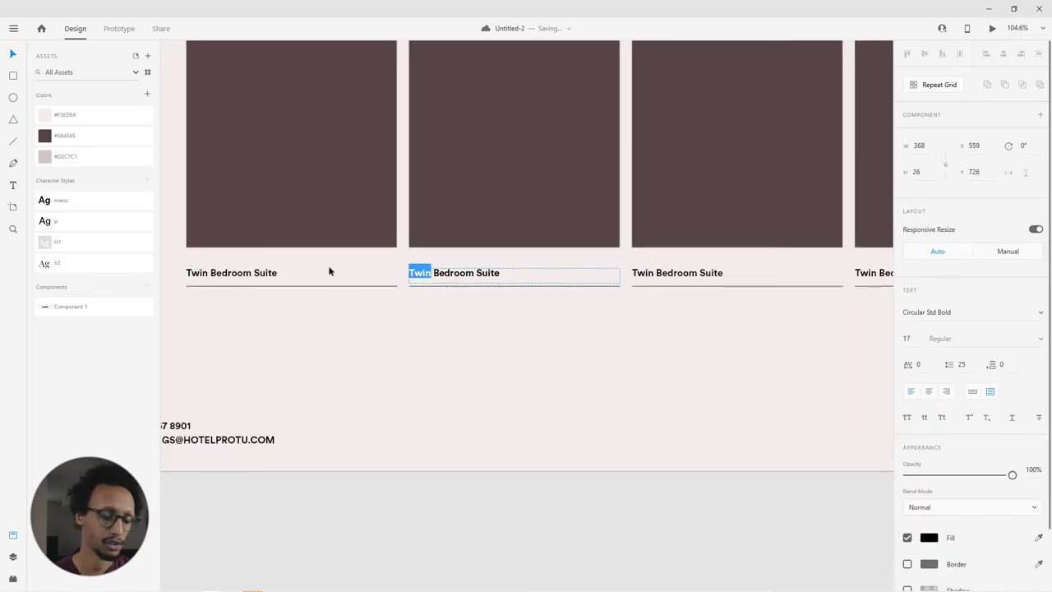
type("Double")
key("Escape")
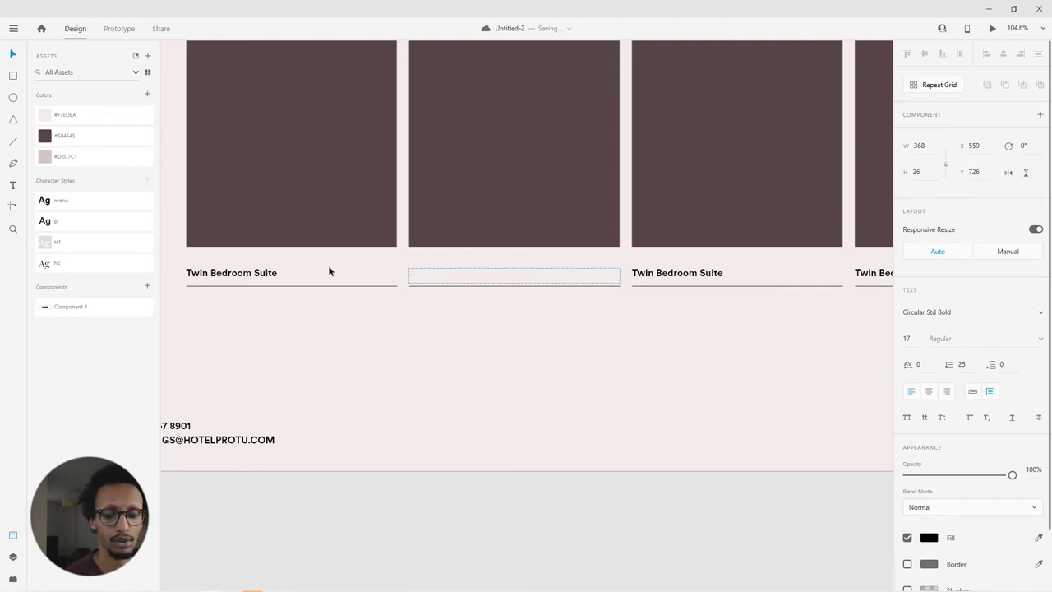
double_click(665, 278)
left_click(655, 275)
left_click_drag(655, 275, 540, 277)
type("K")
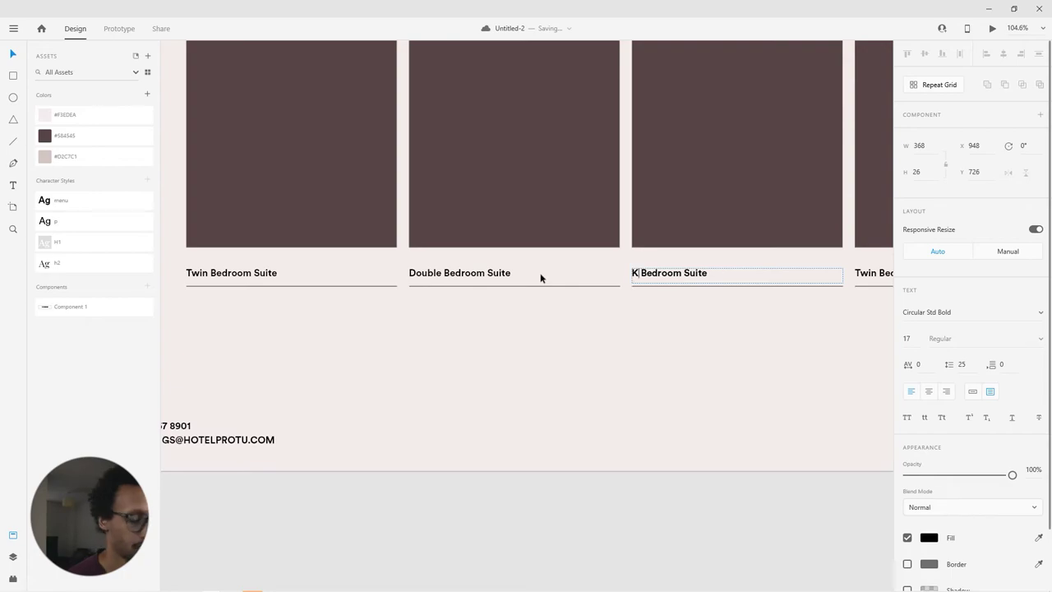
type("ing")
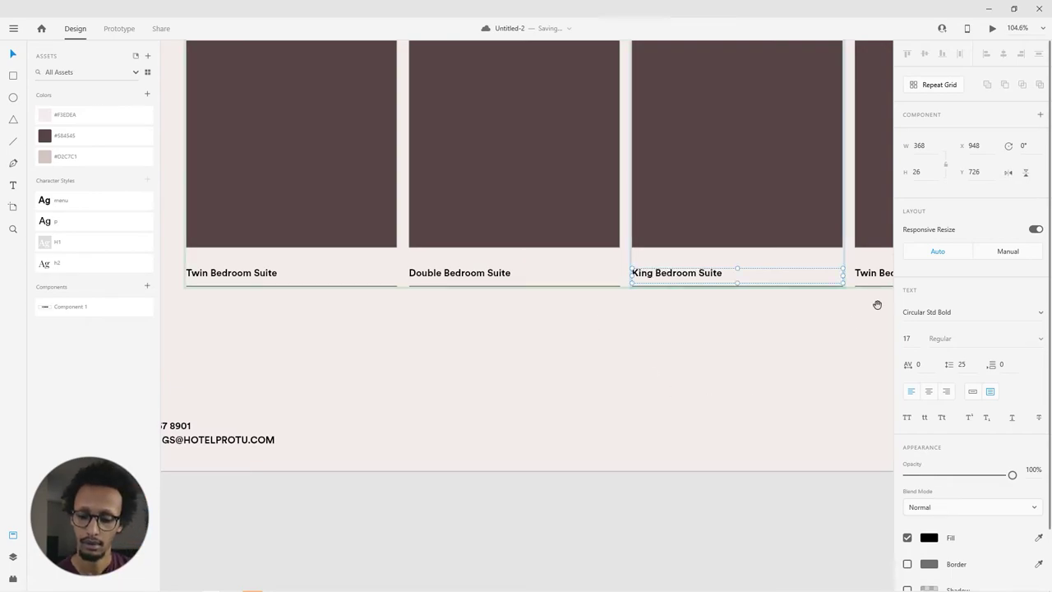
Step: Retitle the fourth card Queen Bedroom Suite
scroll(469, 305, "right", 5)
double_click(469, 278)
left_click(469, 278)
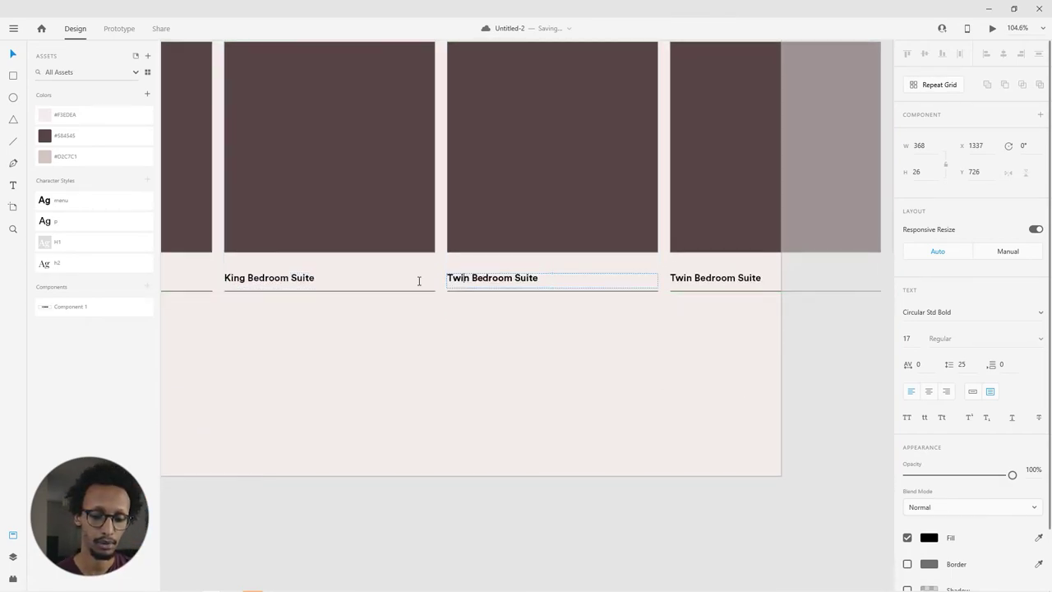
key("shift+Home")
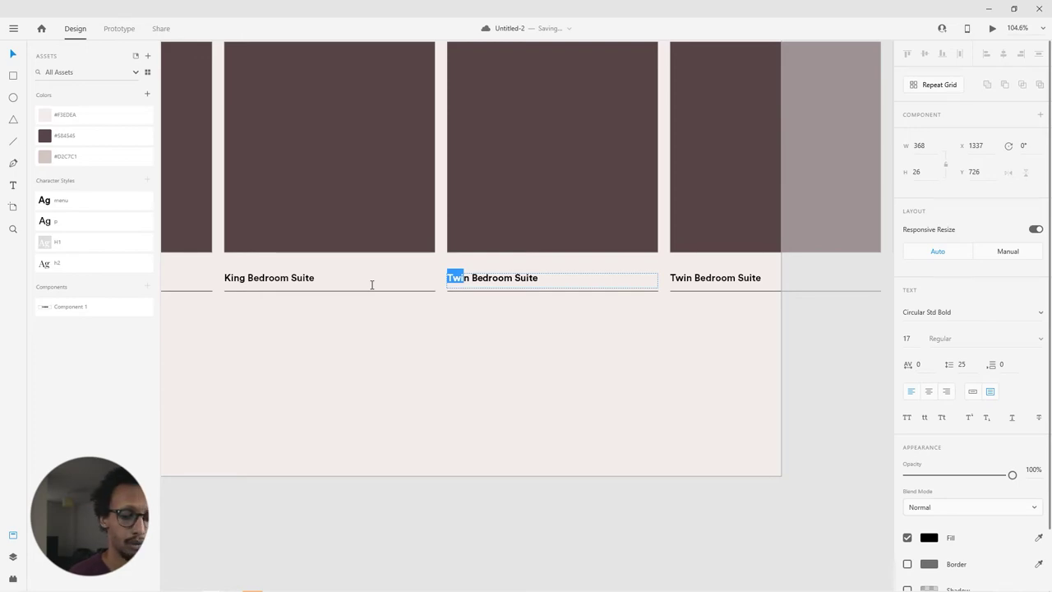
key("BackSpace")
key("shift+Right")
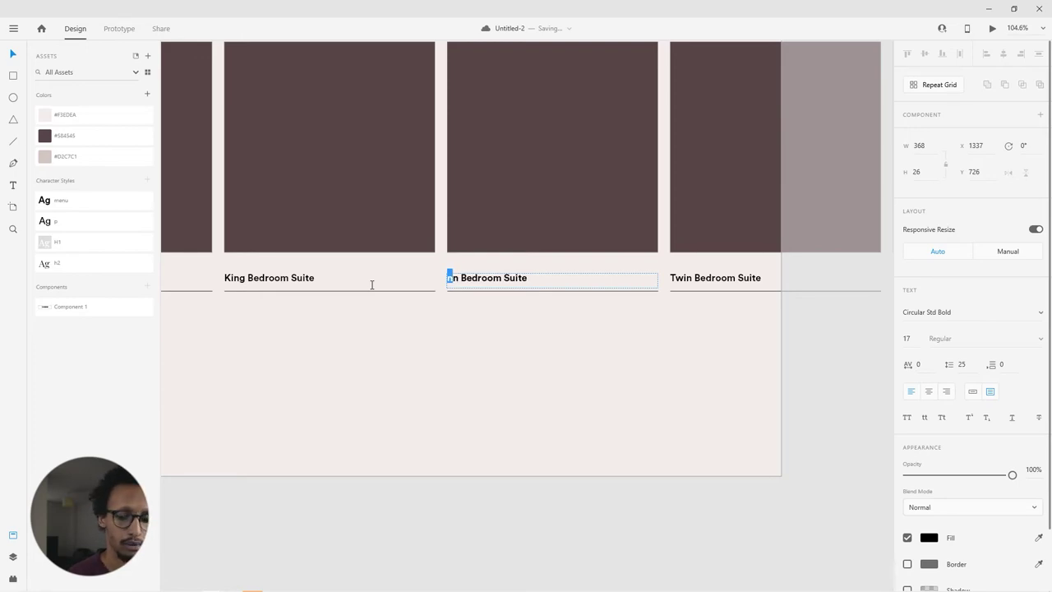
type("u")
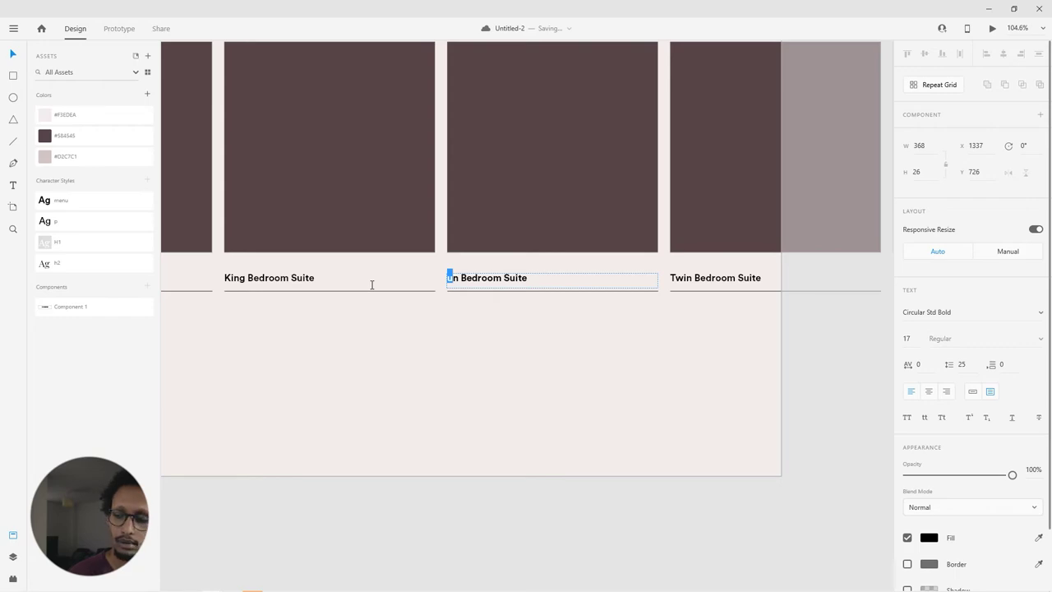
key("Escape")
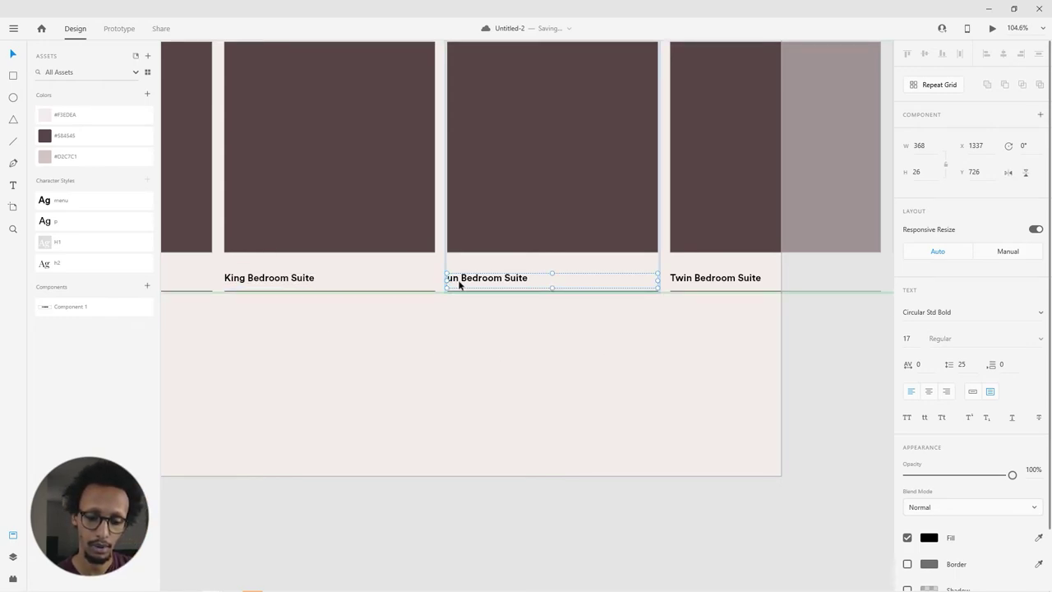
double_click(459, 281)
left_click(459, 278)
left_click_drag(459, 278, 416, 277)
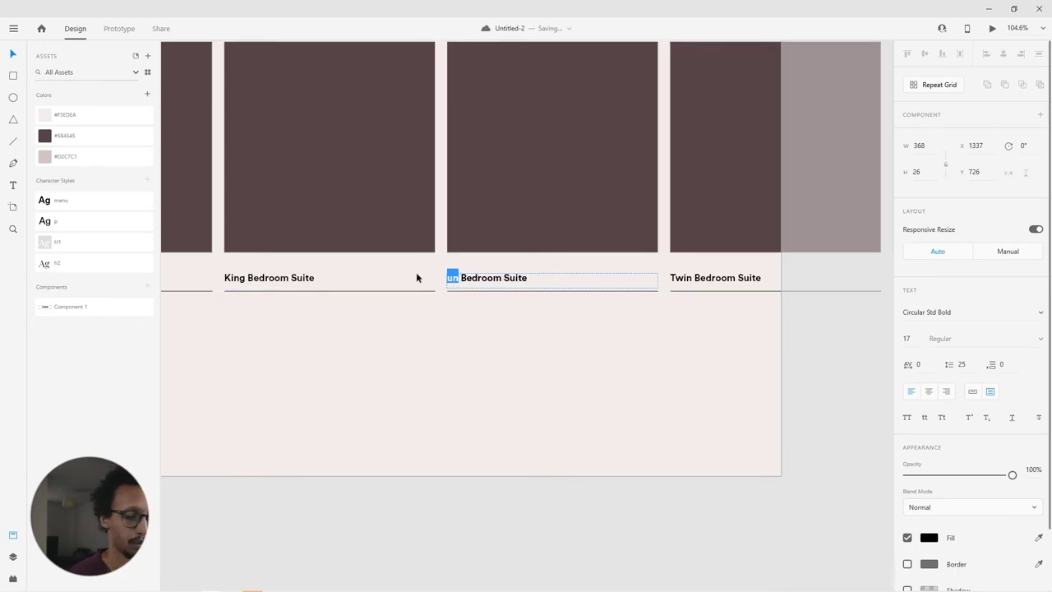
type("Queeb")
key("BackSpace")
type("m")
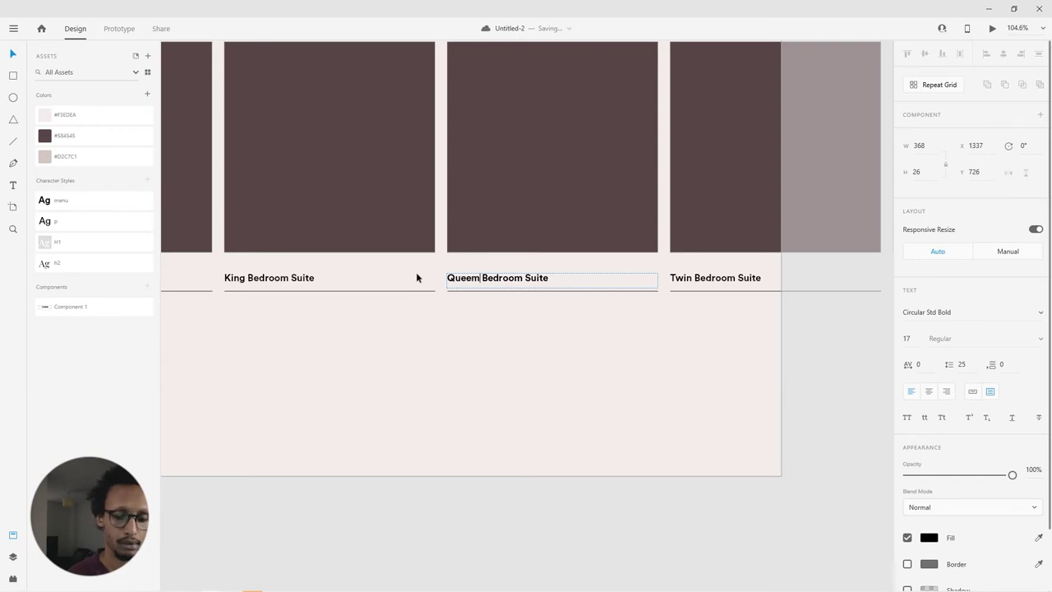
key("BackSpace")
type("n")
key("Escape")
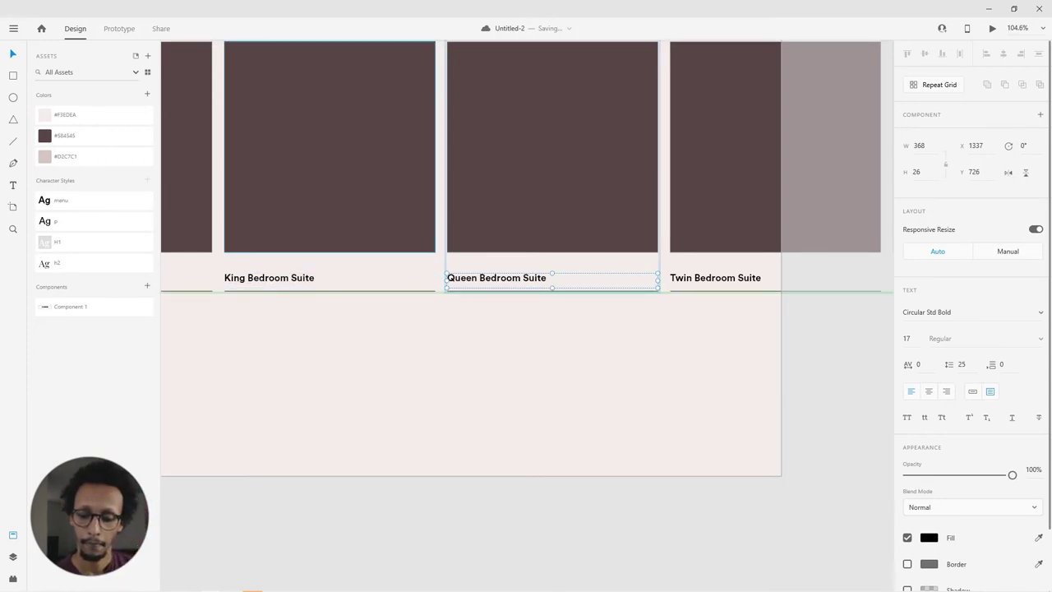
Step: Retitle the last card Superior Bedroom Suite
double_click(677, 280)
left_click(694, 280)
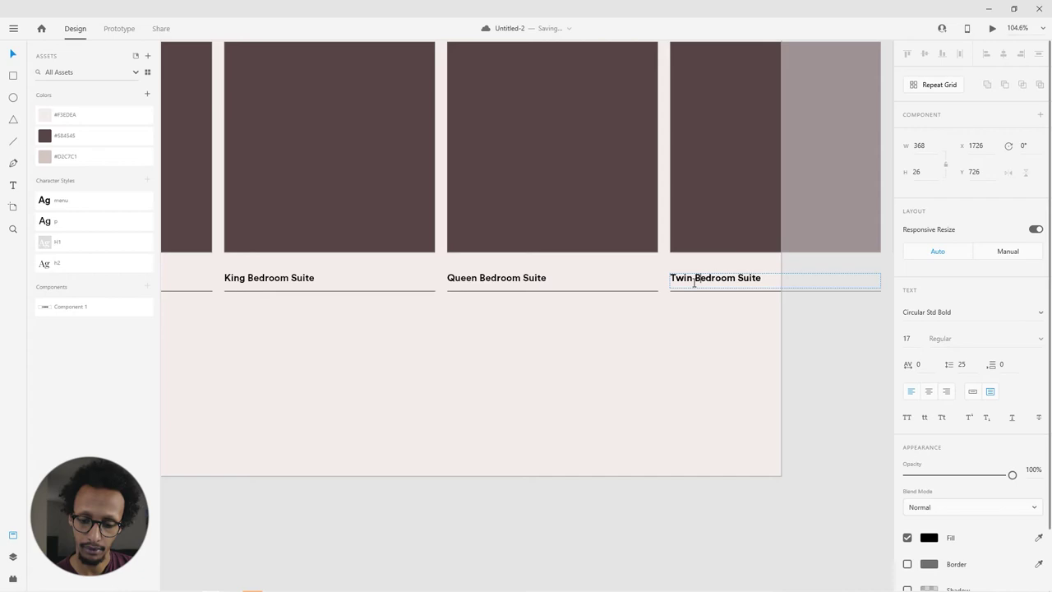
left_click_drag(694, 282, 623, 283)
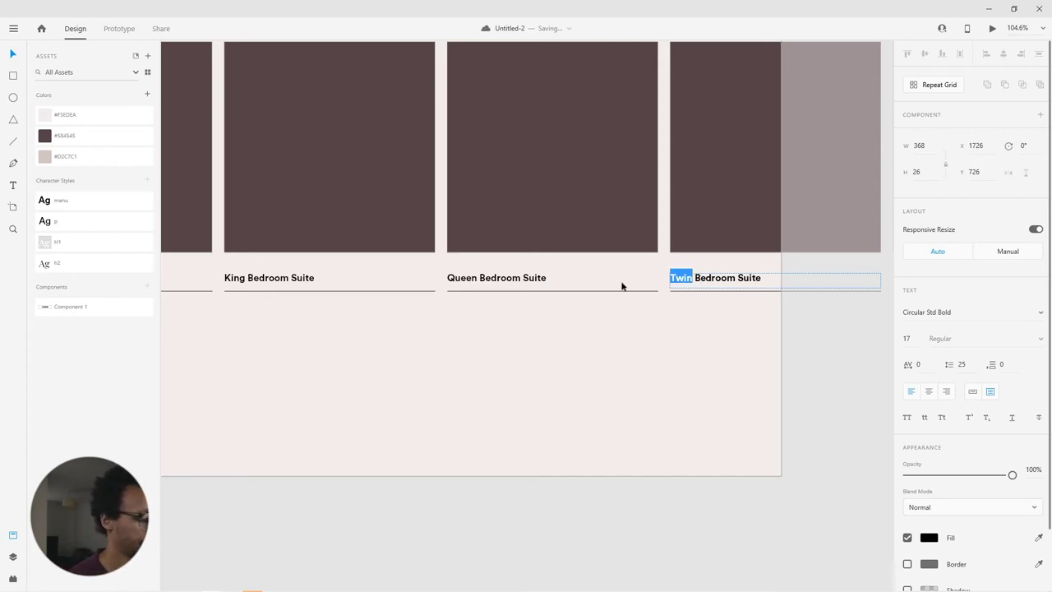
type("Superior")
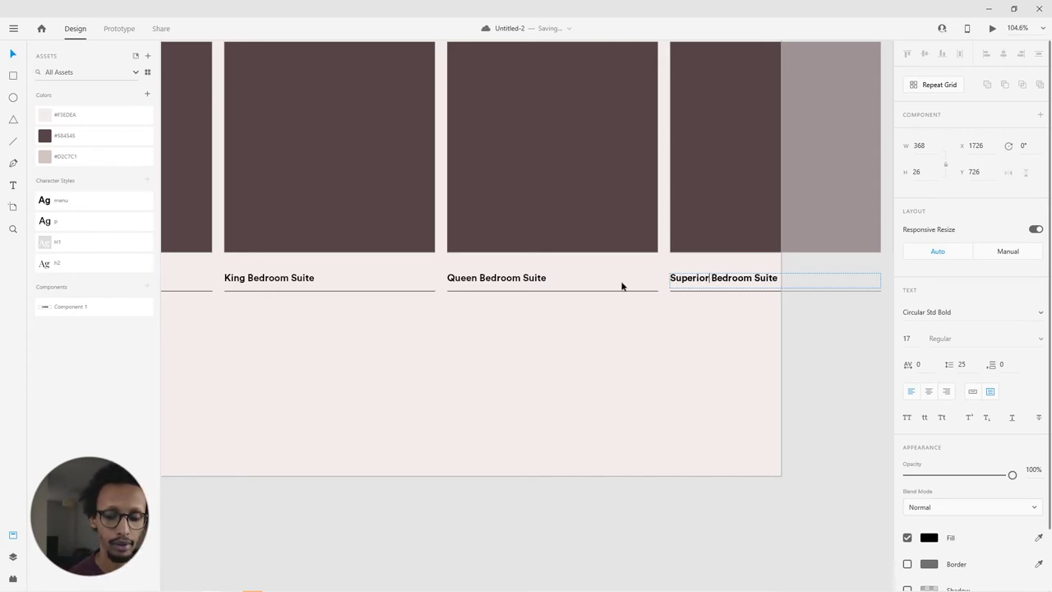
key("Escape")
Step: Duplicate the rooms artboard and place the copy beside the original as artboard 3
left_click(380, 413)
scroll(427, 386, "down", 4)
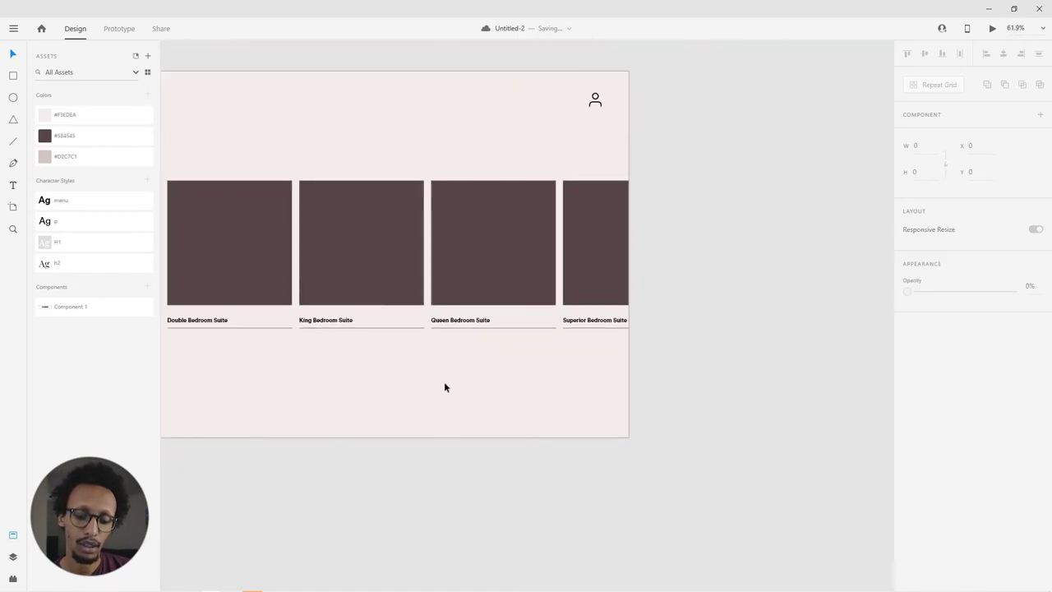
left_click_drag(606, 391, 723, 343)
scroll(723, 343, "down", 2)
scroll(704, 355, "right", 2)
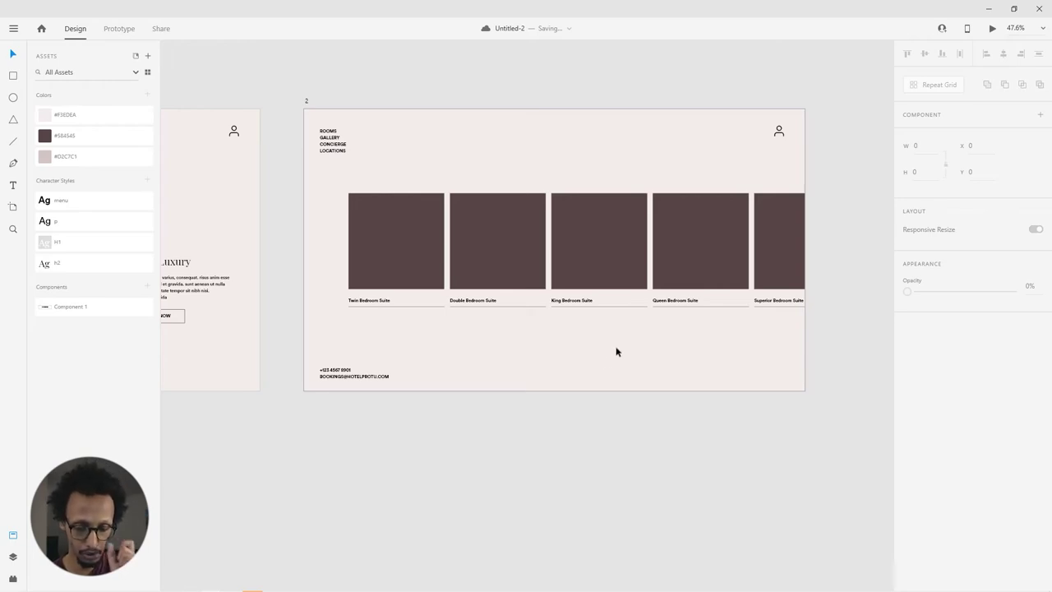
scroll(666, 352, "down", 2)
scroll(639, 348, "right", 2)
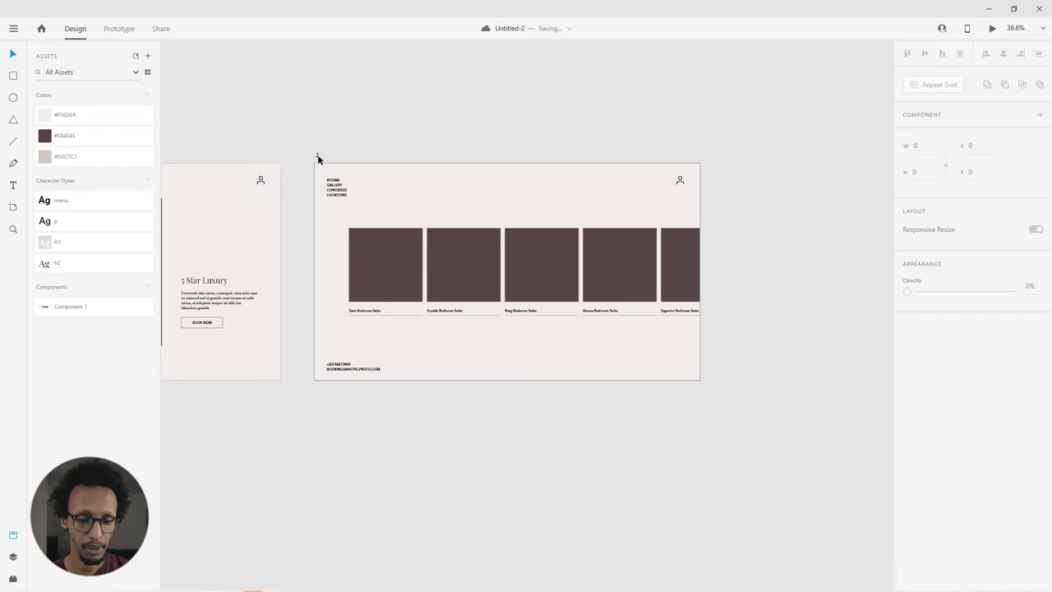
left_click_drag(318, 159, 734, 173)
left_click_drag(686, 121, 488, 94)
Step: On artboard 3, shift the room-card grid left to x -21 and narrow it to five cards
left_click(695, 241)
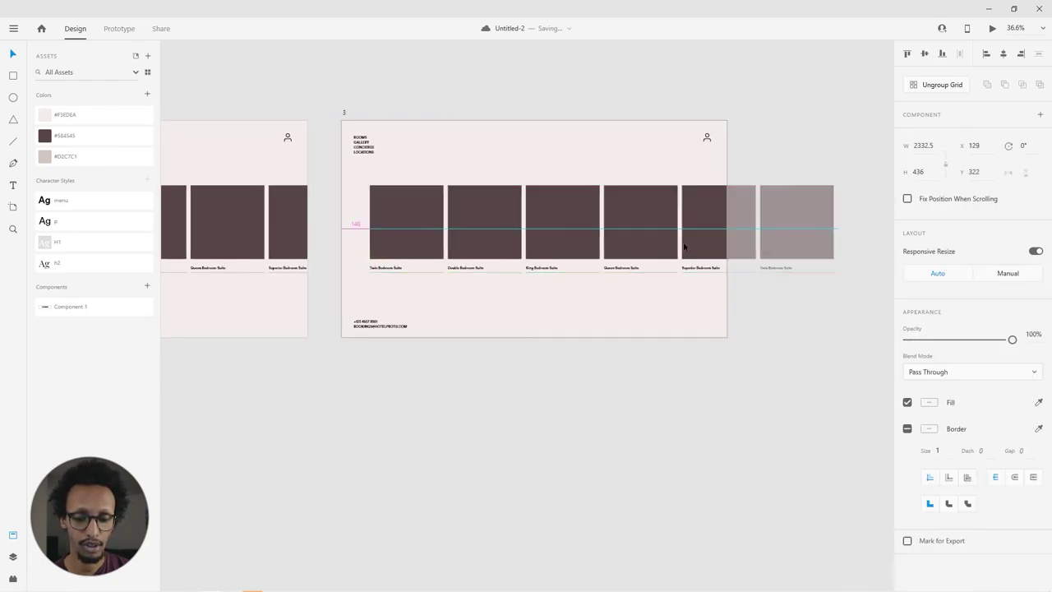
left_click_drag(684, 246, 573, 256)
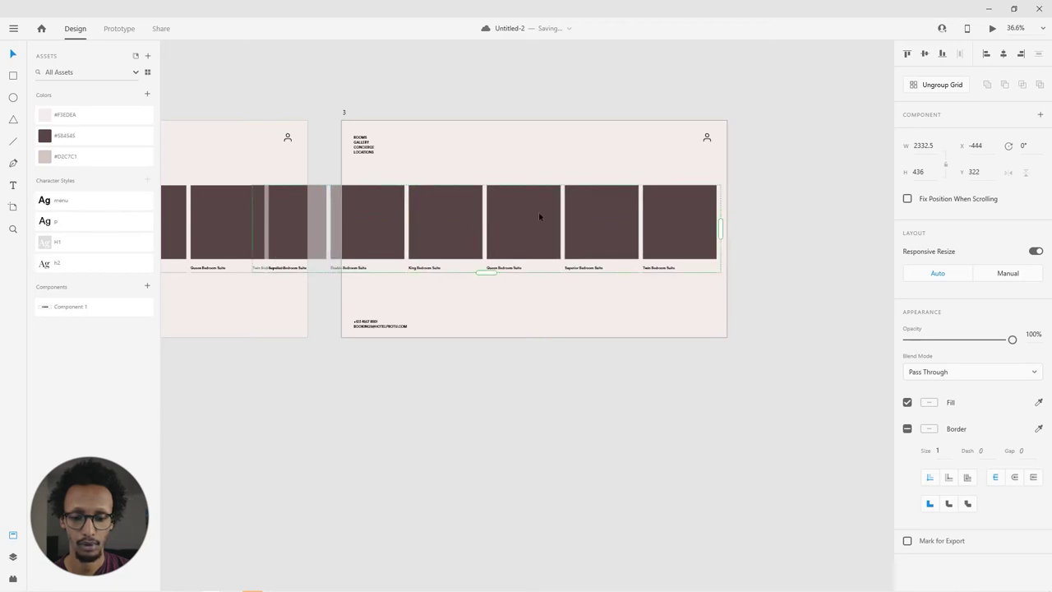
left_click_drag(720, 228, 642, 239)
key("ctrl+z")
key("ctrl+z")
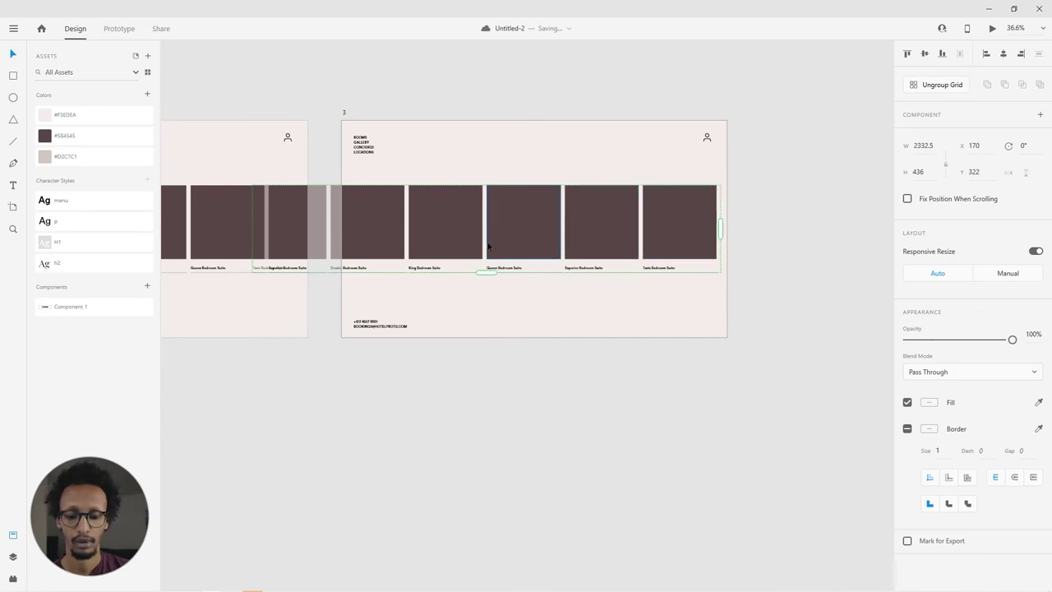
left_click_drag(616, 230, 577, 231)
left_click_drag(805, 230, 723, 237)
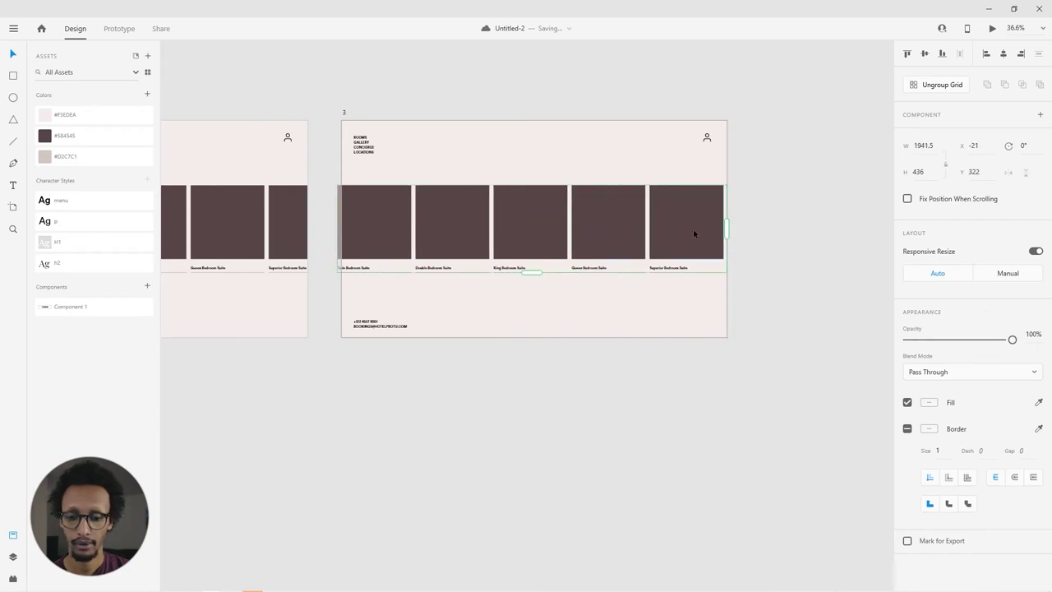
left_click(761, 244)
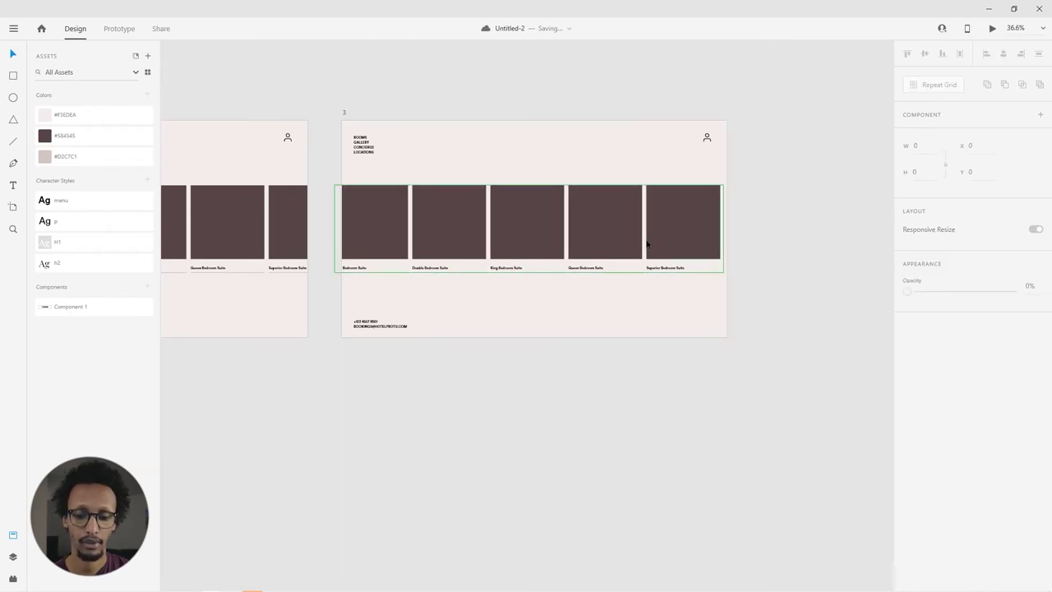
left_click_drag(647, 239, 650, 238)
left_click(771, 255)
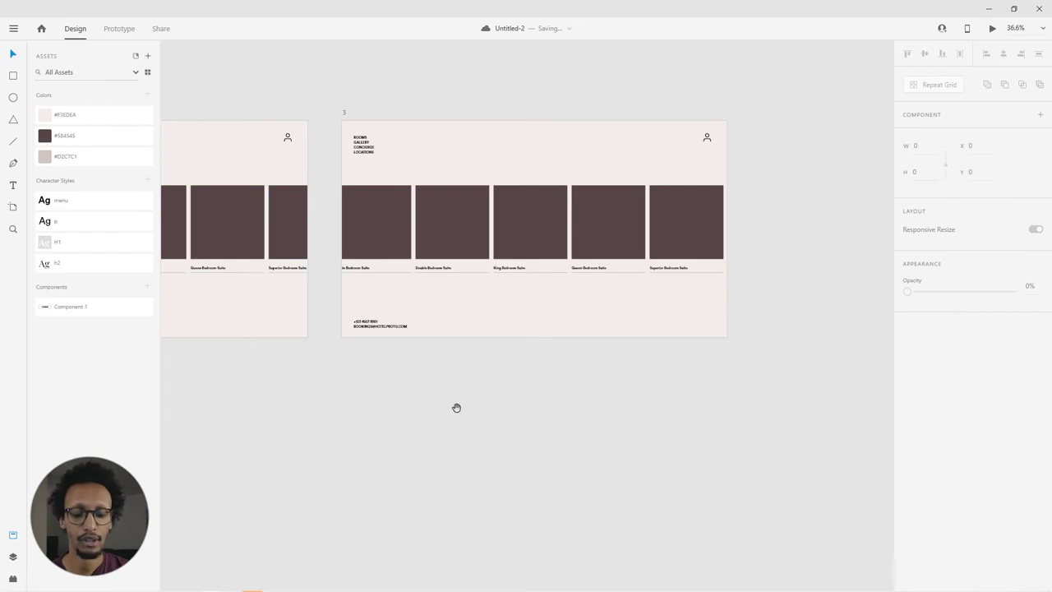
scroll(455, 406, "left", 5)
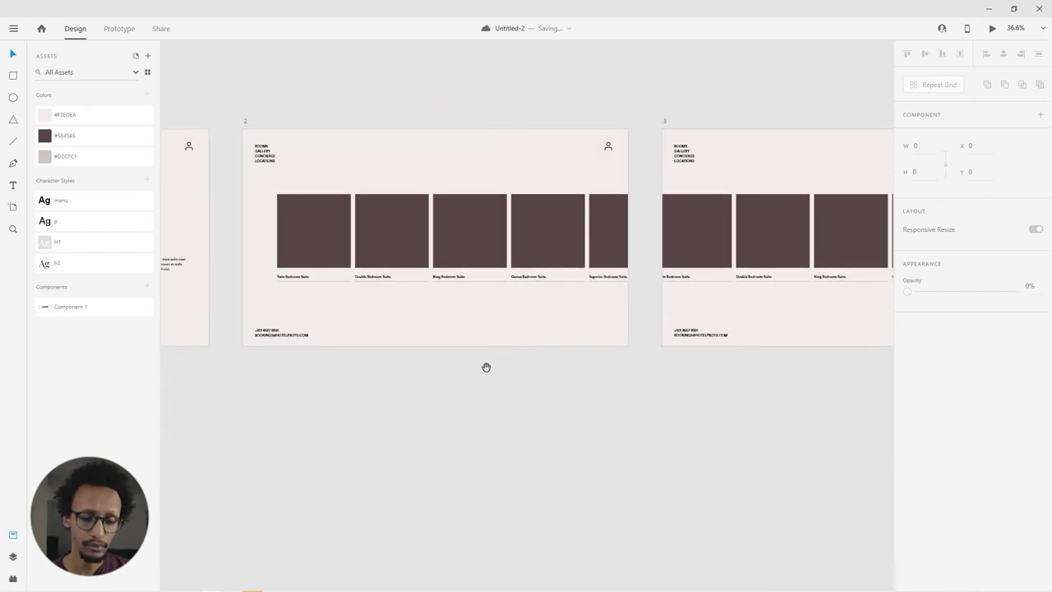
scroll(449, 357, "left", 1)
scroll(423, 359, "right", 3)
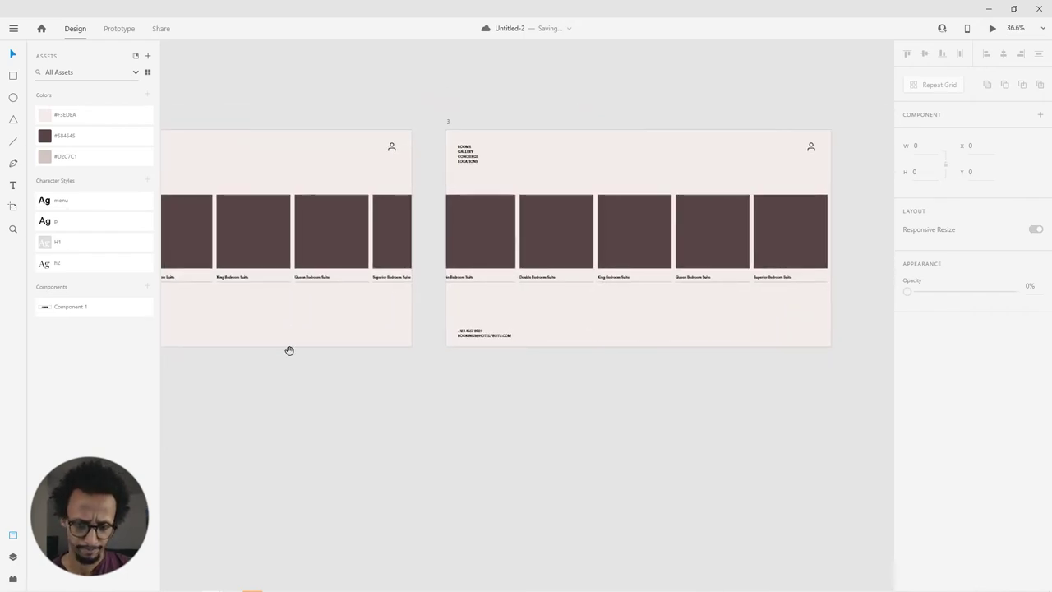
Step: Fill the hero artboard's dark square with a hotel-room photo
left_click_drag(262, 337, 557, 347)
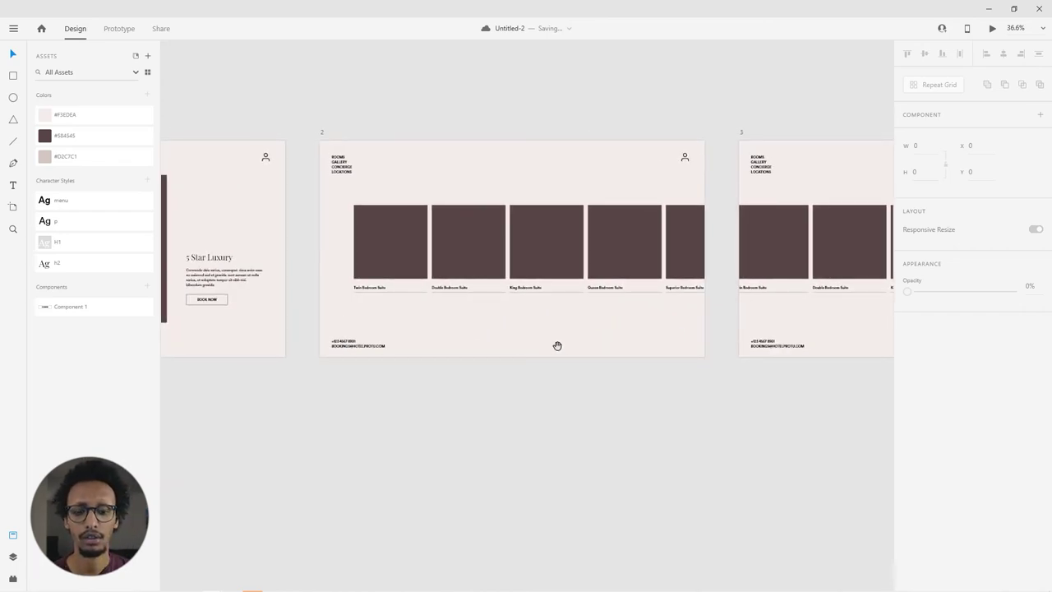
scroll(487, 368, "left", 4)
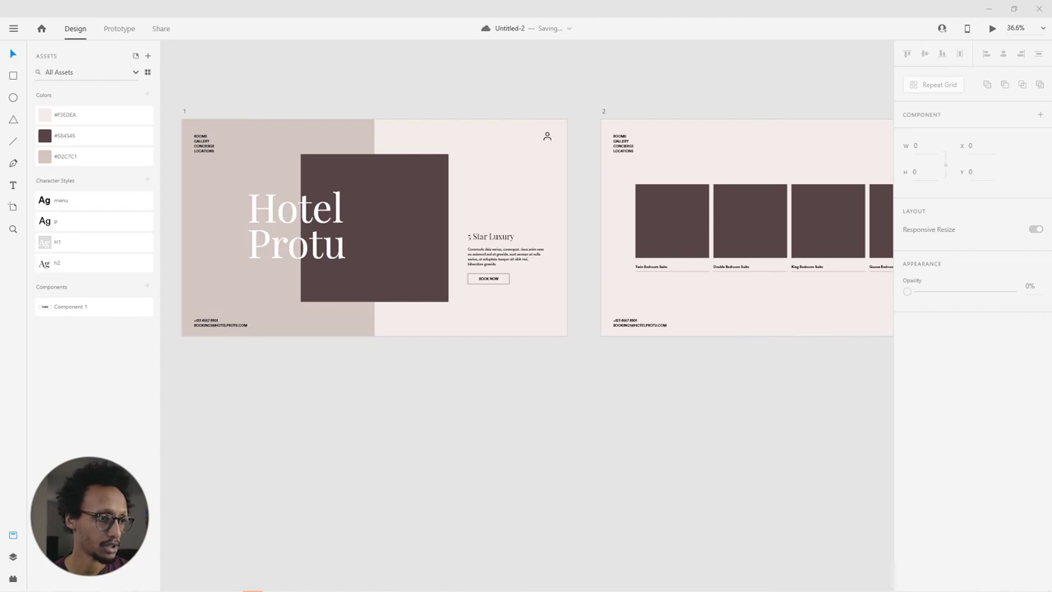
left_click_drag(380, 257, 419, 214)
scroll(380, 252, "up", 2)
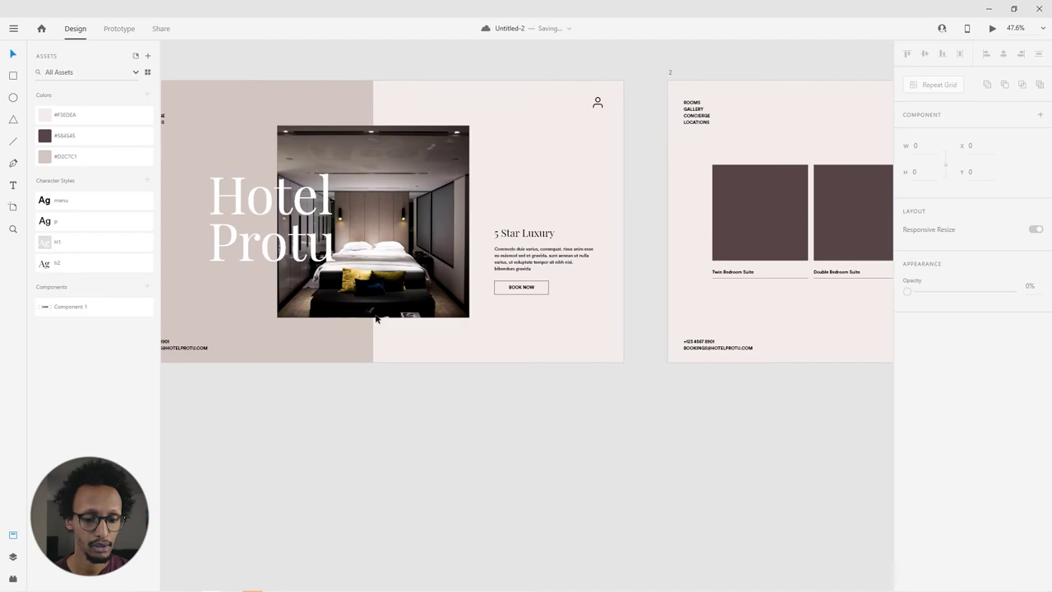
Step: Enlarge the hero photo inside its mask and move it up to reframe it
double_click(460, 308)
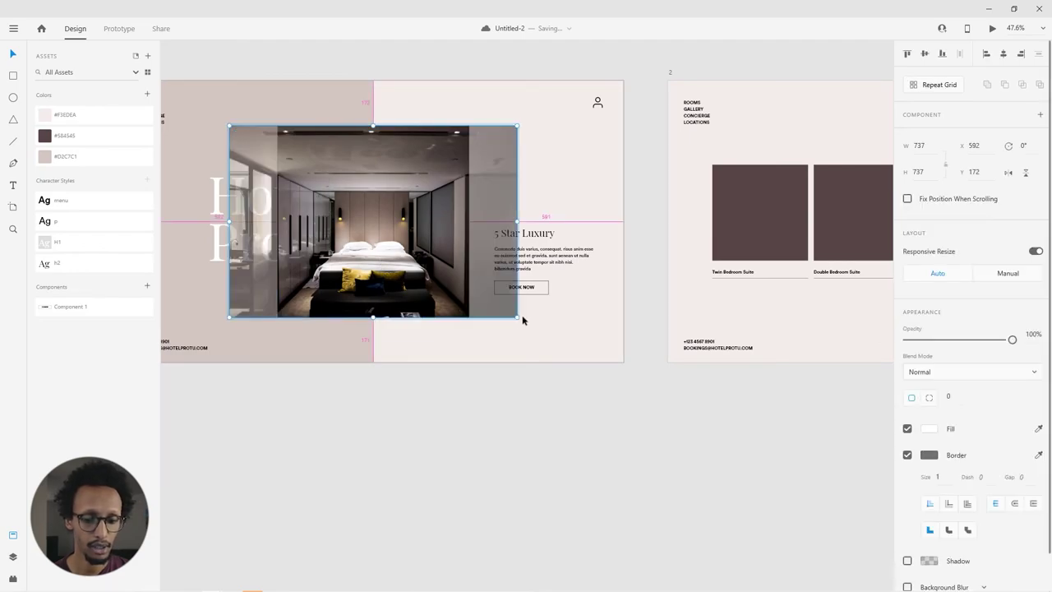
left_click_drag(520, 323, 554, 367)
left_click_drag(385, 226, 384, 213)
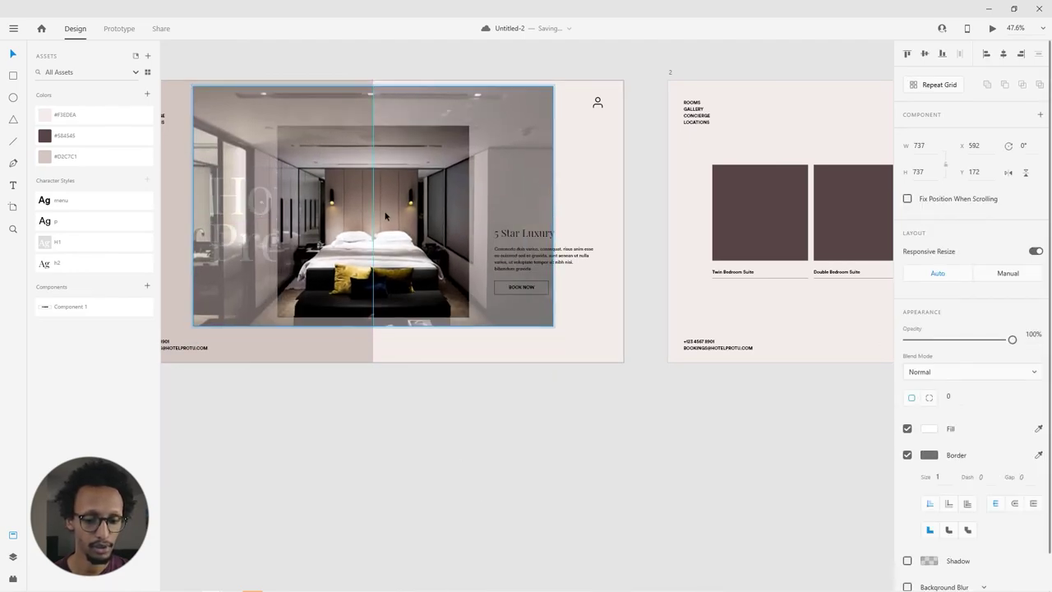
left_click(381, 427)
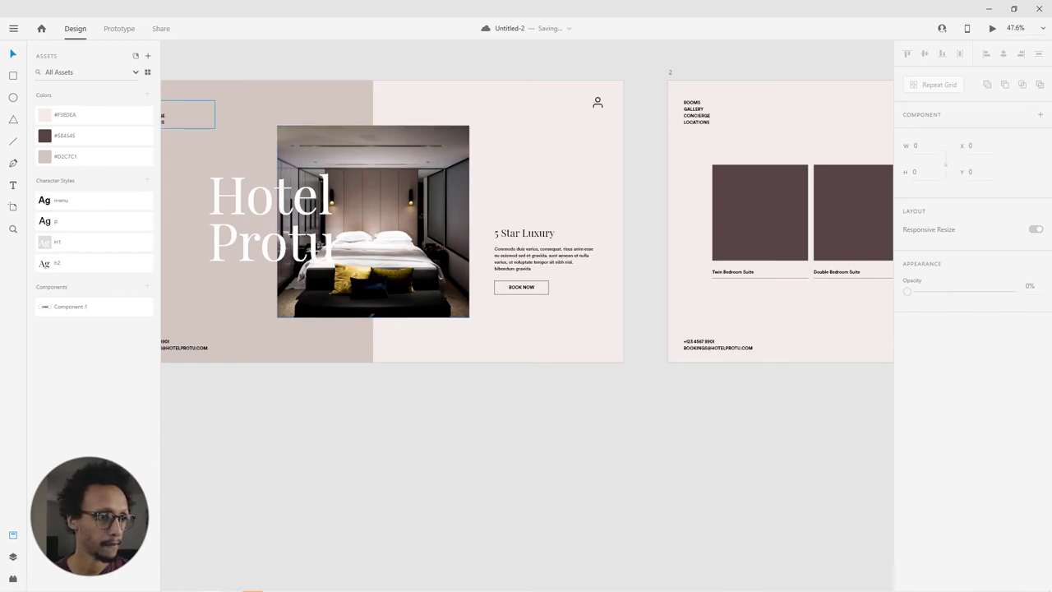
Step: Replace the hero photo with a bedroom image showing a round mirror and zigzag pillows
left_click_drag(138, 201, 448, 206)
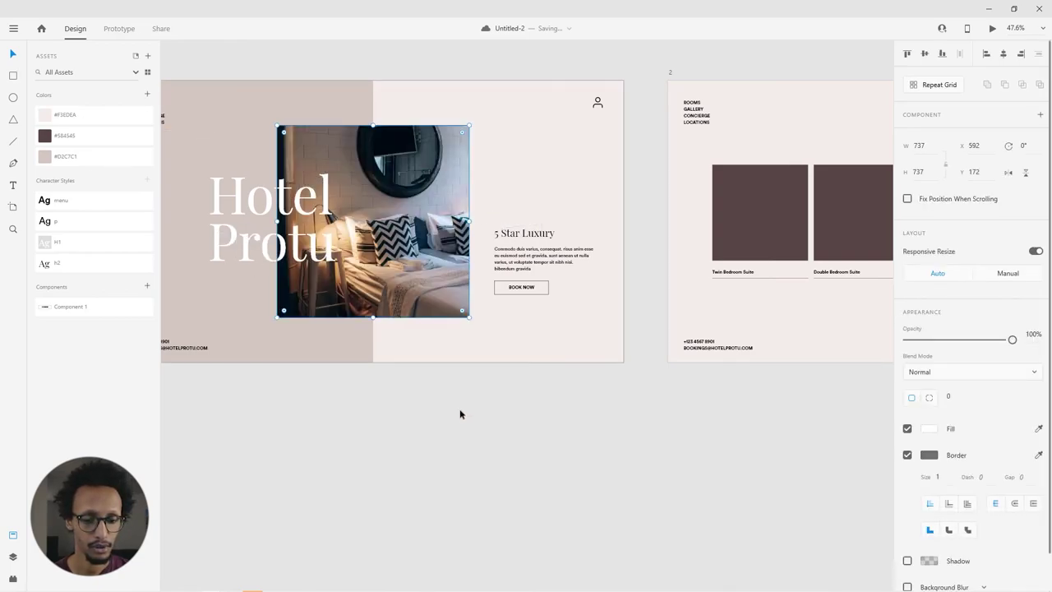
left_click(460, 408)
scroll(573, 303, "right", 10)
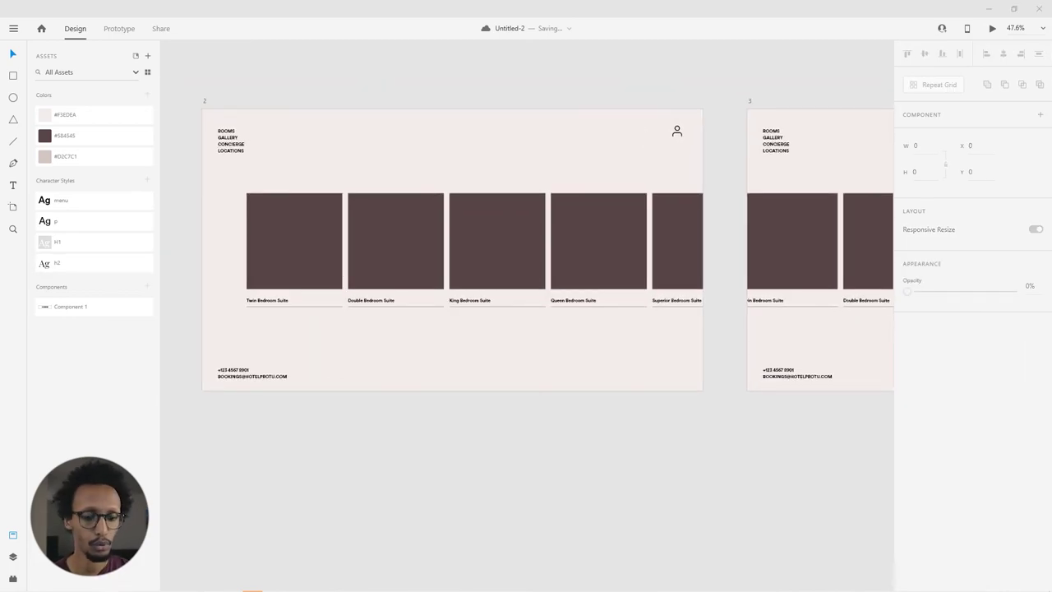
Step: Drop a room photo onto the first card so artboard 2's repeat grid fills with images
left_click_drag(147, 254, 263, 226)
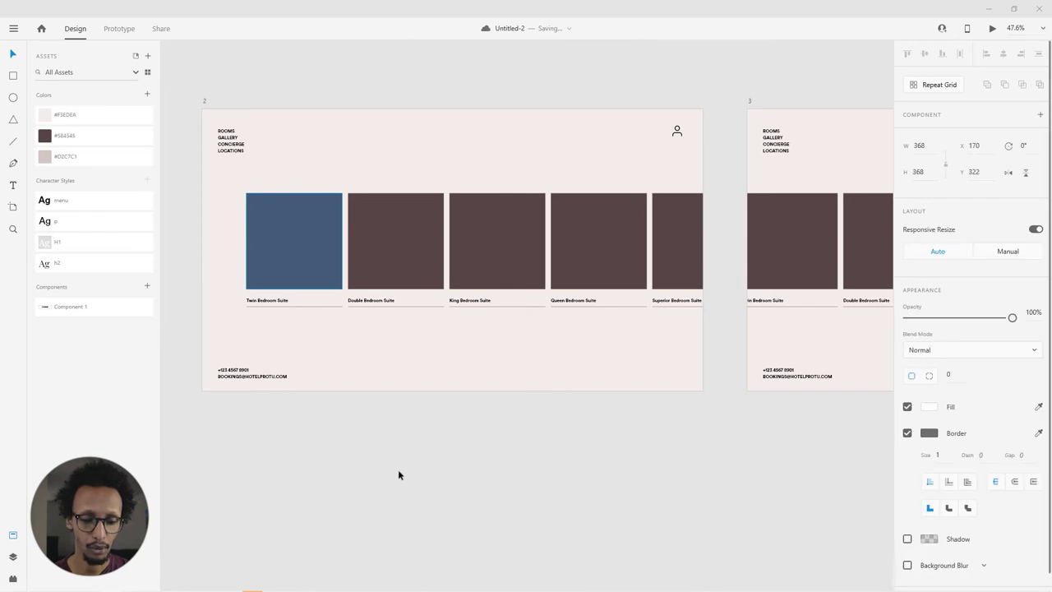
left_click(275, 349)
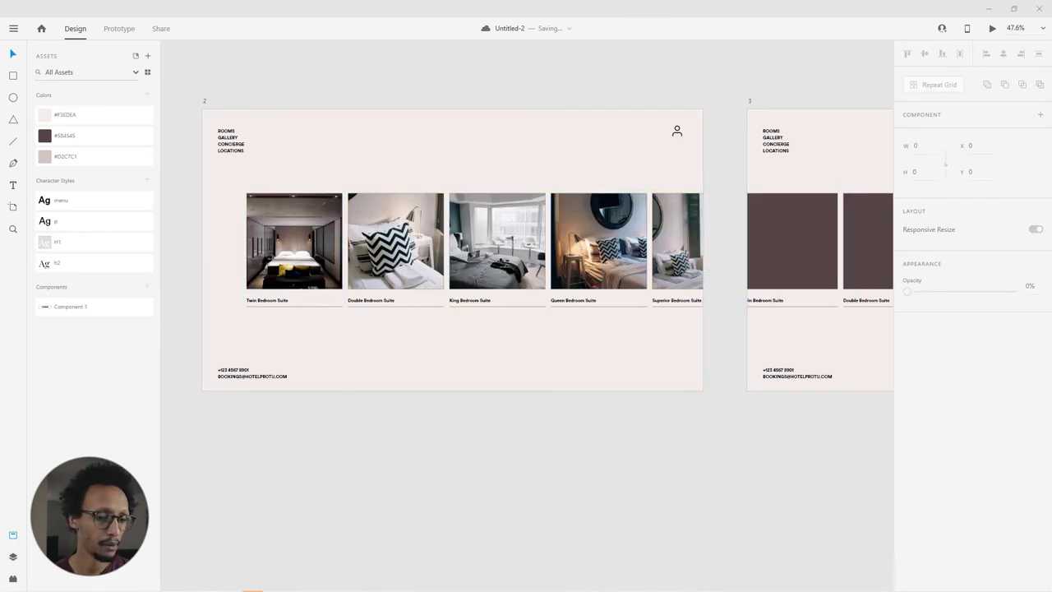
left_click_drag(305, 413, 533, 376)
scroll(534, 376, "down", 2)
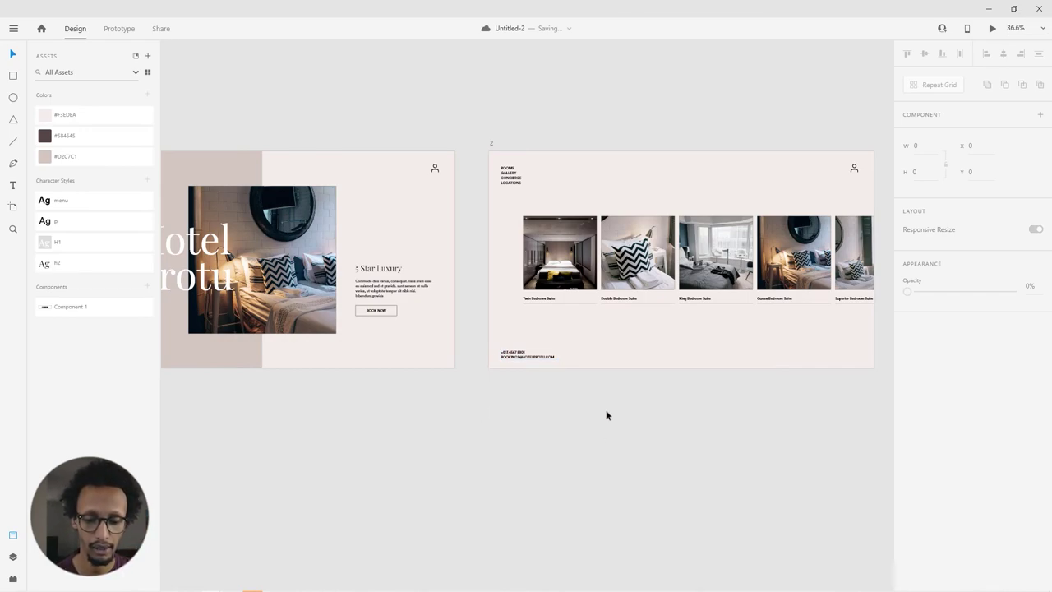
scroll(599, 369, "left", 1)
scroll(622, 359, "right", 3)
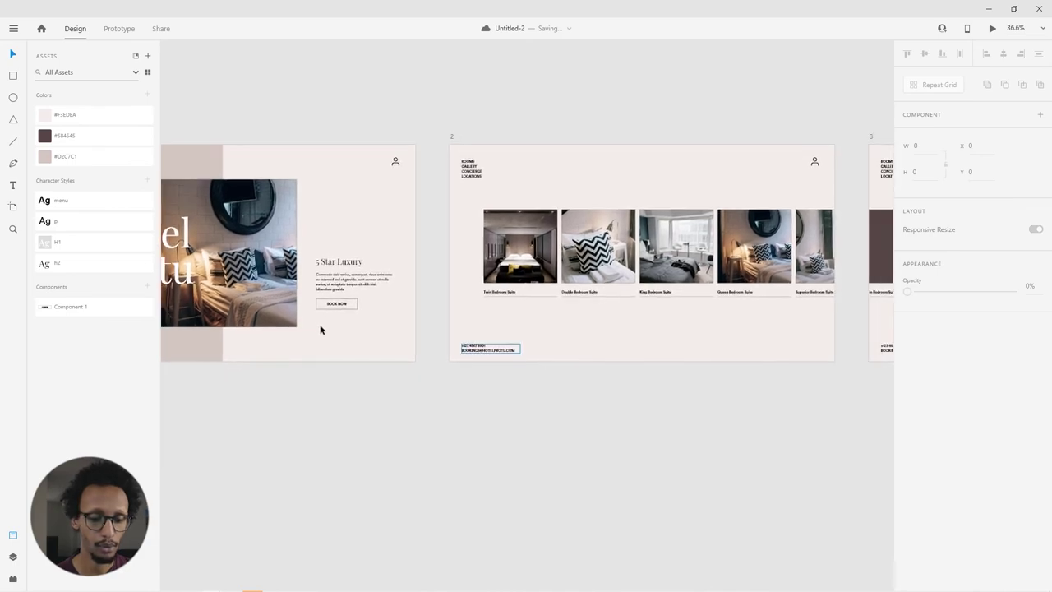
left_click(248, 256)
left_click(508, 219)
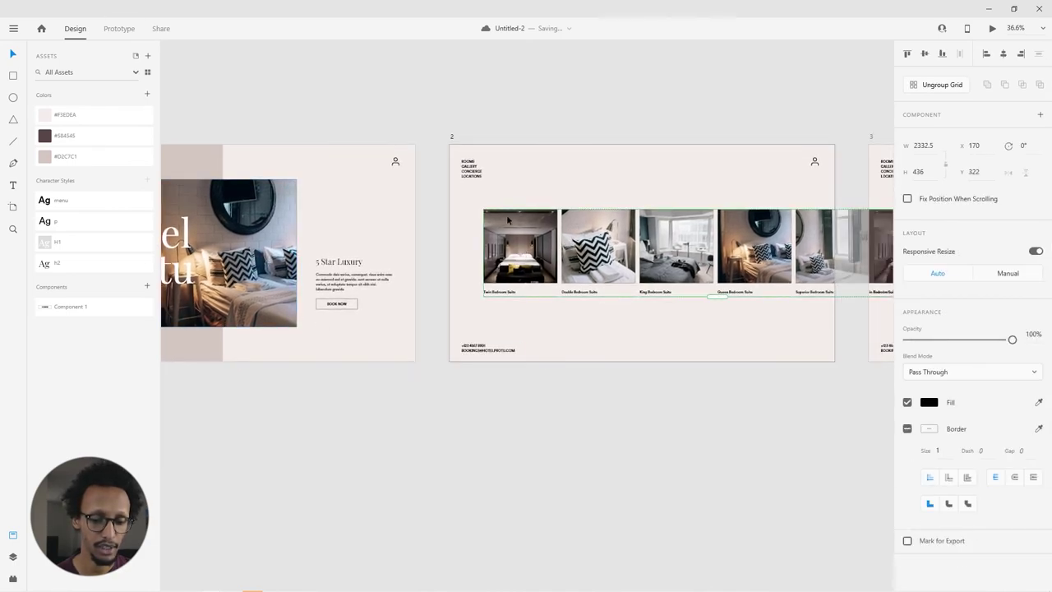
left_click(472, 496)
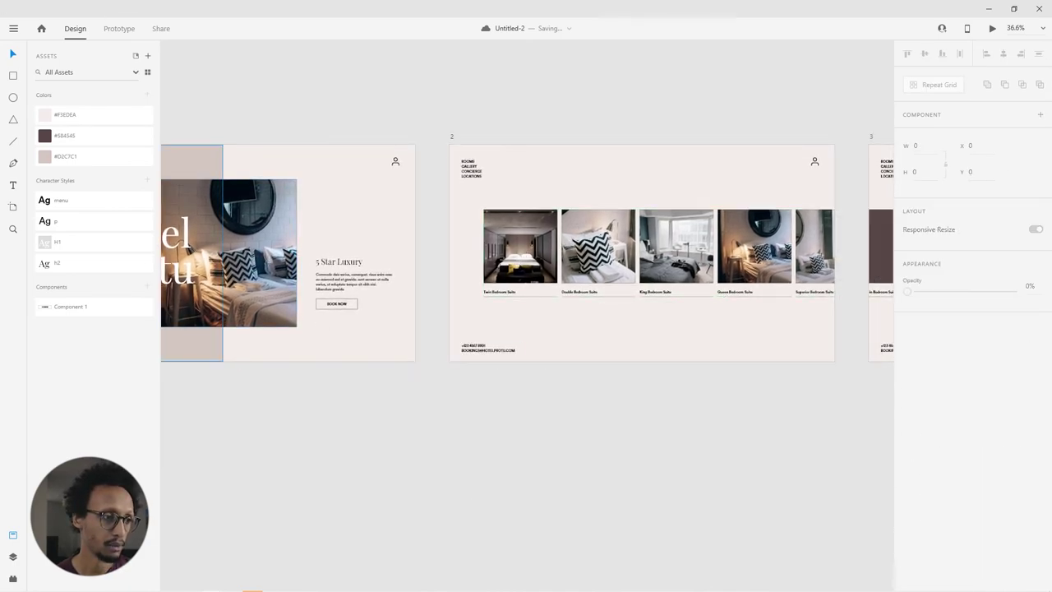
Step: Swap the Queen Bedroom Suite card's photo for a different bedroom image
double_click(521, 239)
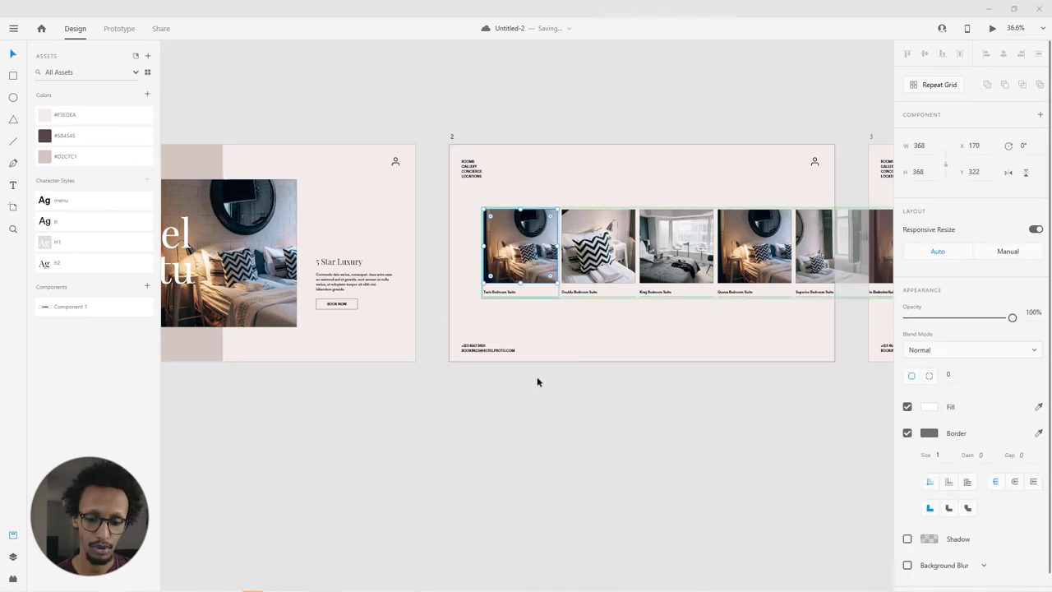
left_click(586, 450)
left_click_drag(331, 252, 734, 227)
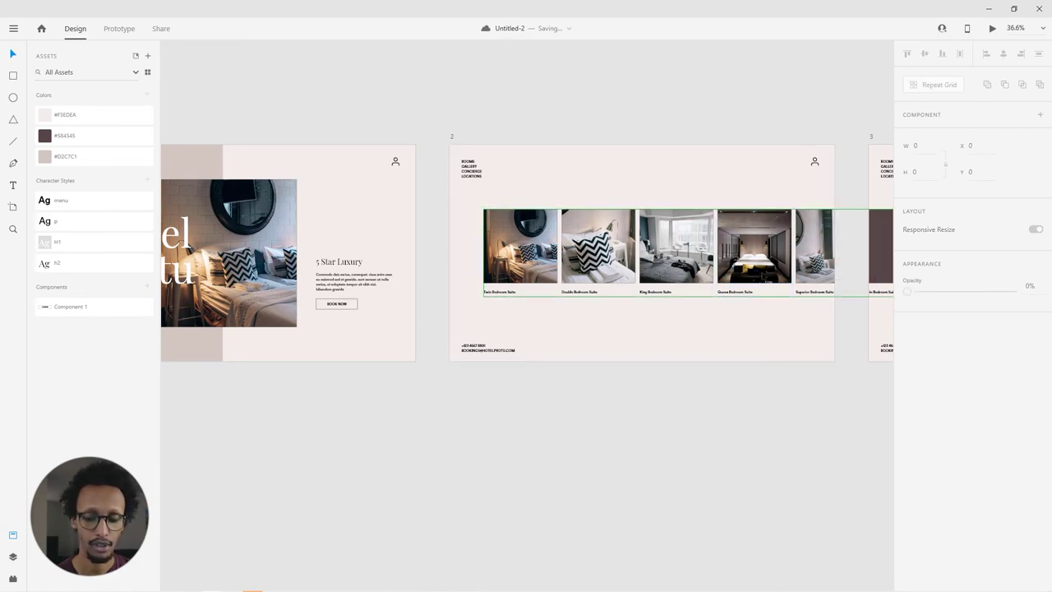
scroll(685, 441, "right", 5)
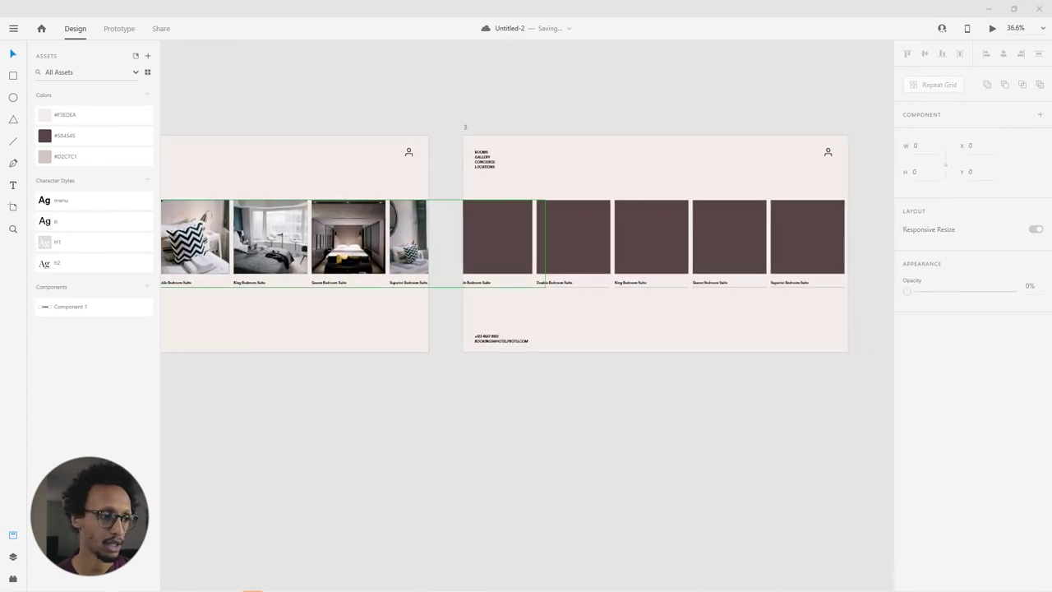
Step: Populate artboard 3's card grid with photos and replace its first card's image
left_click_drag(546, 247, 503, 244)
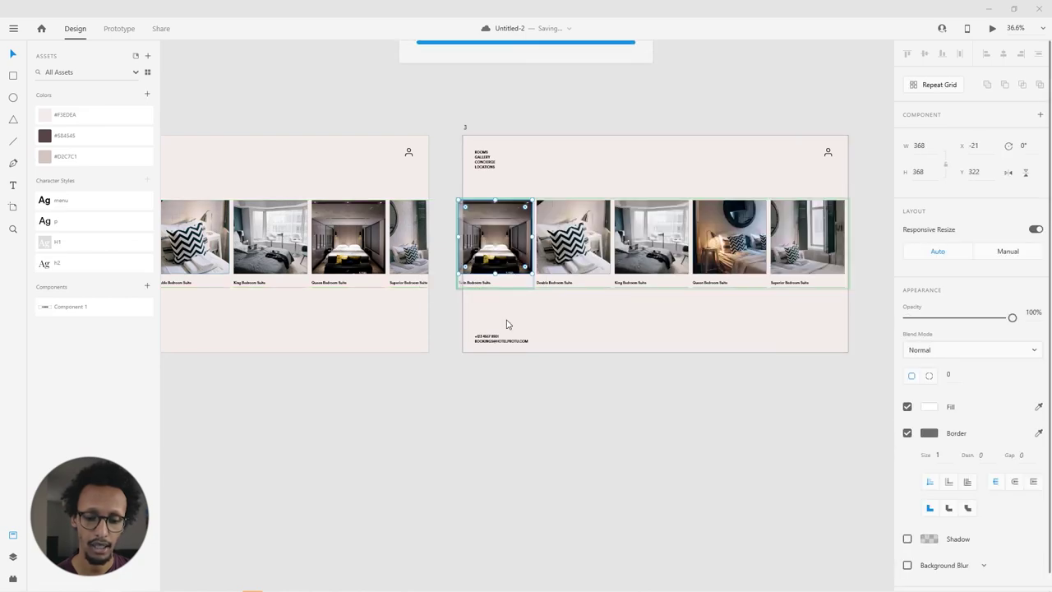
left_click(345, 406)
left_click_drag(345, 406, 451, 396)
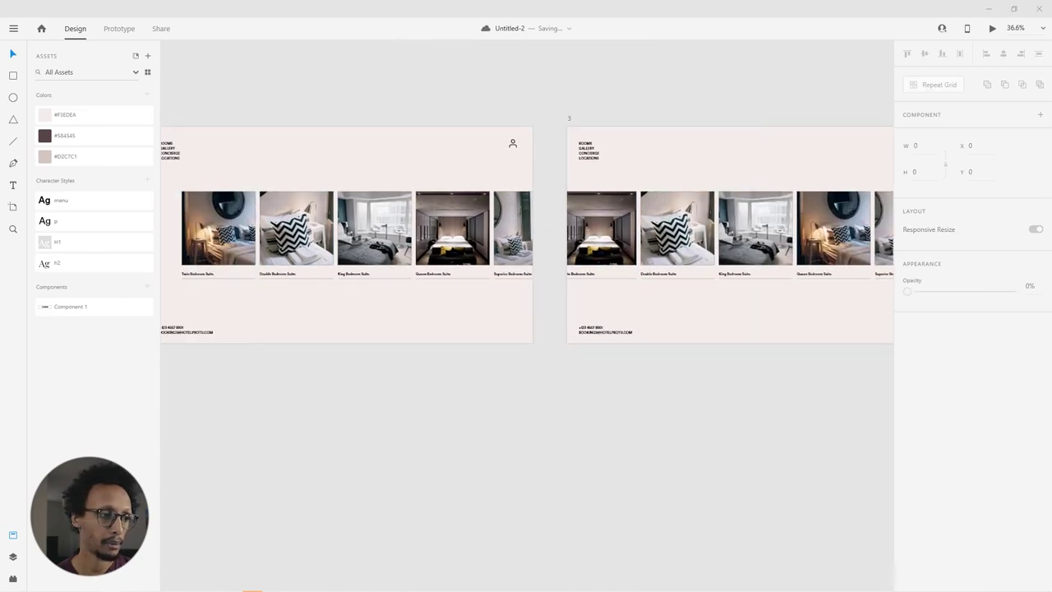
left_click_drag(297, 179, 585, 215)
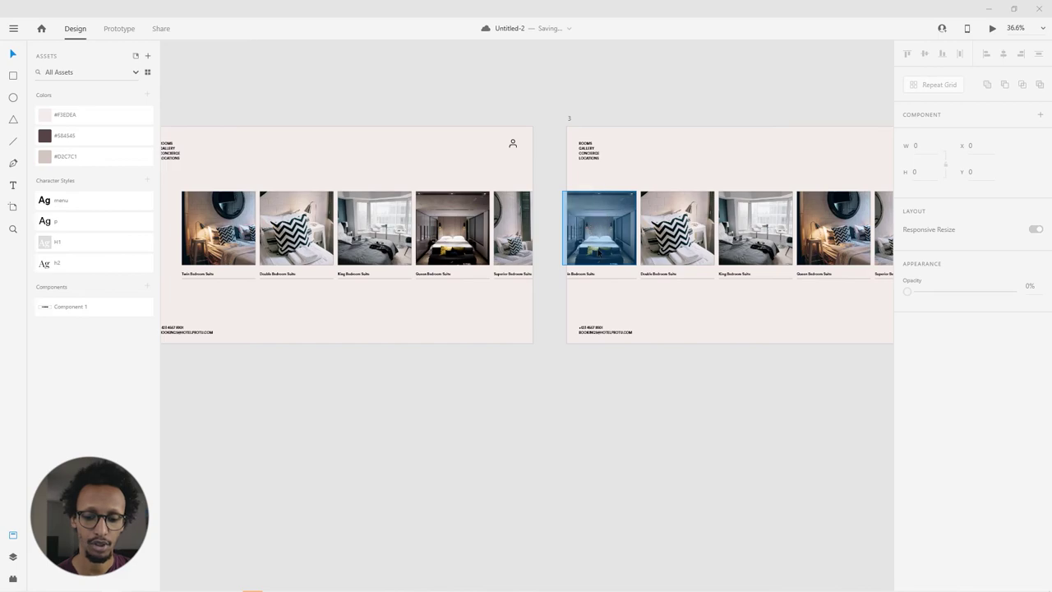
Step: Give artboard 3's fourth card its own bedroom photo
left_click_drag(549, 425, 307, 409)
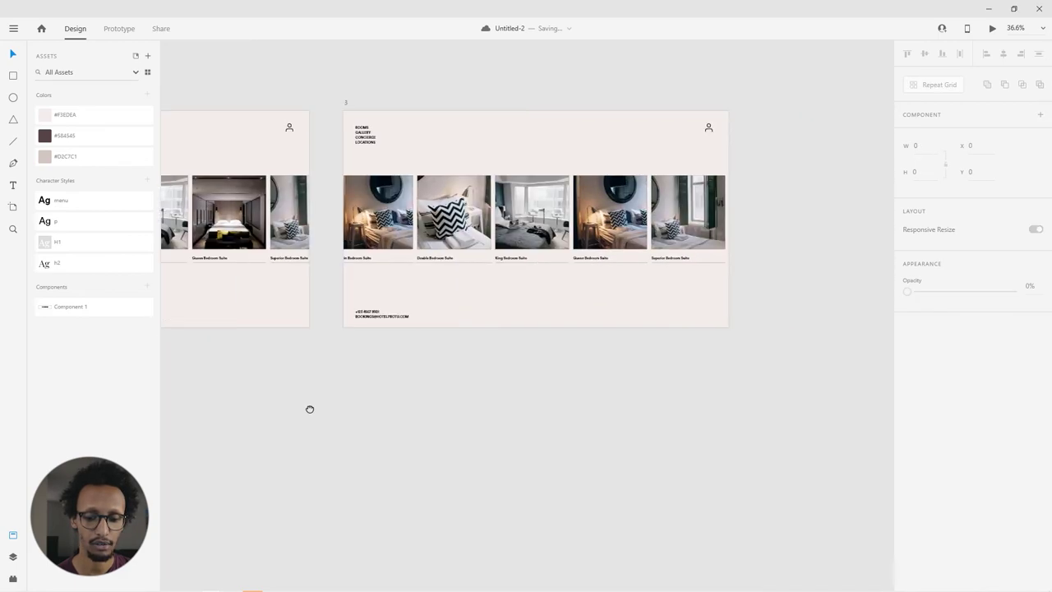
left_click_drag(634, 265, 604, 220)
left_click_drag(317, 367, 625, 364)
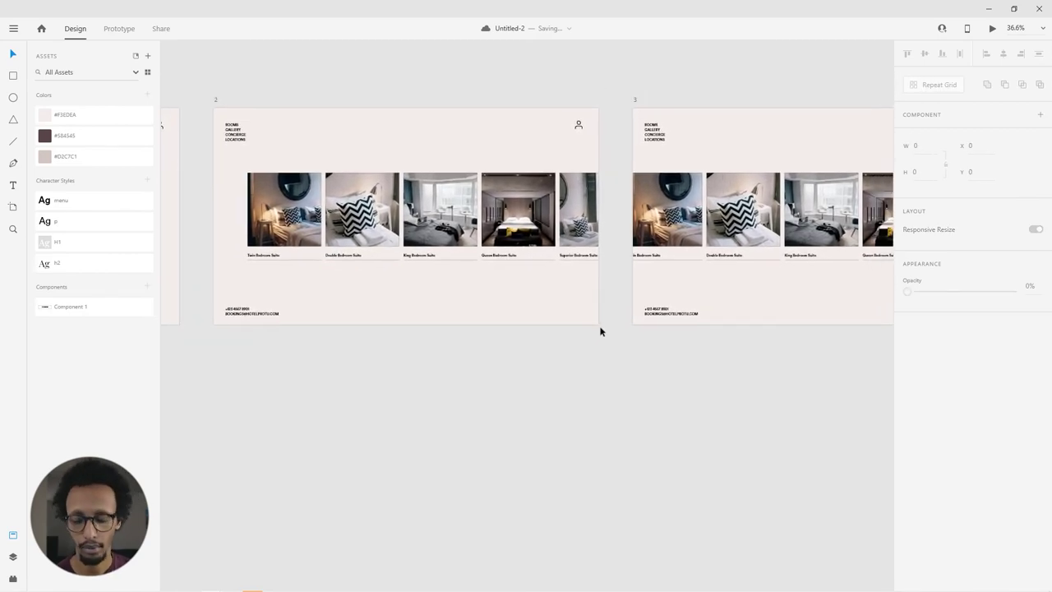
scroll(600, 335, "down", 3)
scroll(615, 335, "down", 1)
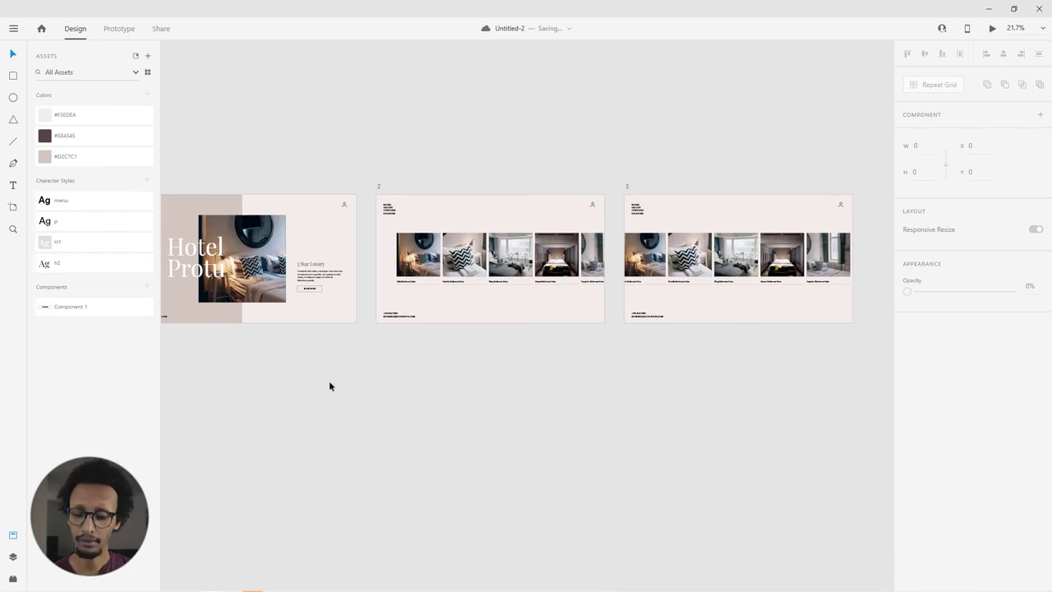
left_click_drag(325, 385, 519, 345)
scroll(434, 237, "up", 4)
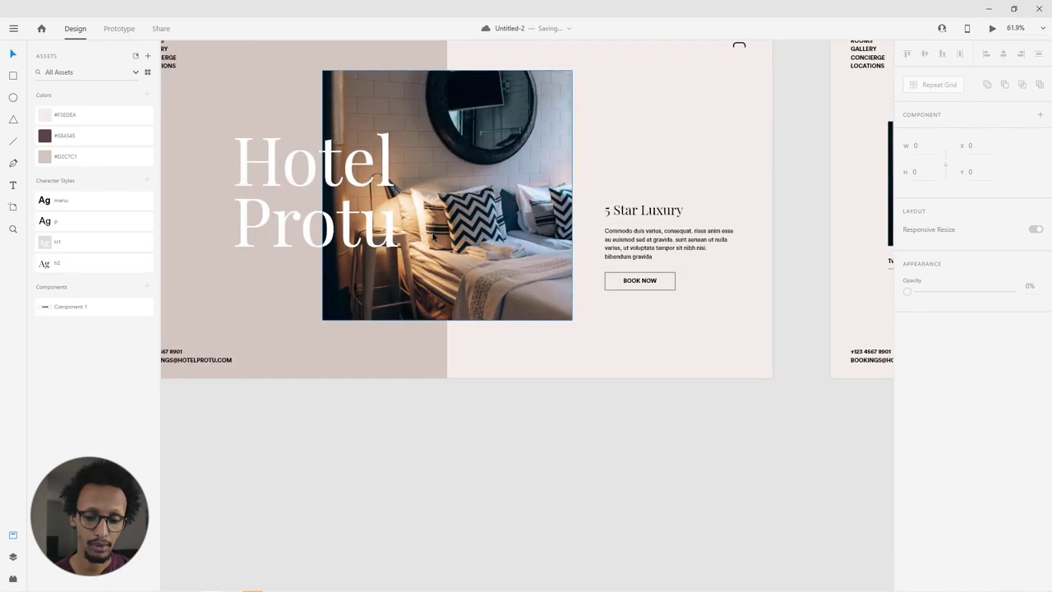
scroll(411, 312, "up", 2)
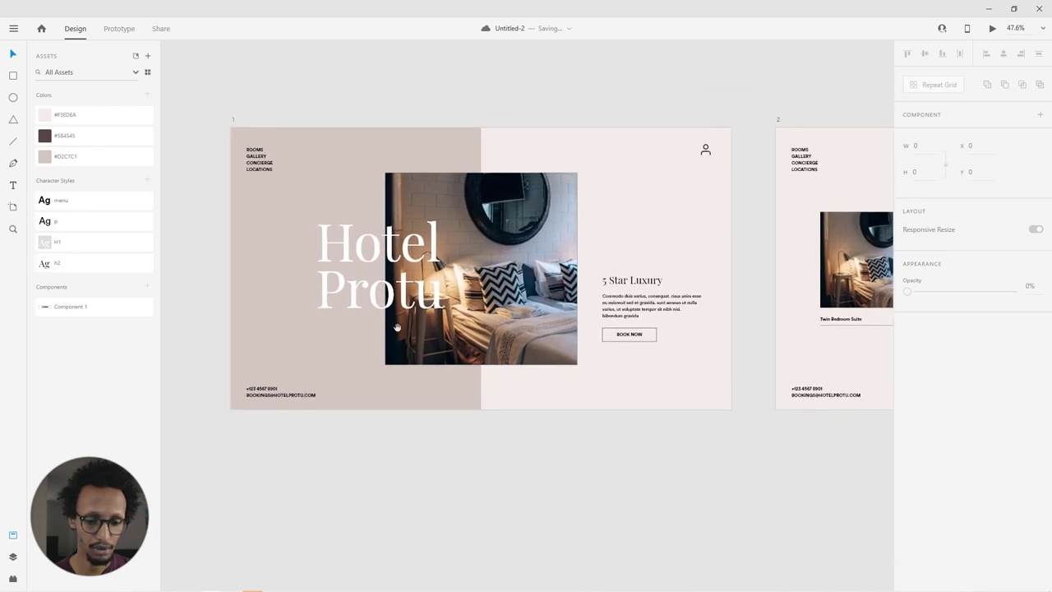
scroll(740, 347, "right", 5)
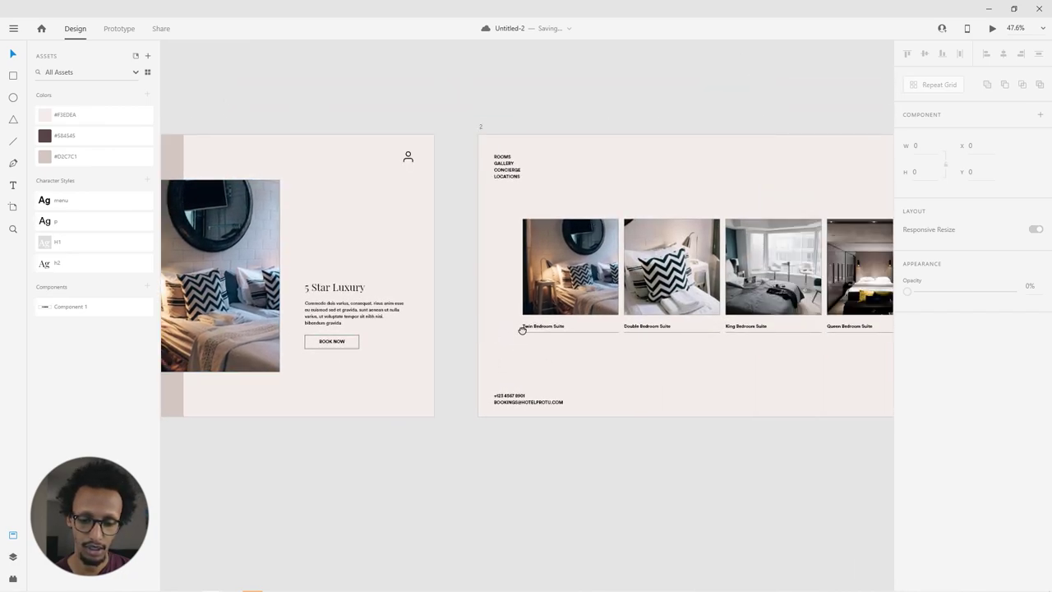
scroll(485, 283, "right", 10)
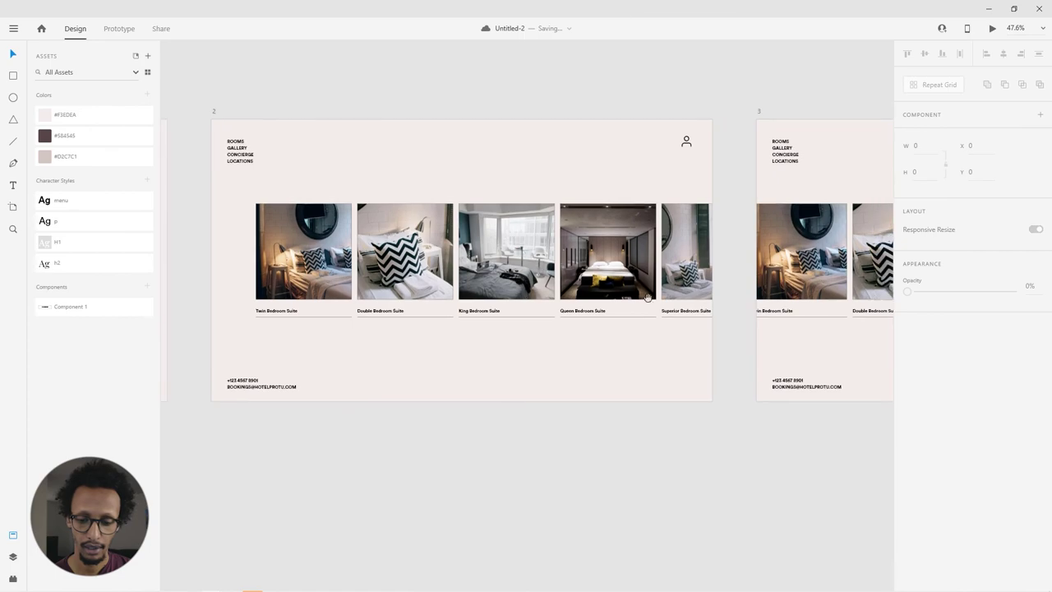
scroll(485, 283, "right", 4)
scroll(460, 277, "left", 9)
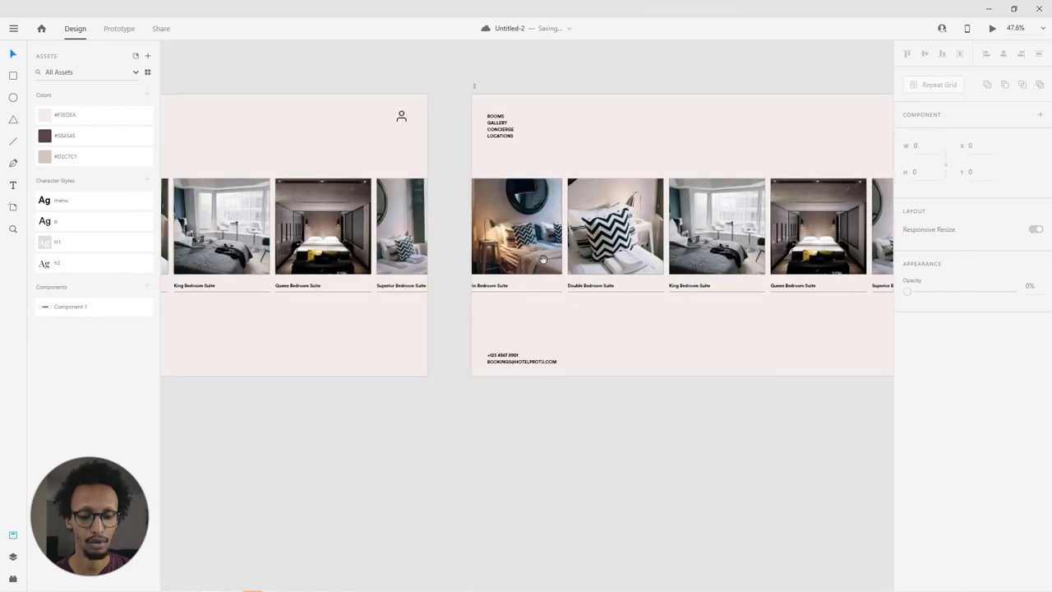
scroll(451, 272, "left", 6)
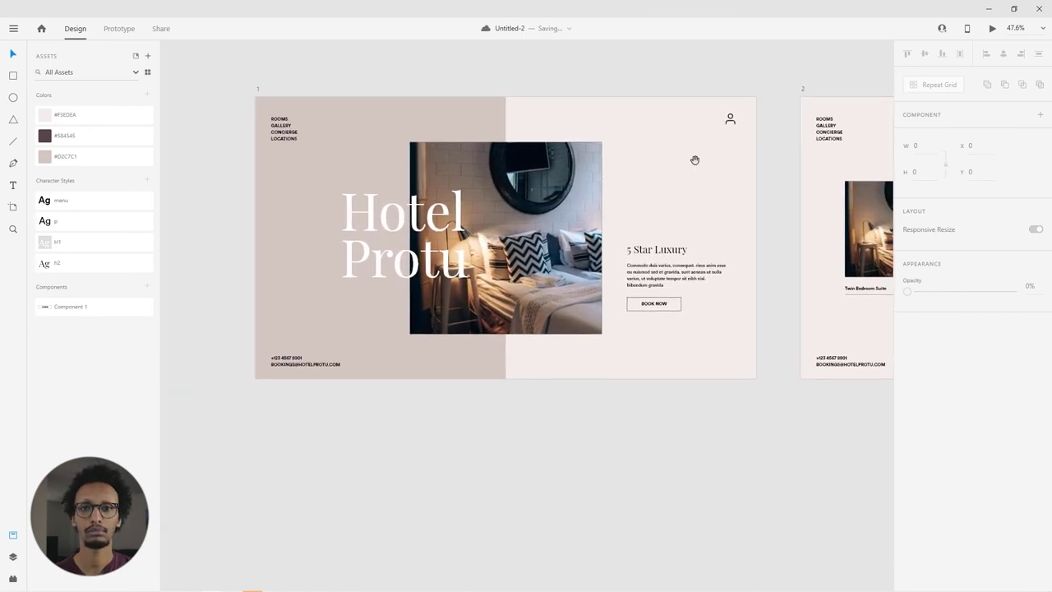